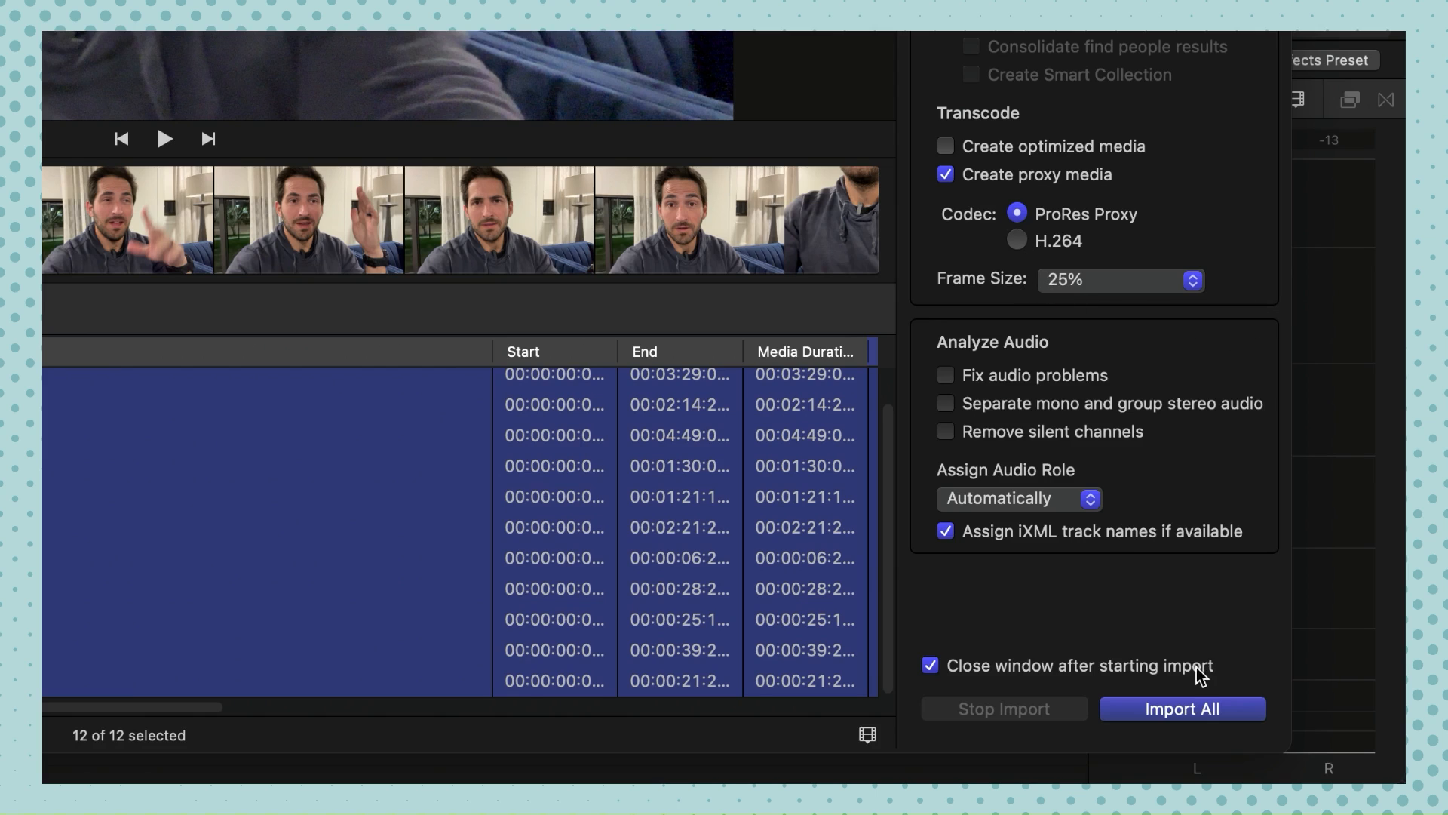
Turn off proxy media creation and import all 12 clips.
{"action": "left_click", "coordinate": [981, 173]}
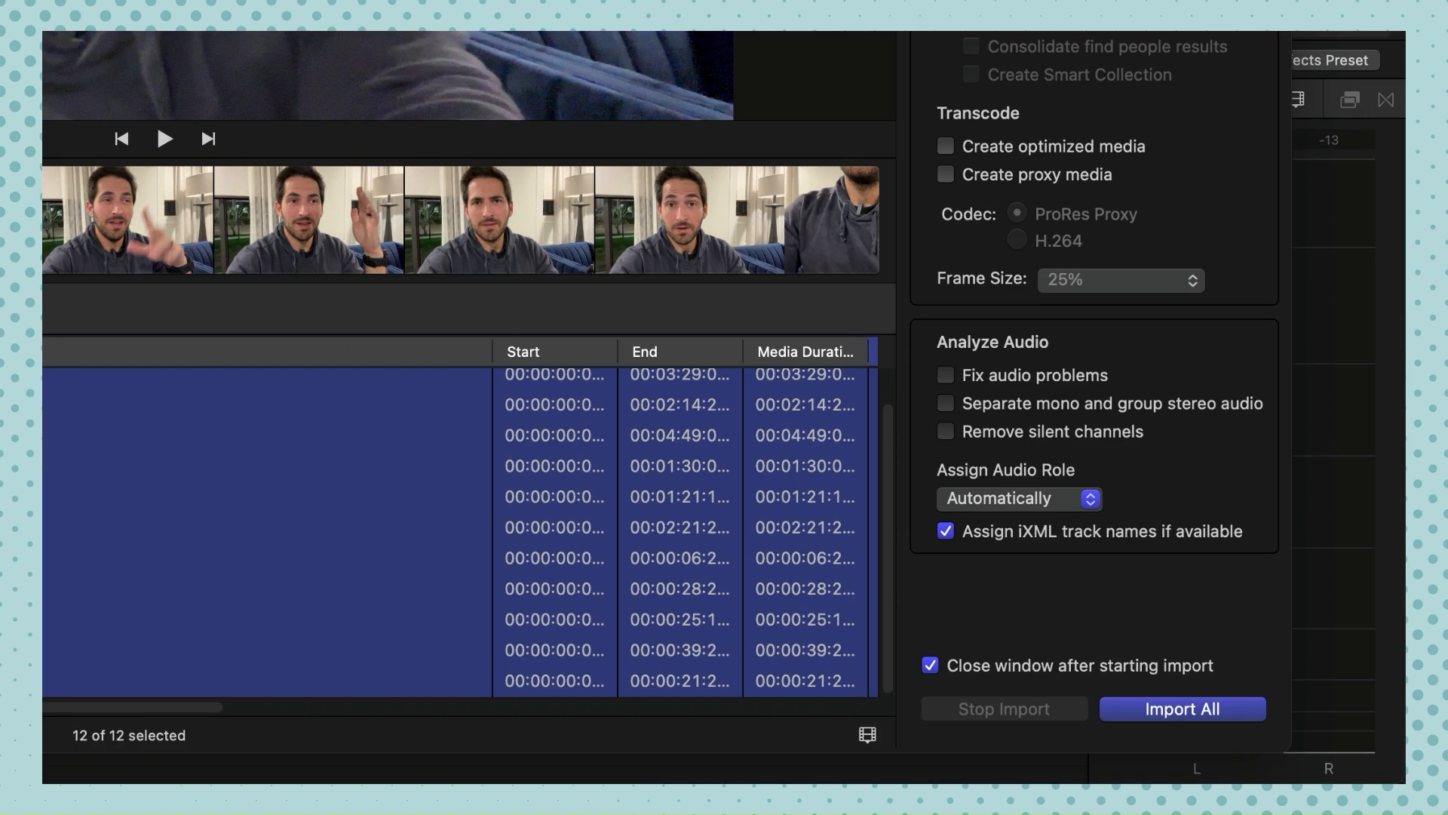
{"action": "left_click", "coordinate": [1213, 717]}
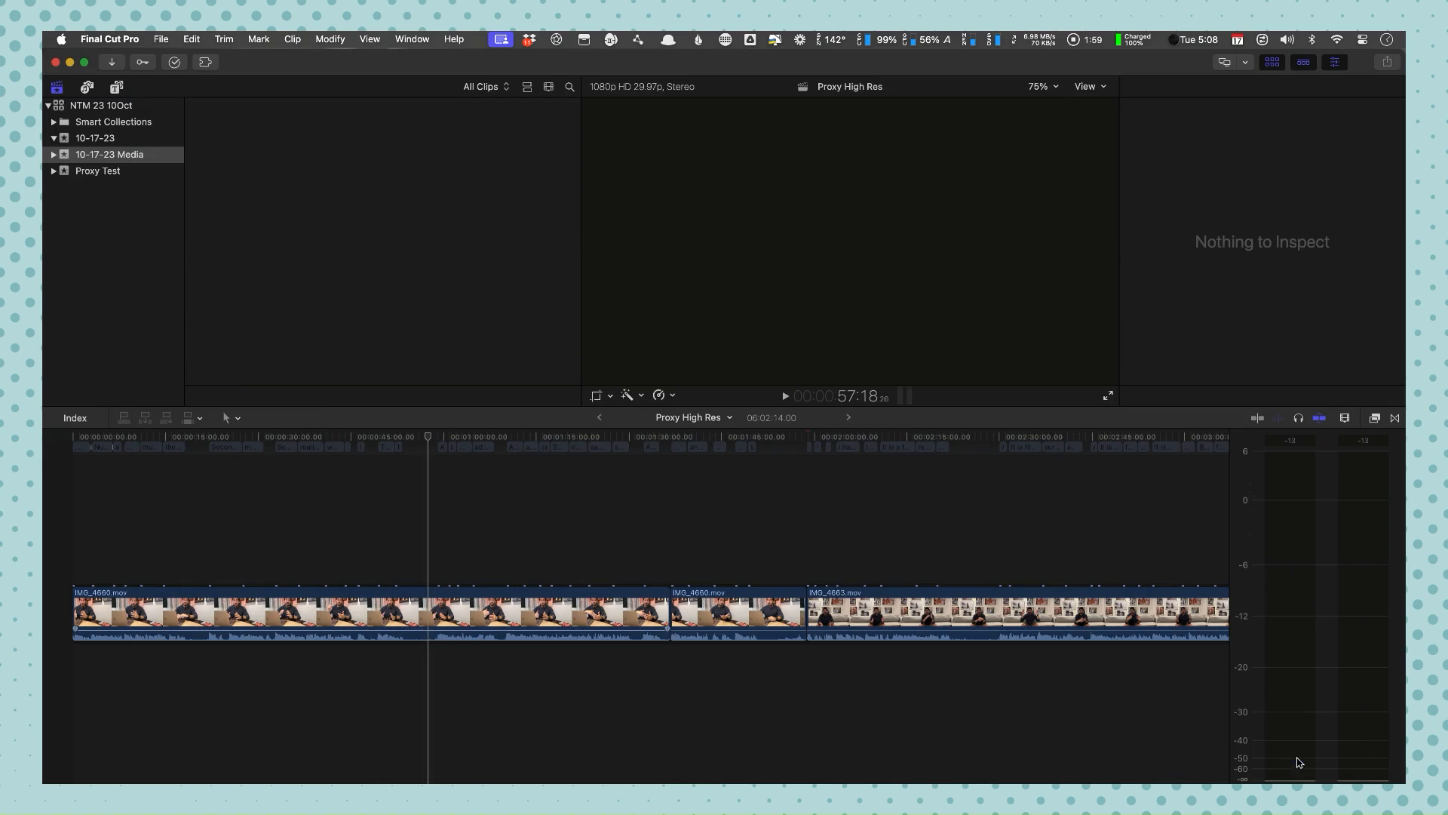
Examine the Transcode Media options for all the clips in the 10-17-23 Media event, and close them without transcoding.
{"action": "left_click", "coordinate": [226, 308]}
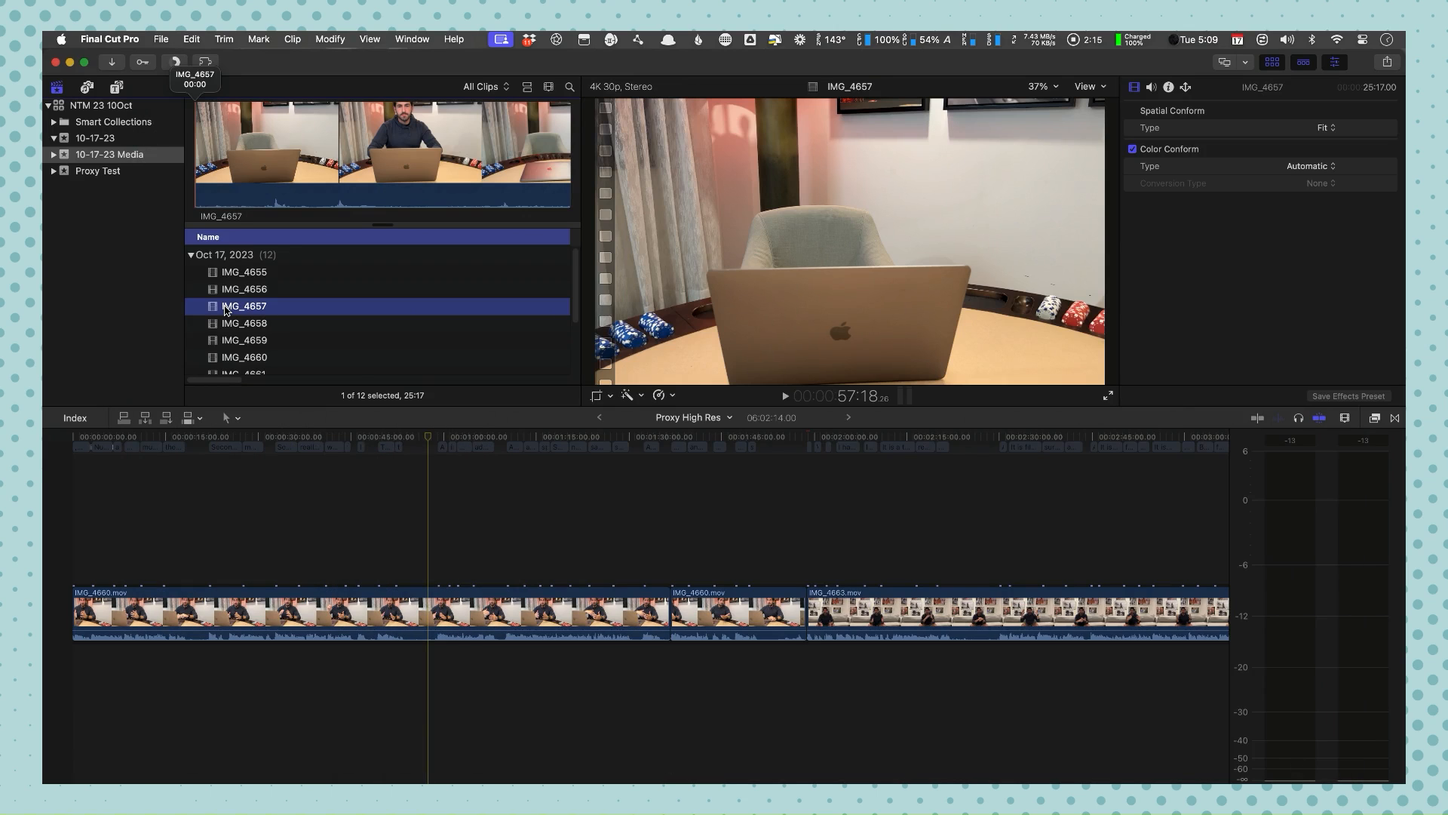
{"action": "key", "text": "super+a"}
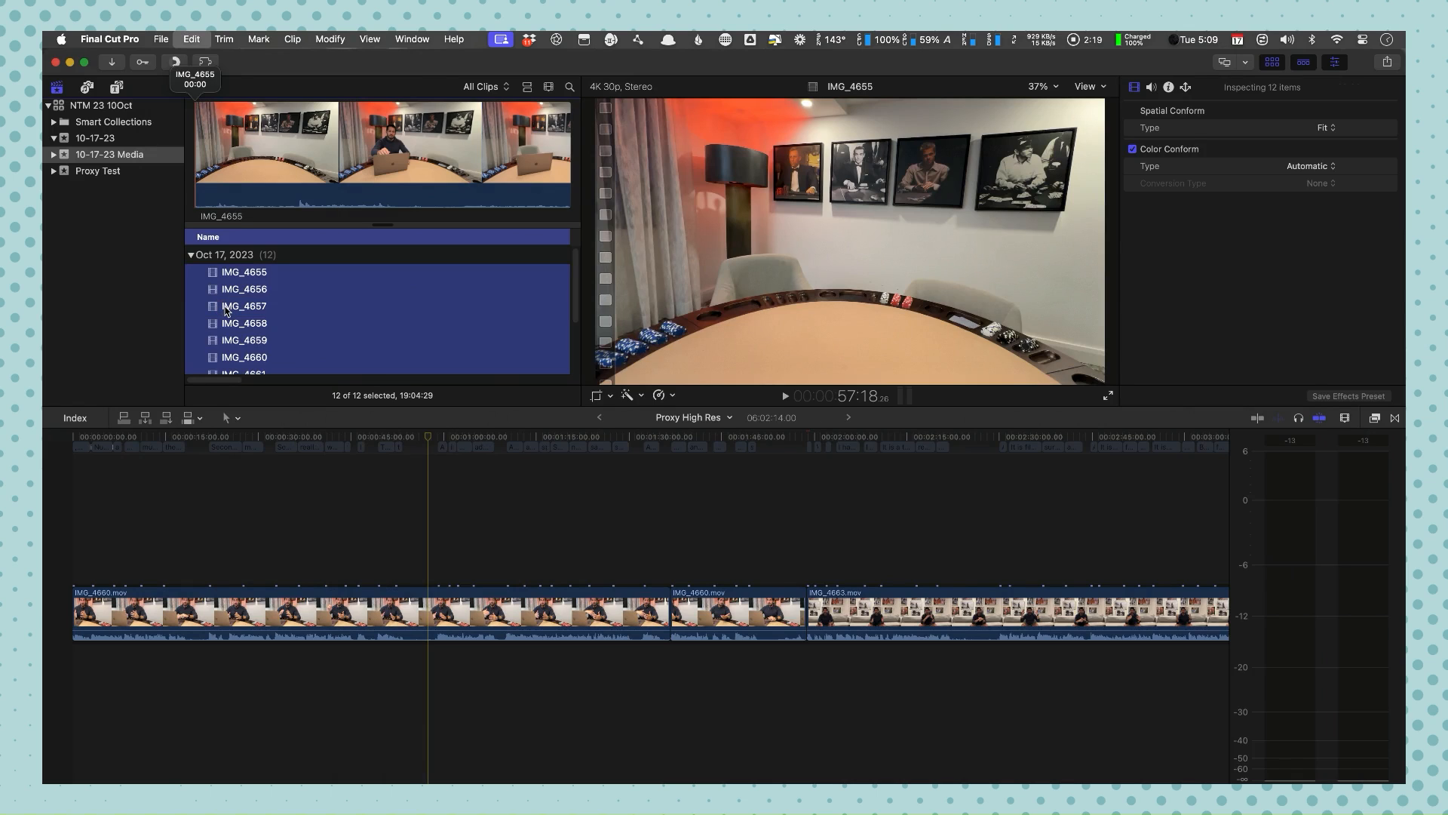
{"action": "right_click", "coordinate": [226, 310]}
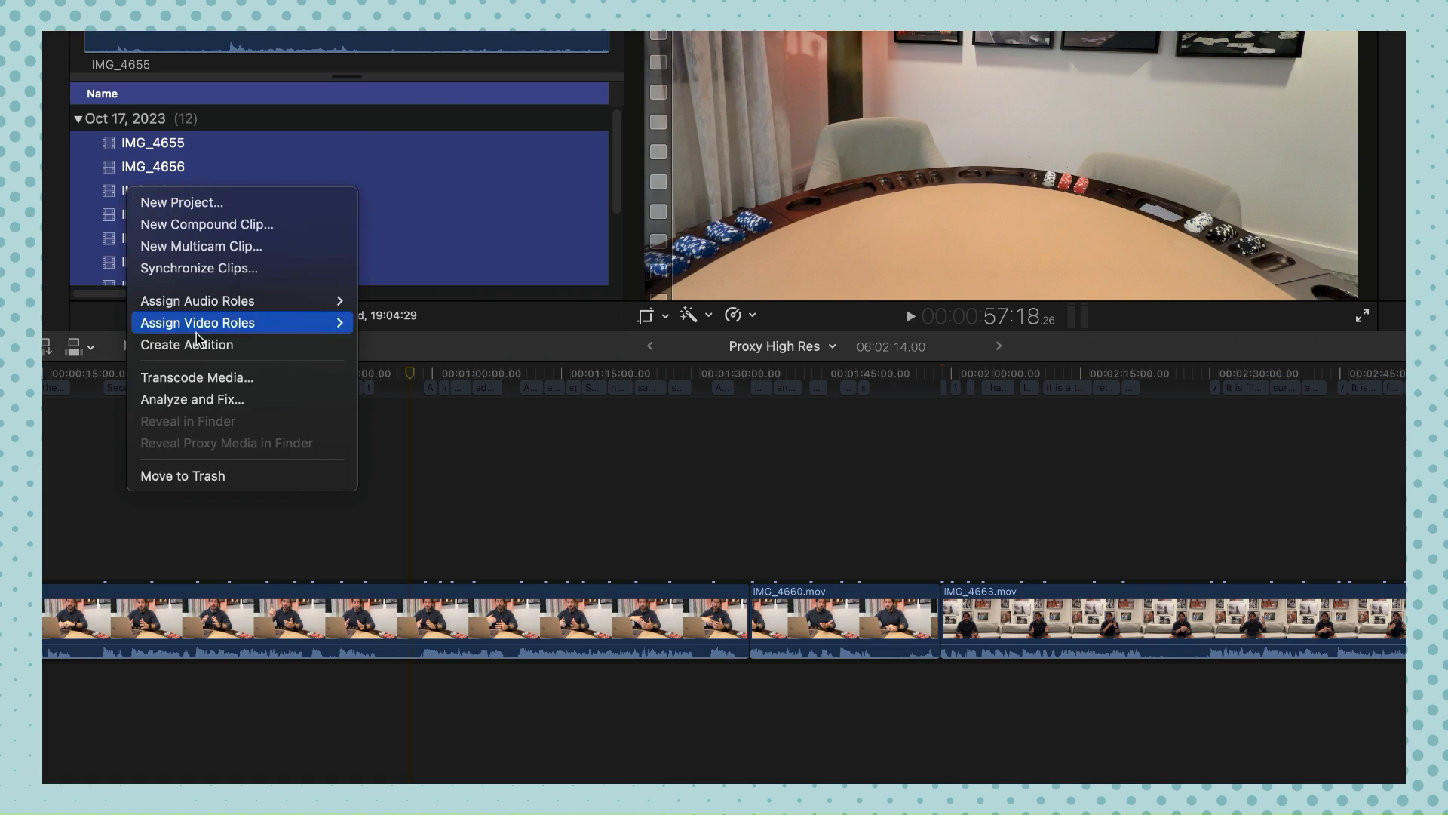
{"action": "left_click", "coordinate": [206, 378]}
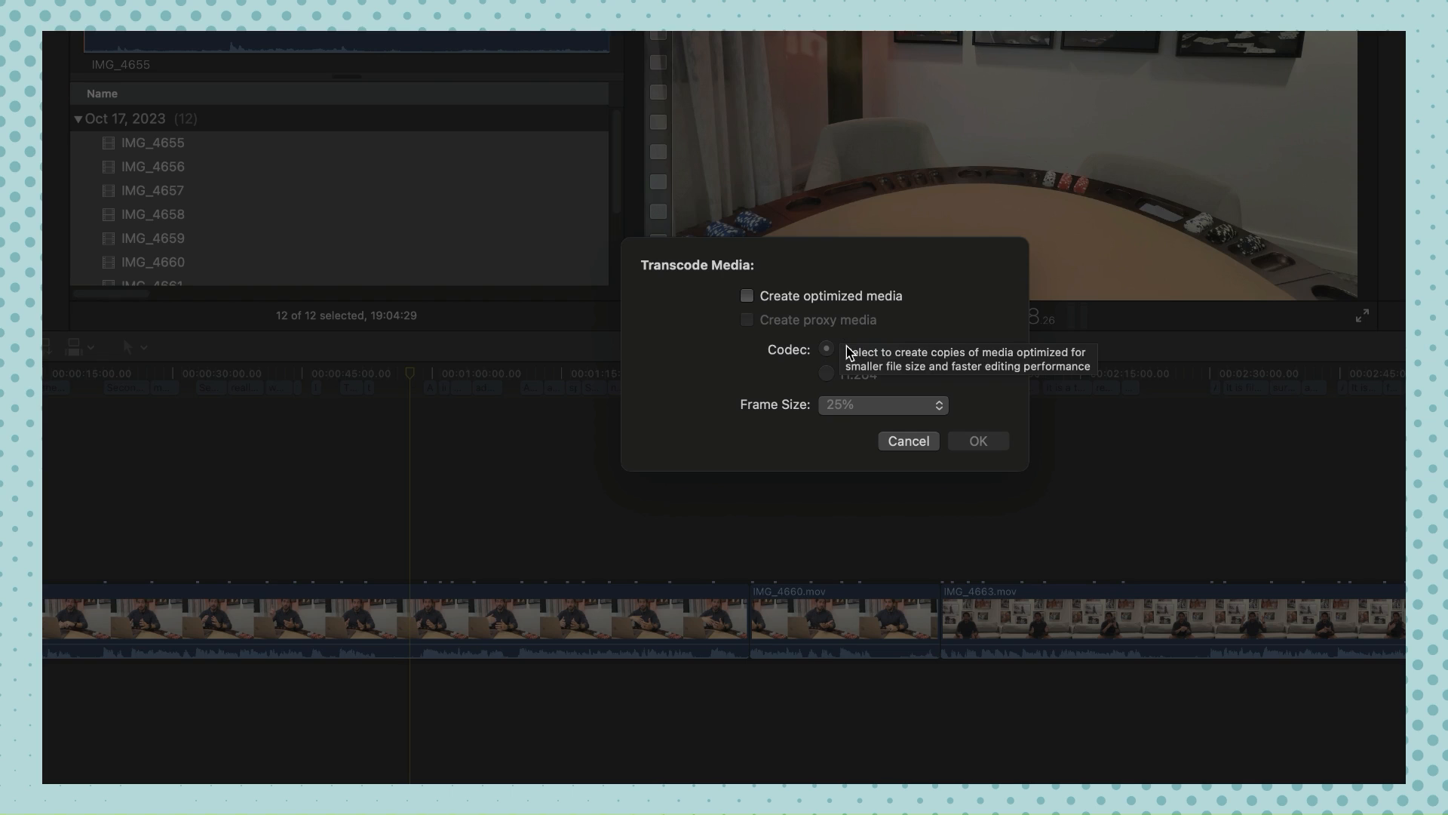
{"action": "left_click", "coordinate": [909, 441]}
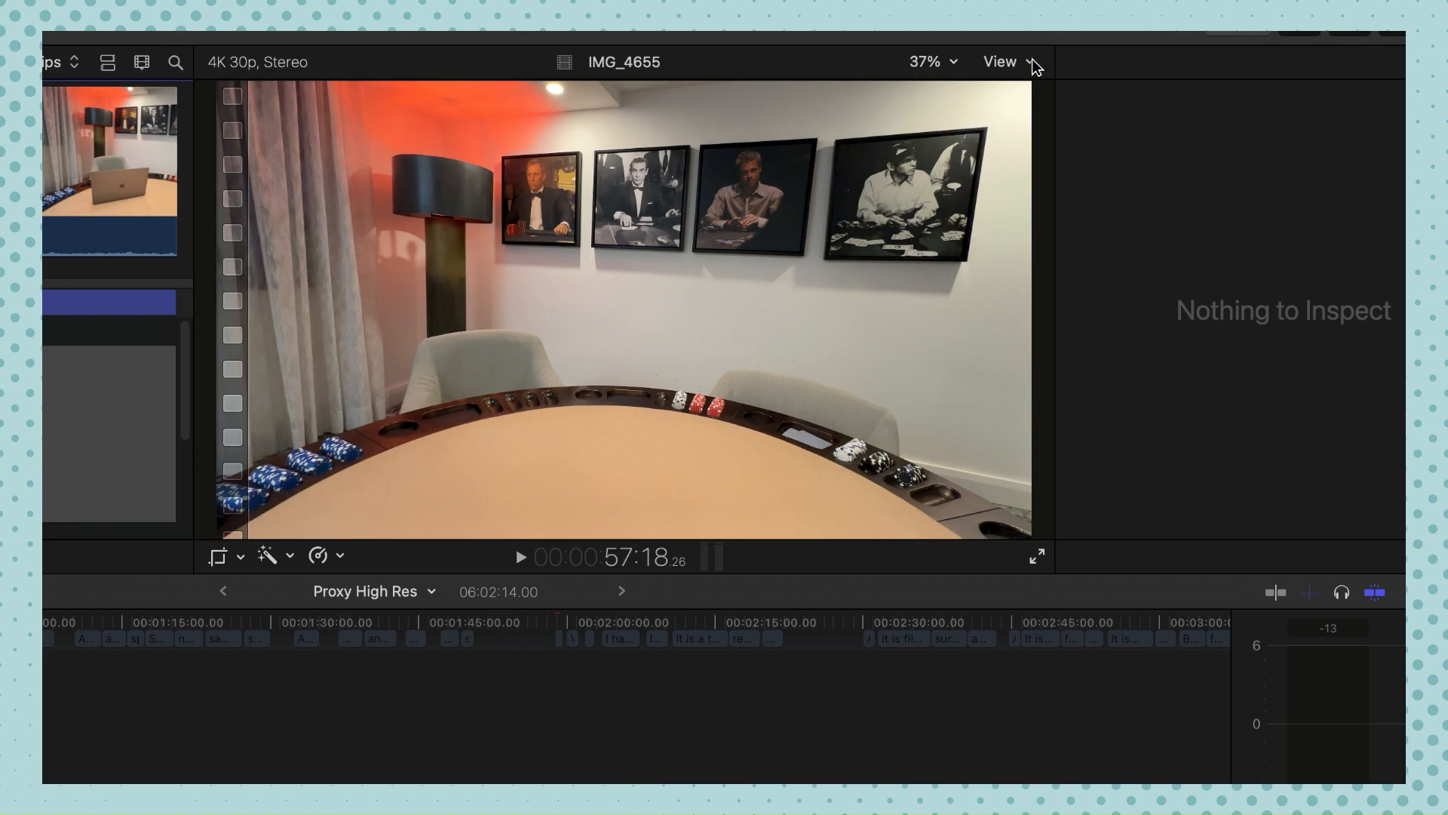
Set the viewer's media playback to Proxy Only and select a clip in the browser.
{"action": "left_click", "coordinate": [1032, 62]}
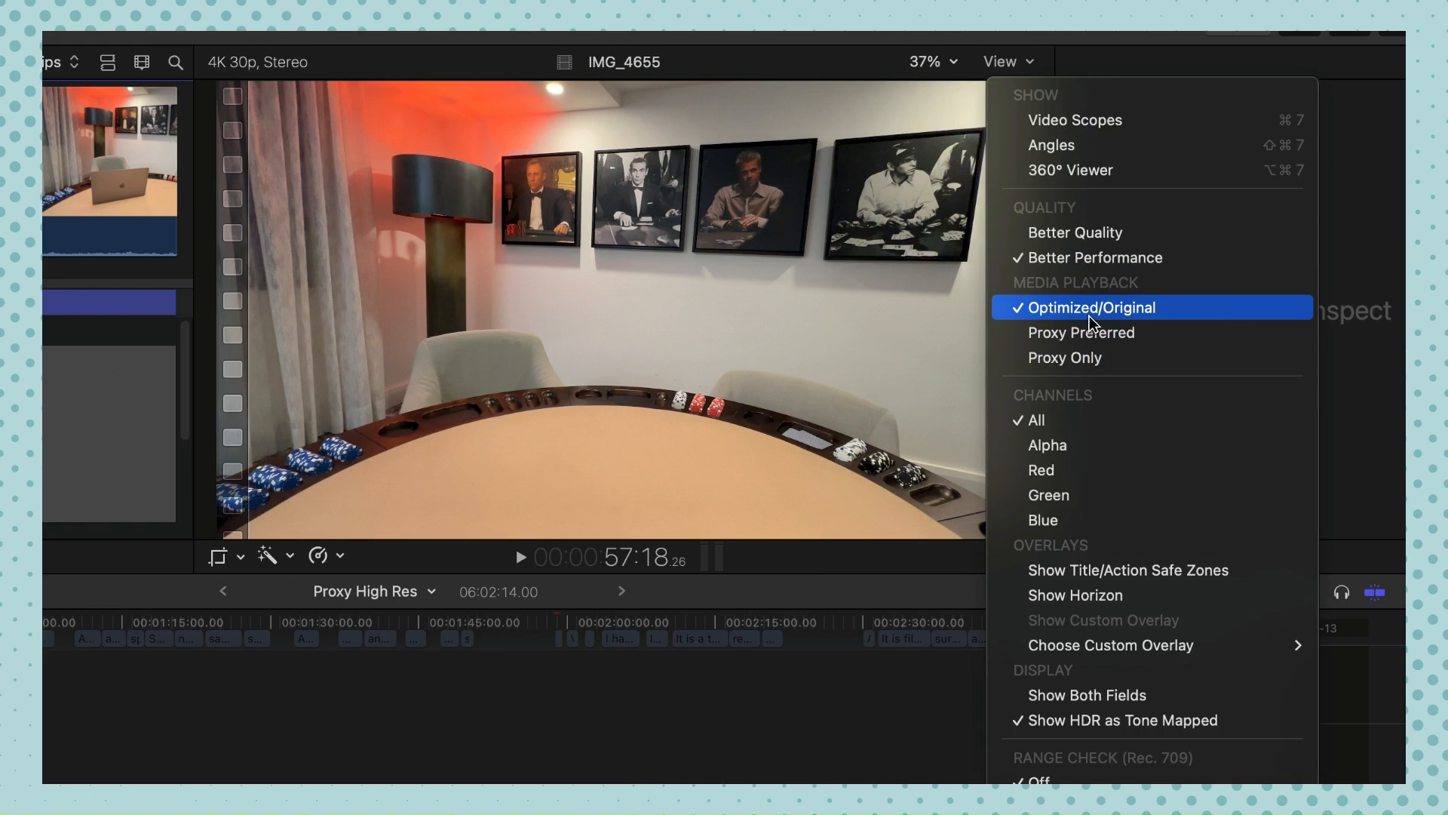
{"action": "left_click", "coordinate": [1090, 359]}
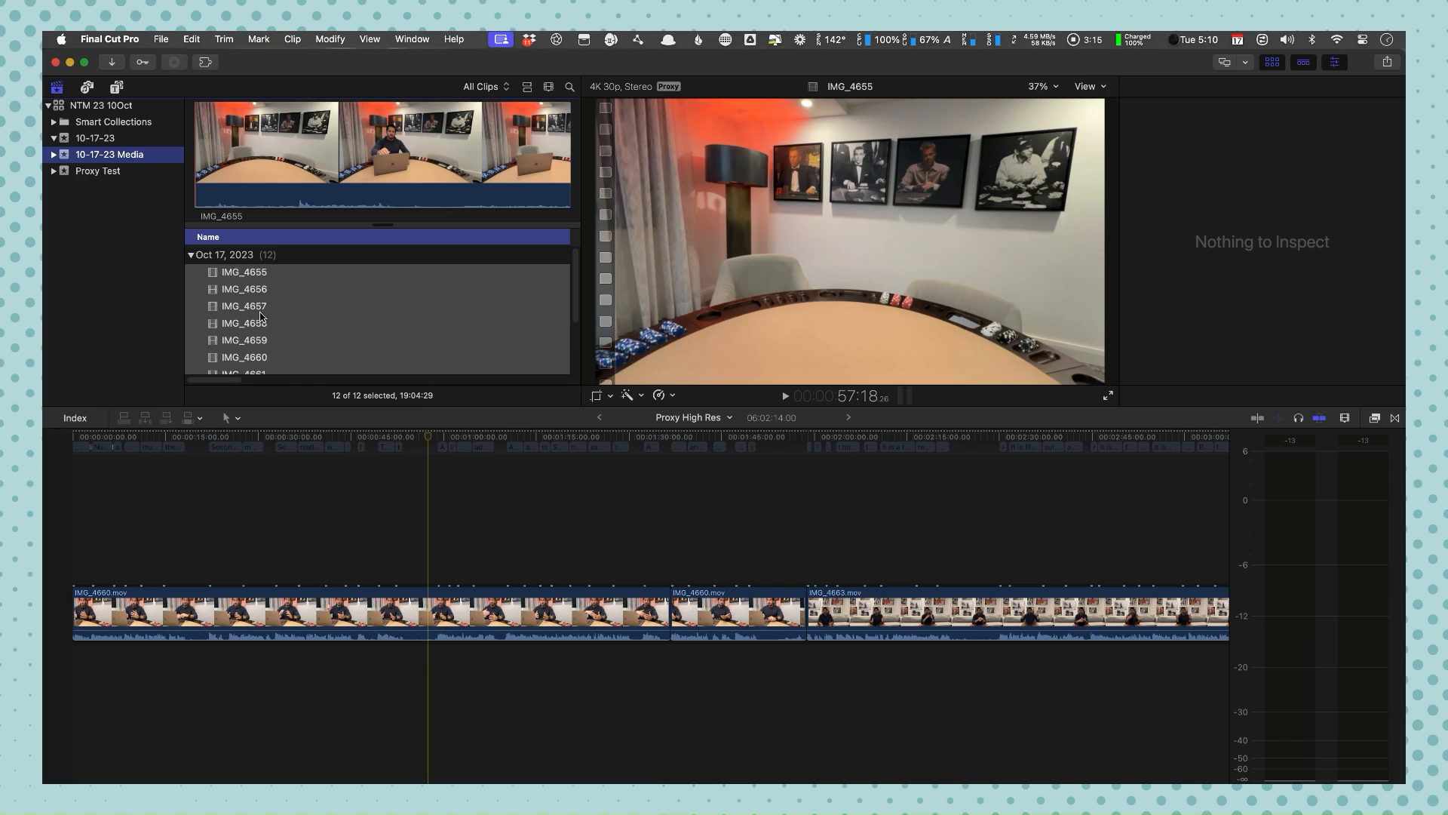
{"action": "left_click", "coordinate": [234, 317]}
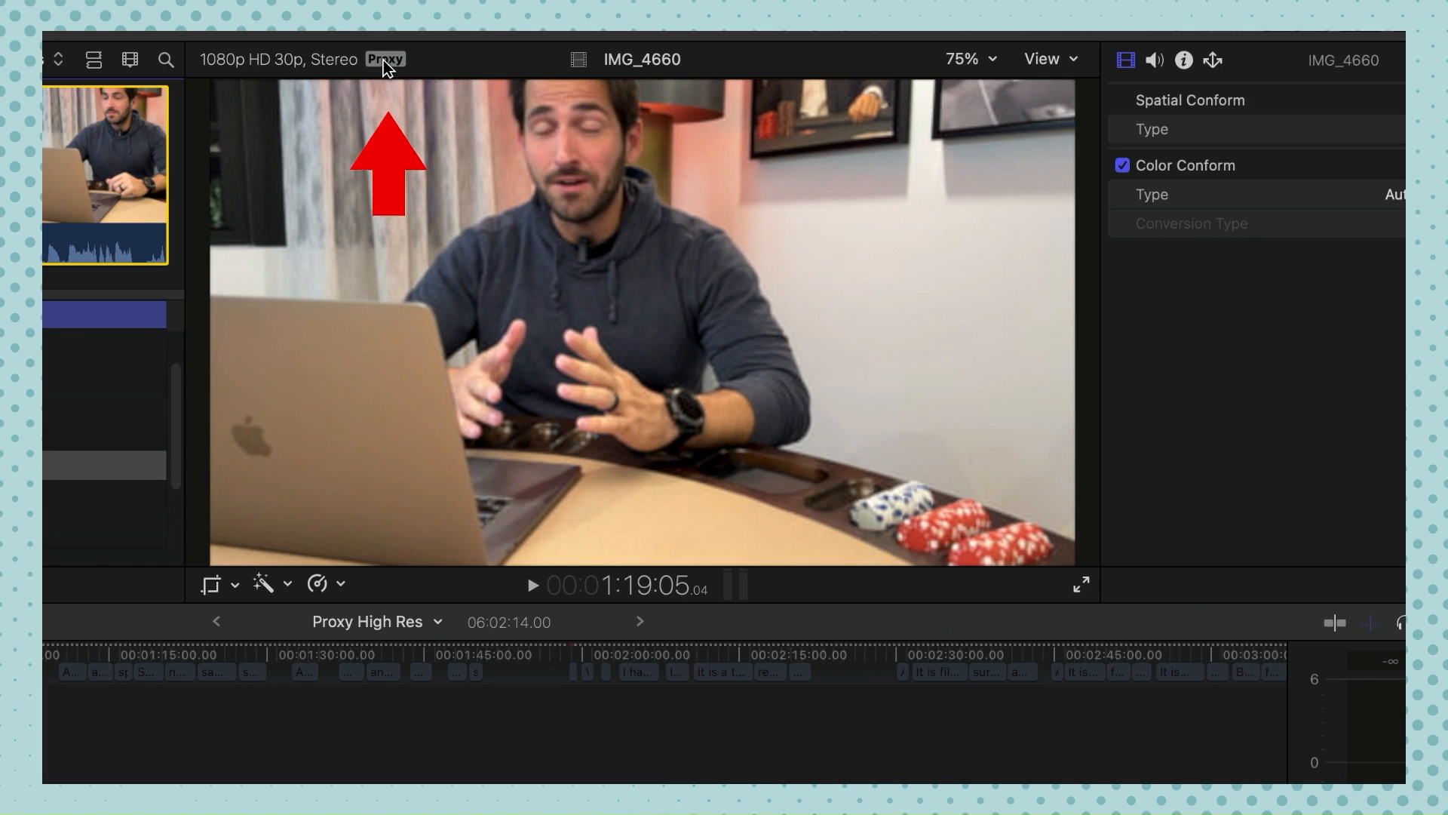
Set the viewer zoom to 100% to inspect the image quality of the IMG_4660 proxy.
{"action": "left_click", "coordinate": [1039, 59]}
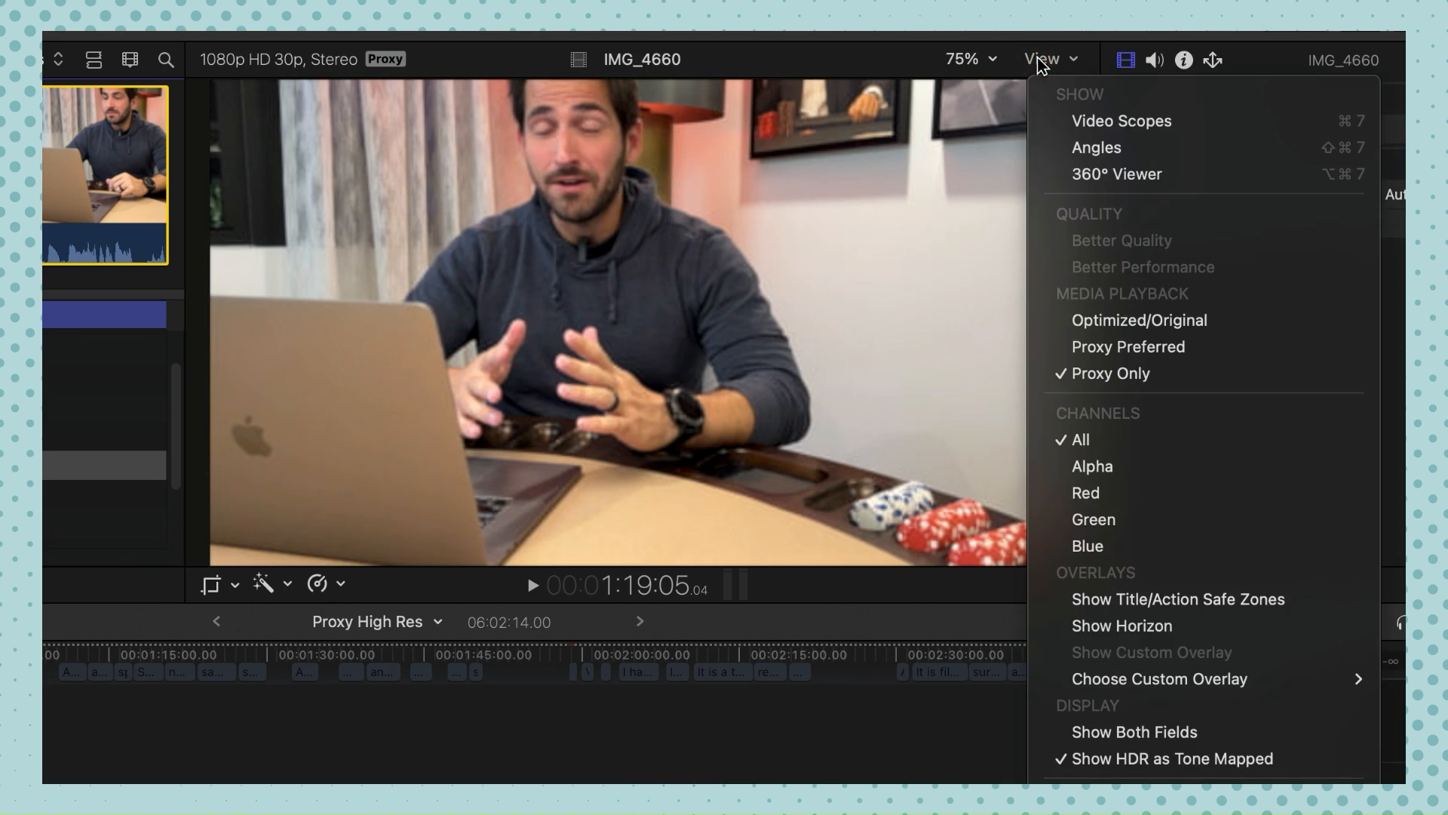
{"action": "left_click", "coordinate": [979, 65]}
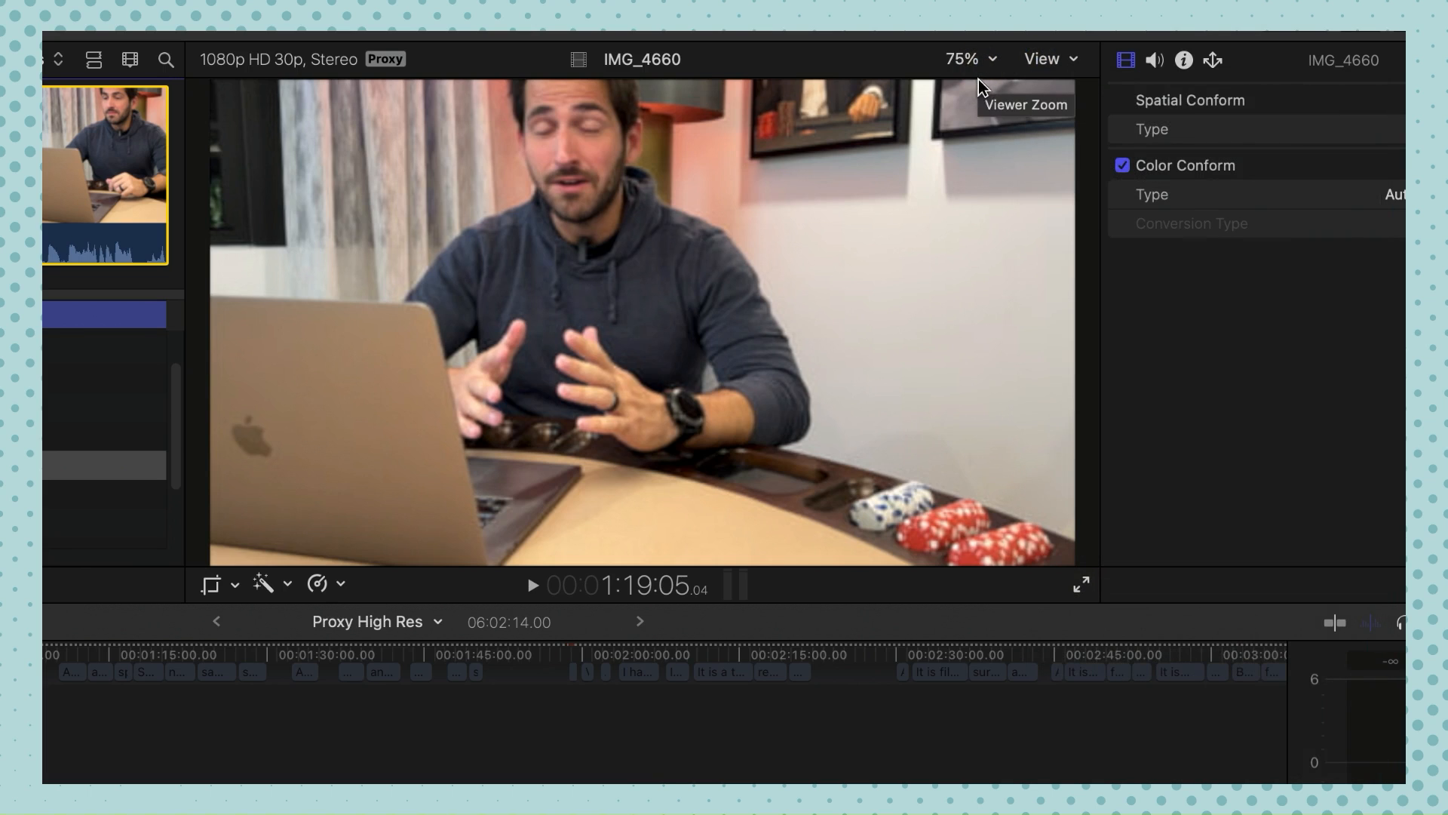
{"action": "left_click", "coordinate": [972, 60]}
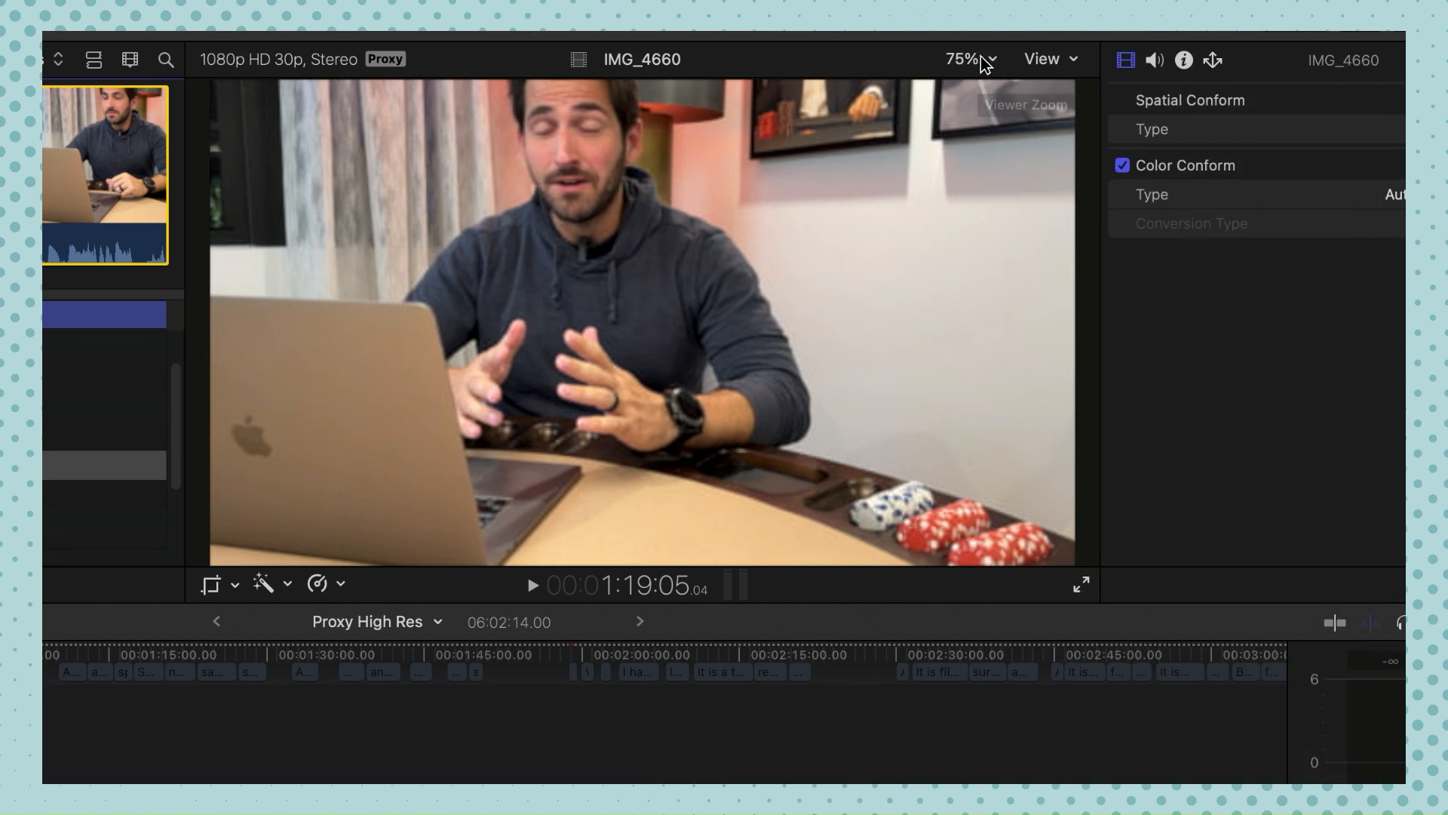
{"action": "left_click", "coordinate": [990, 60]}
{"action": "left_click", "coordinate": [995, 209]}
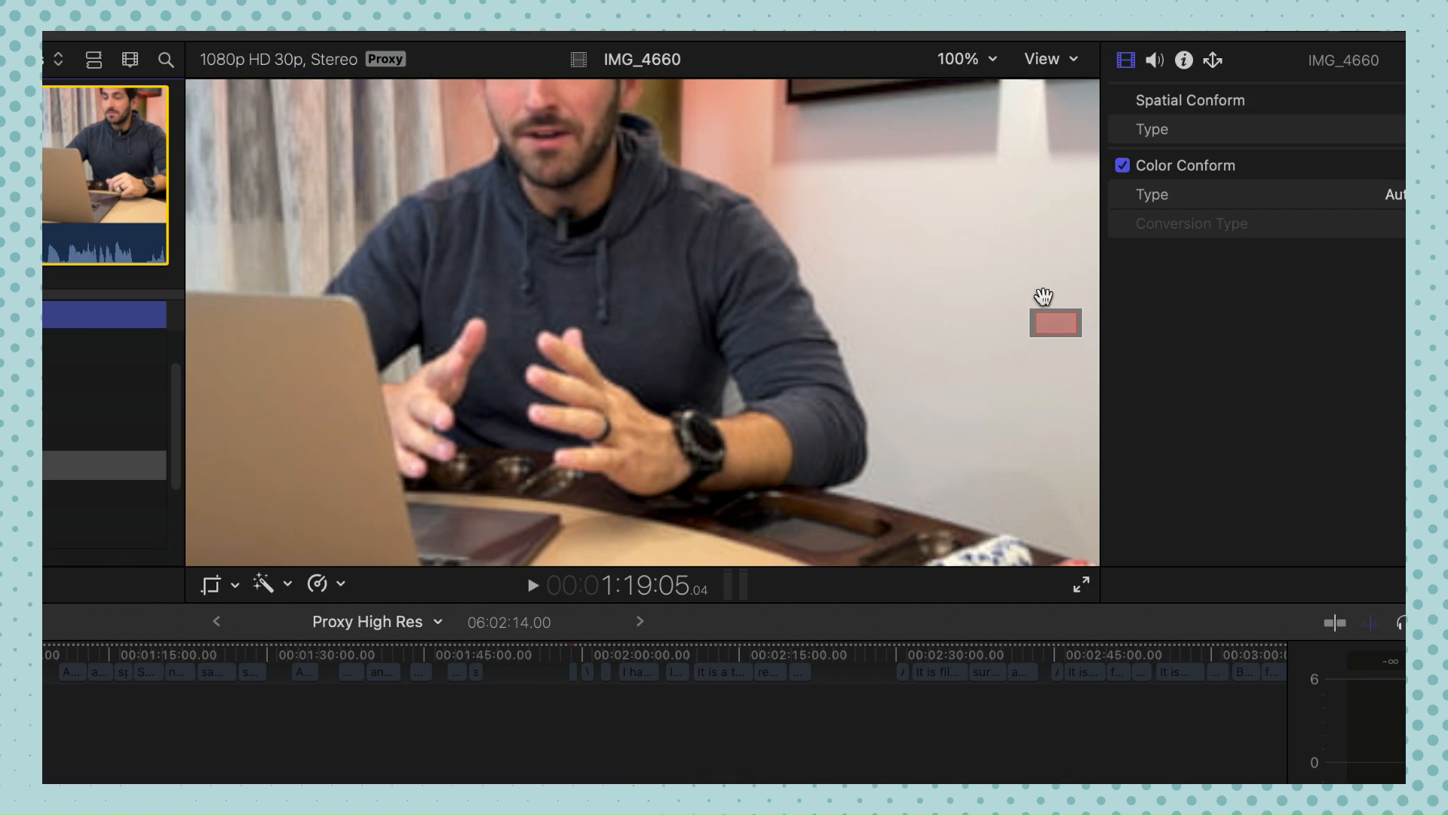
Switch the viewer's media playback to Optimized/Original.
{"action": "left_click", "coordinate": [1077, 63]}
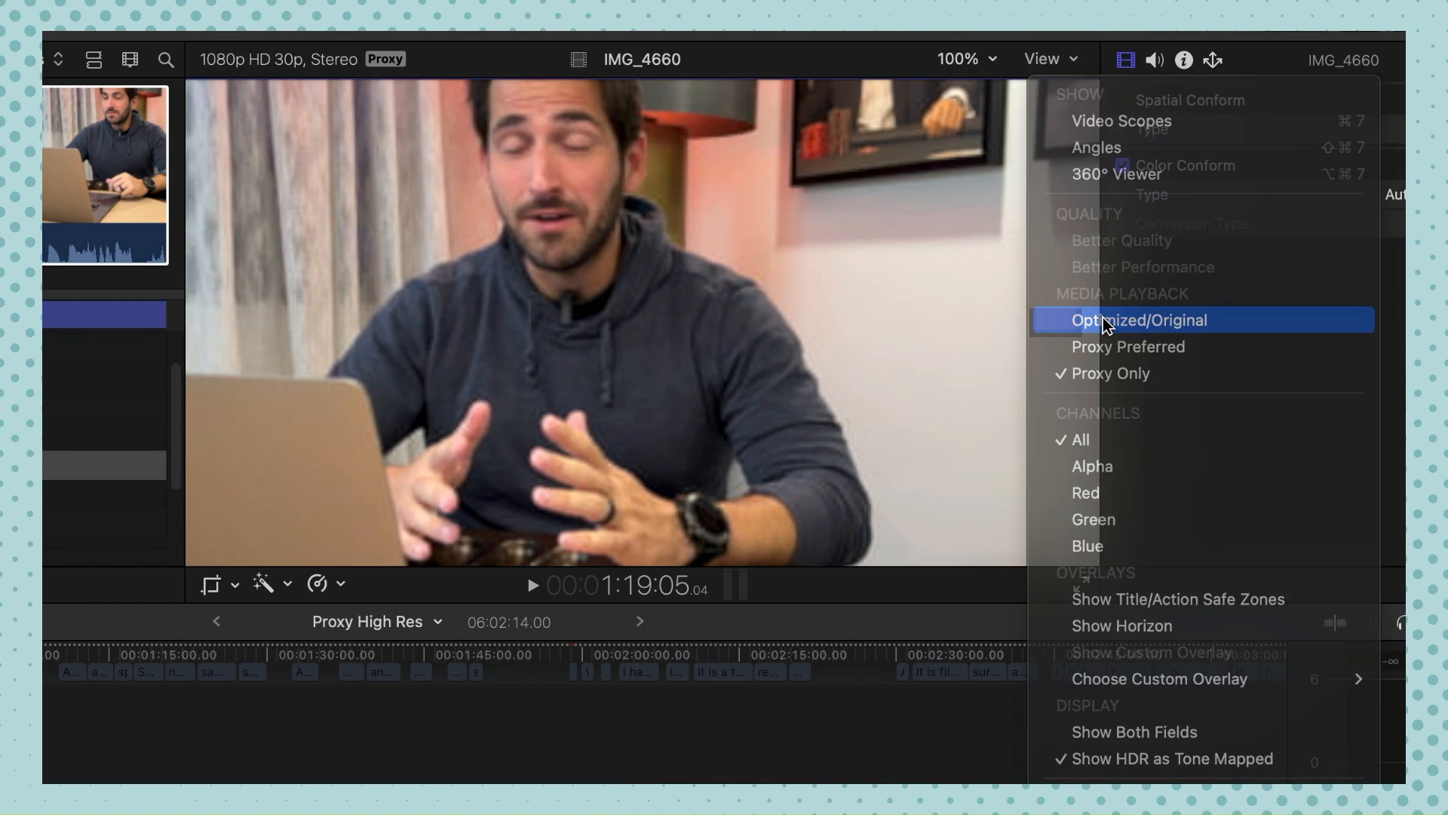
{"action": "left_click", "coordinate": [1106, 323]}
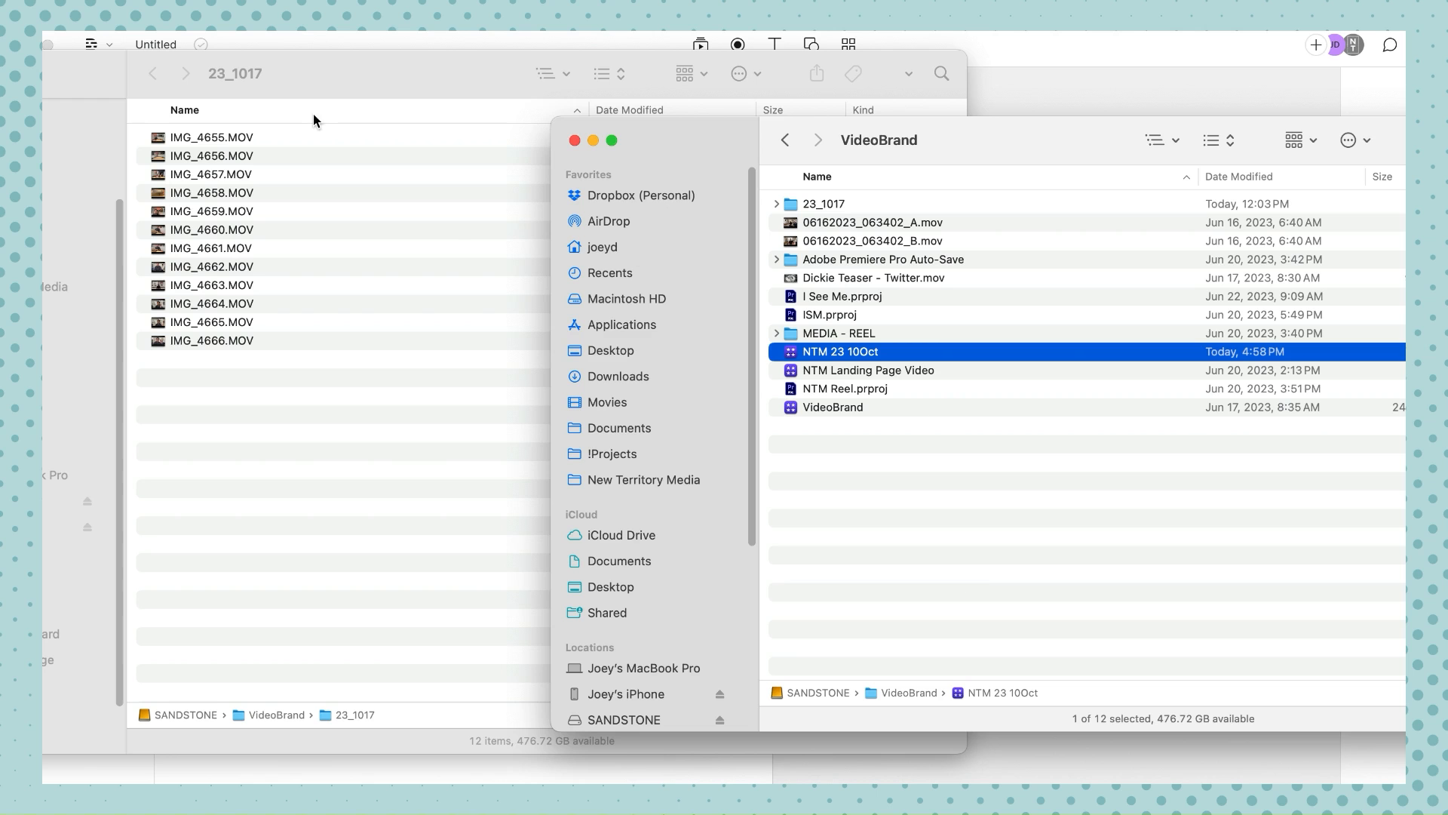
In Finder, review the original clips in the 23_1017 folder and return to the VideoBrand folder.
{"action": "left_click", "coordinate": [320, 80]}
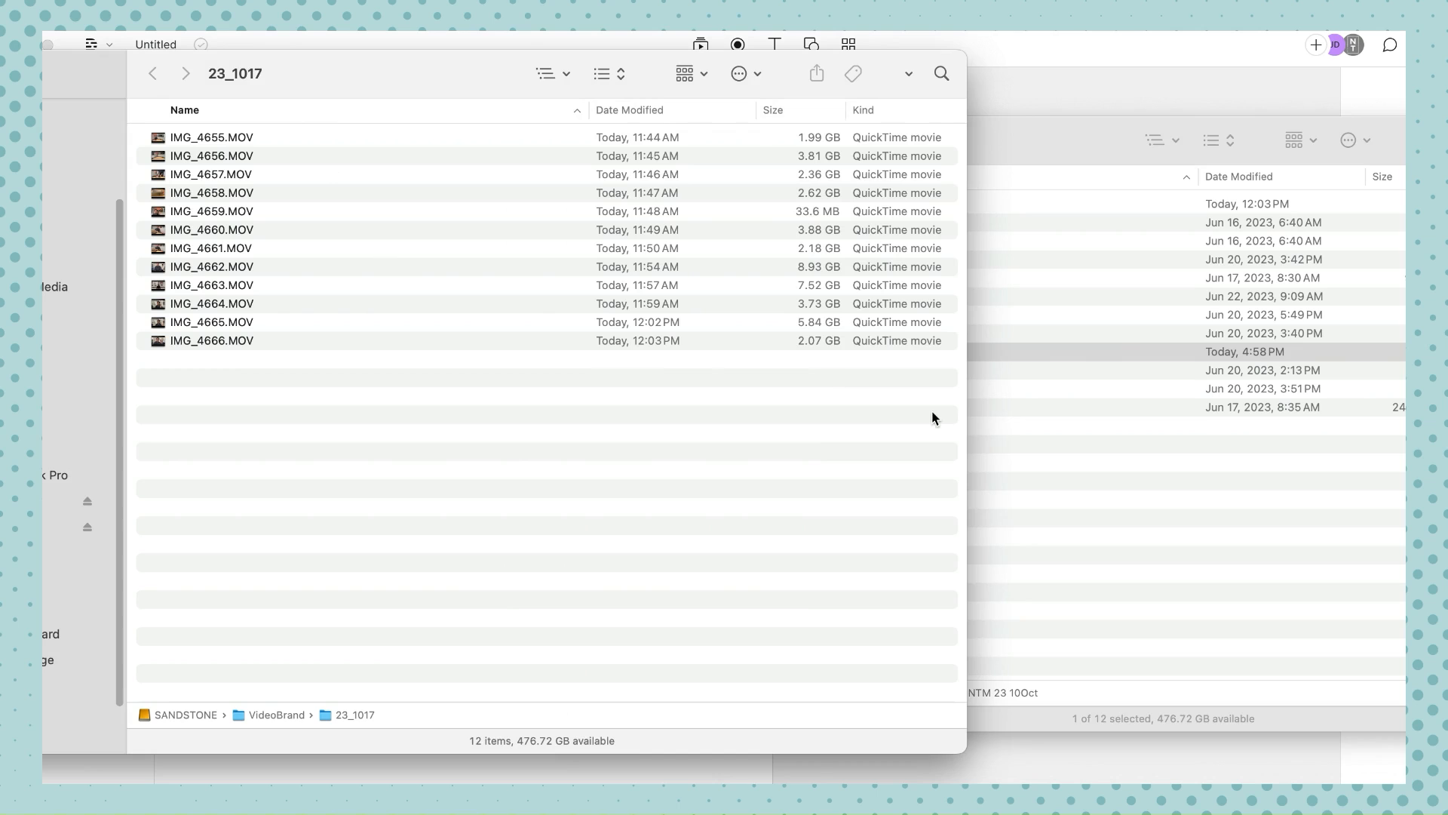
{"action": "left_click", "coordinate": [1070, 510]}
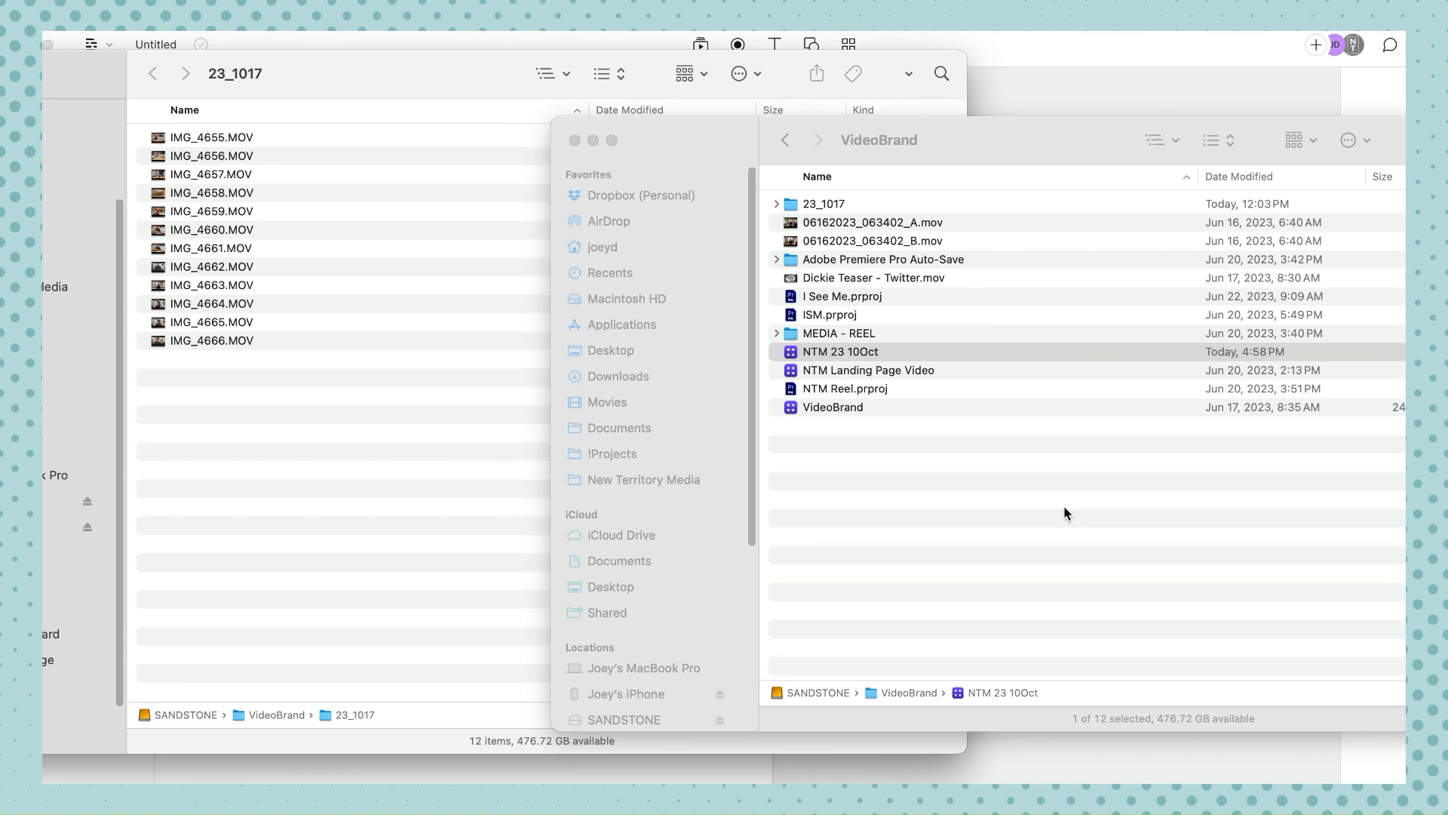
{"action": "left_click", "coordinate": [1025, 504]}
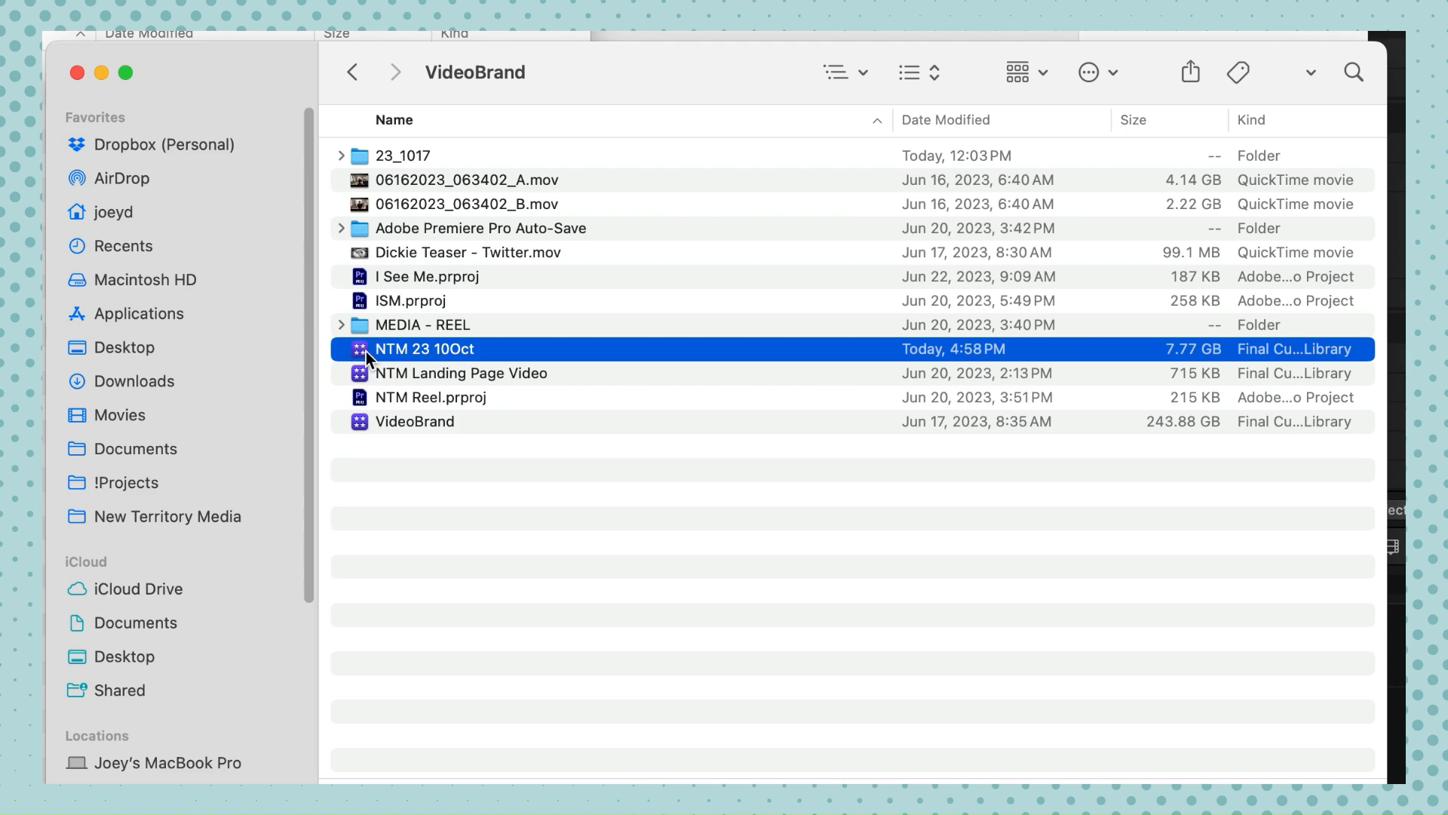
Show the package contents of the NTM 23 10Oct library in the VideoBrand folder.
{"action": "right_click", "coordinate": [795, 353]}
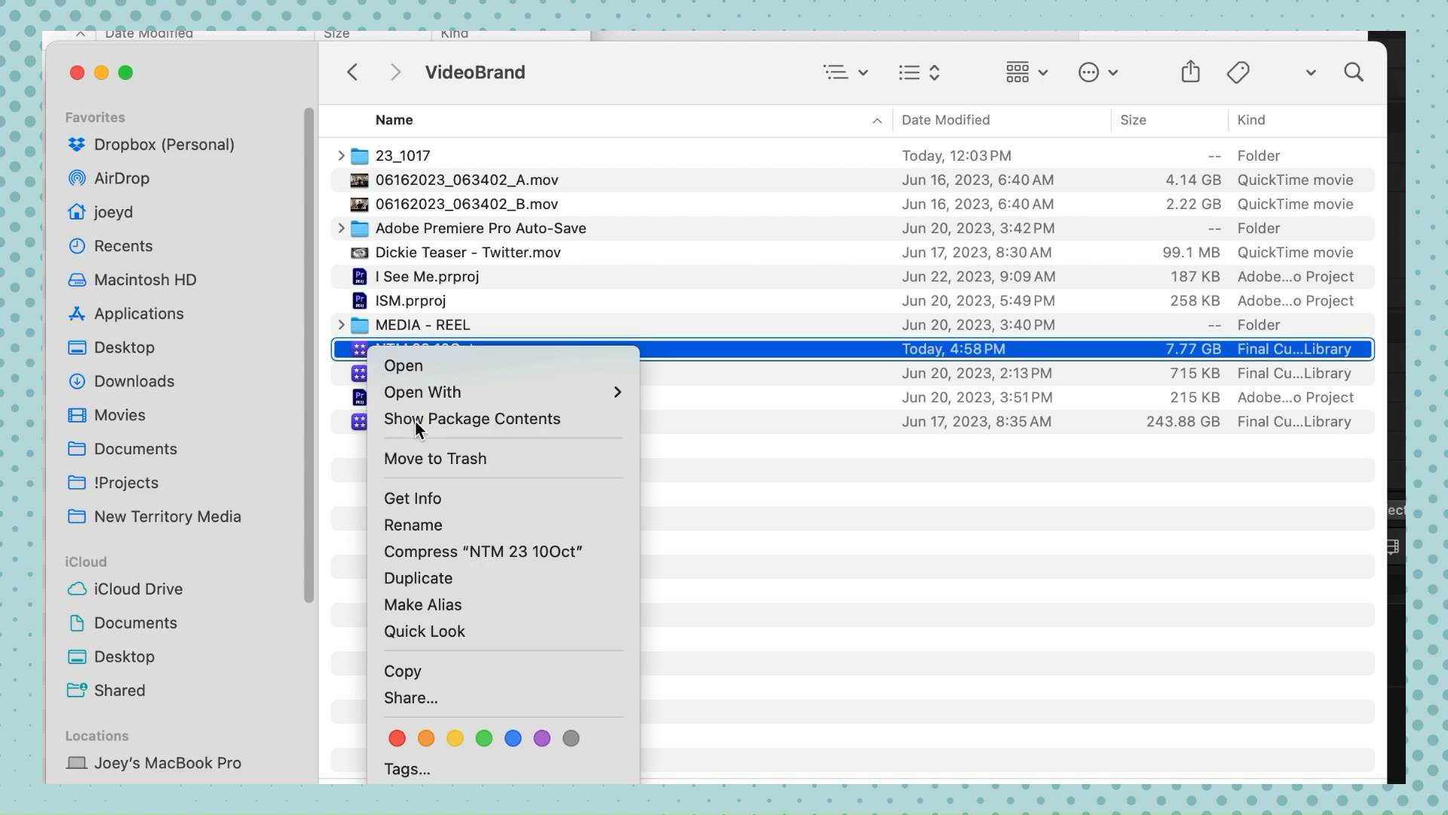
{"action": "left_click", "coordinate": [414, 419]}
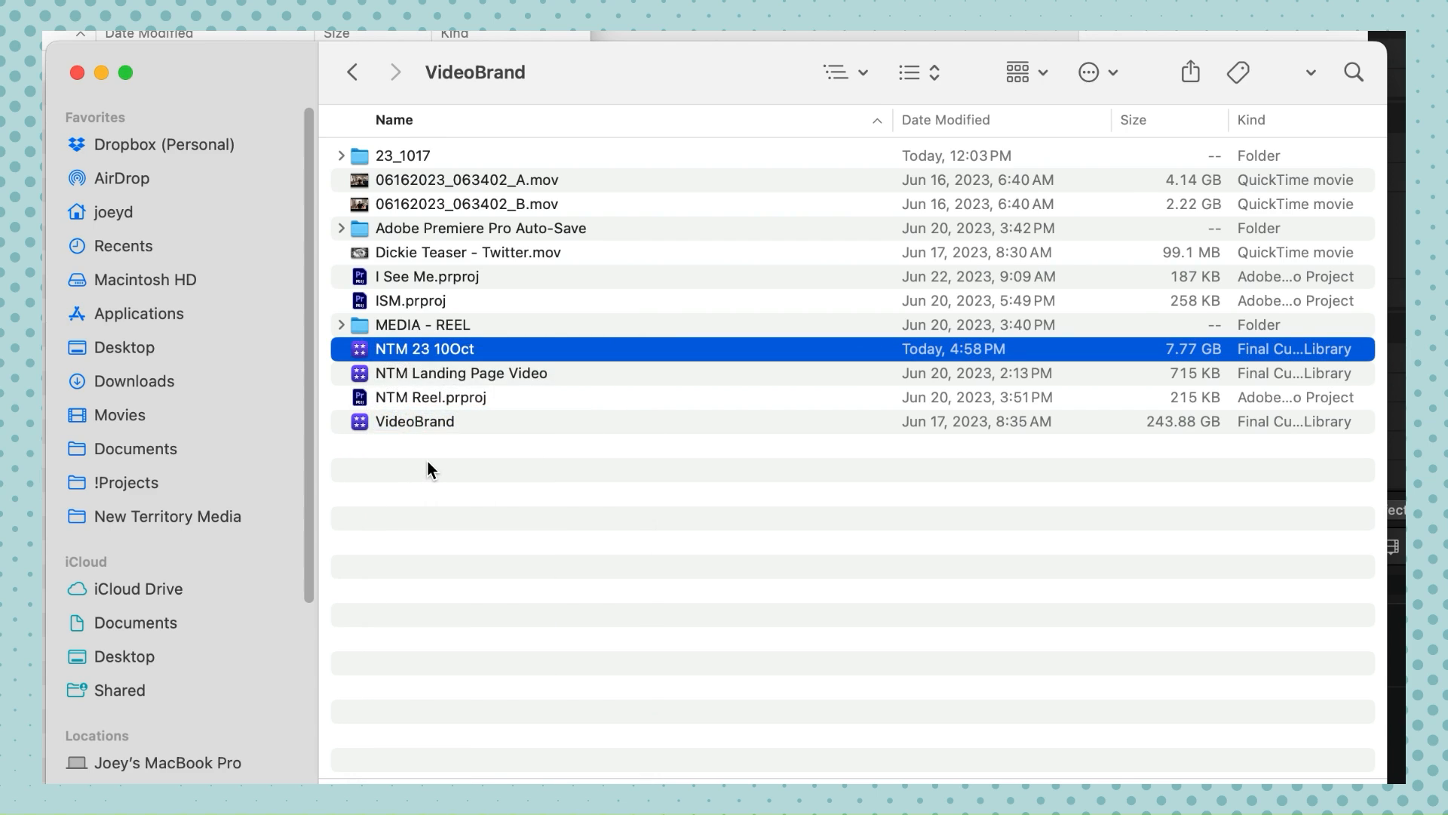
{"action": "left_click", "coordinate": [349, 205]}
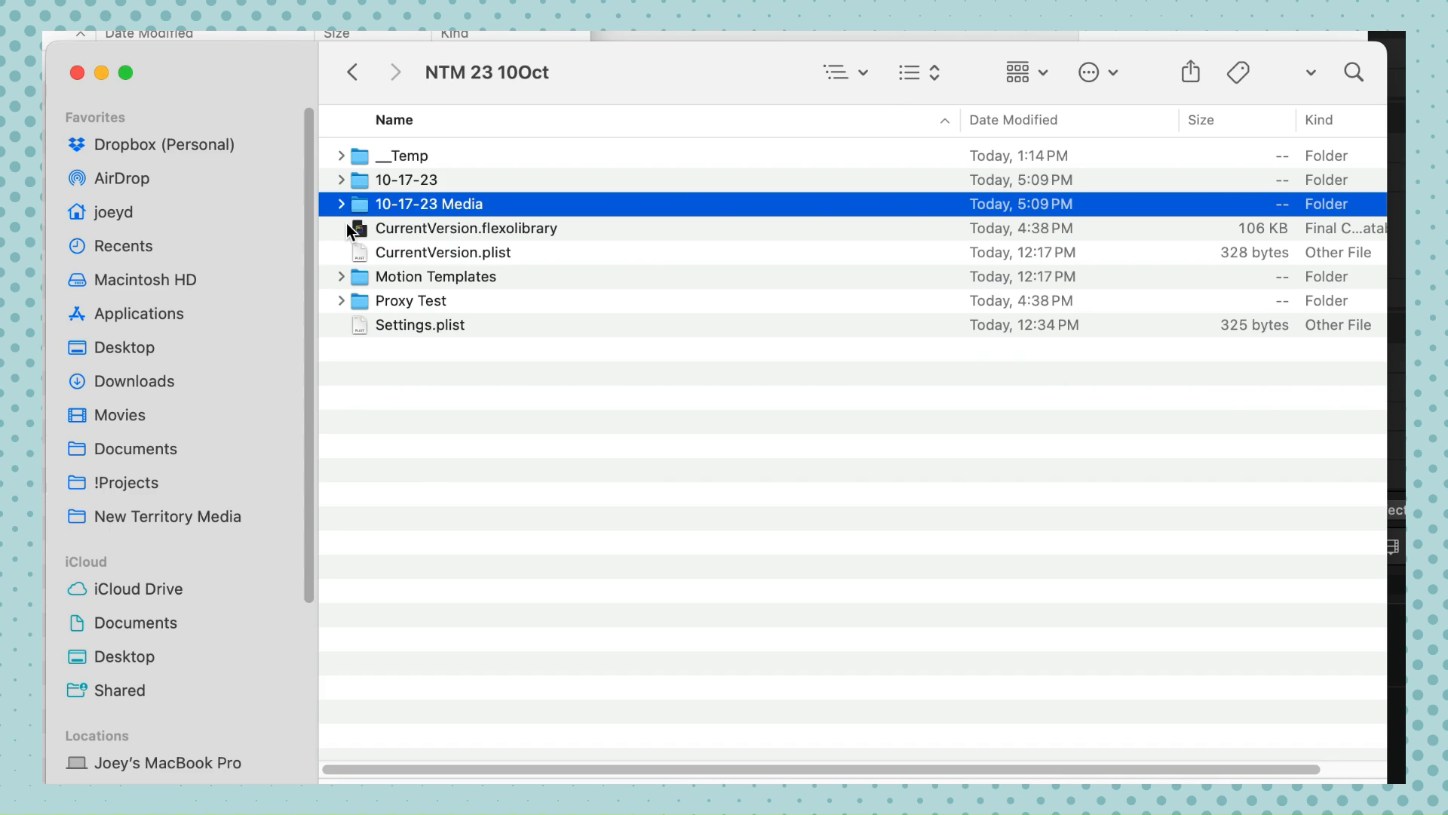
Expand the 10-17-23 folder and its Transcoded Media folder, and open Proxy Media.
{"action": "left_click", "coordinate": [341, 180]}
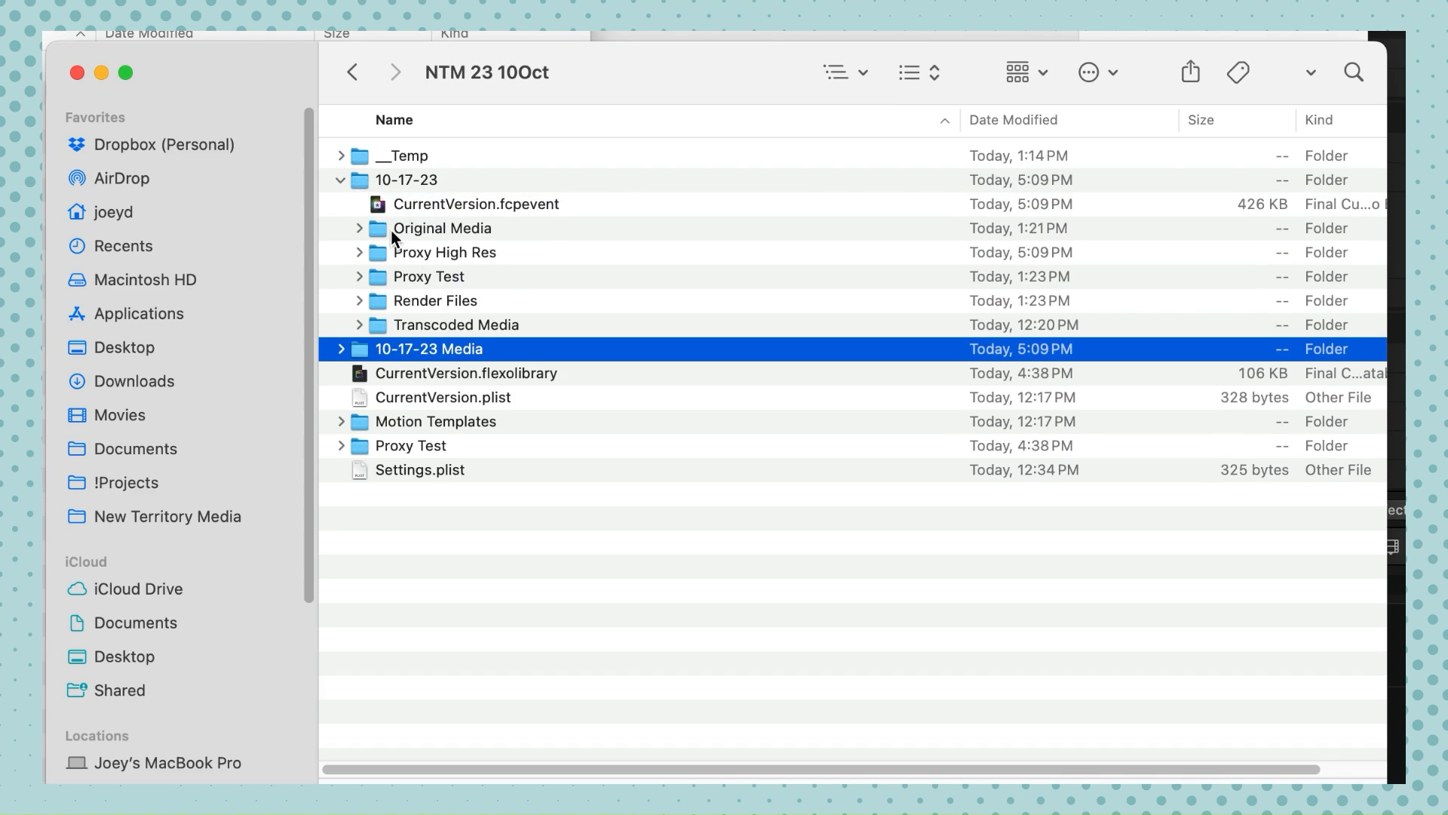
{"action": "left_click", "coordinate": [383, 178]}
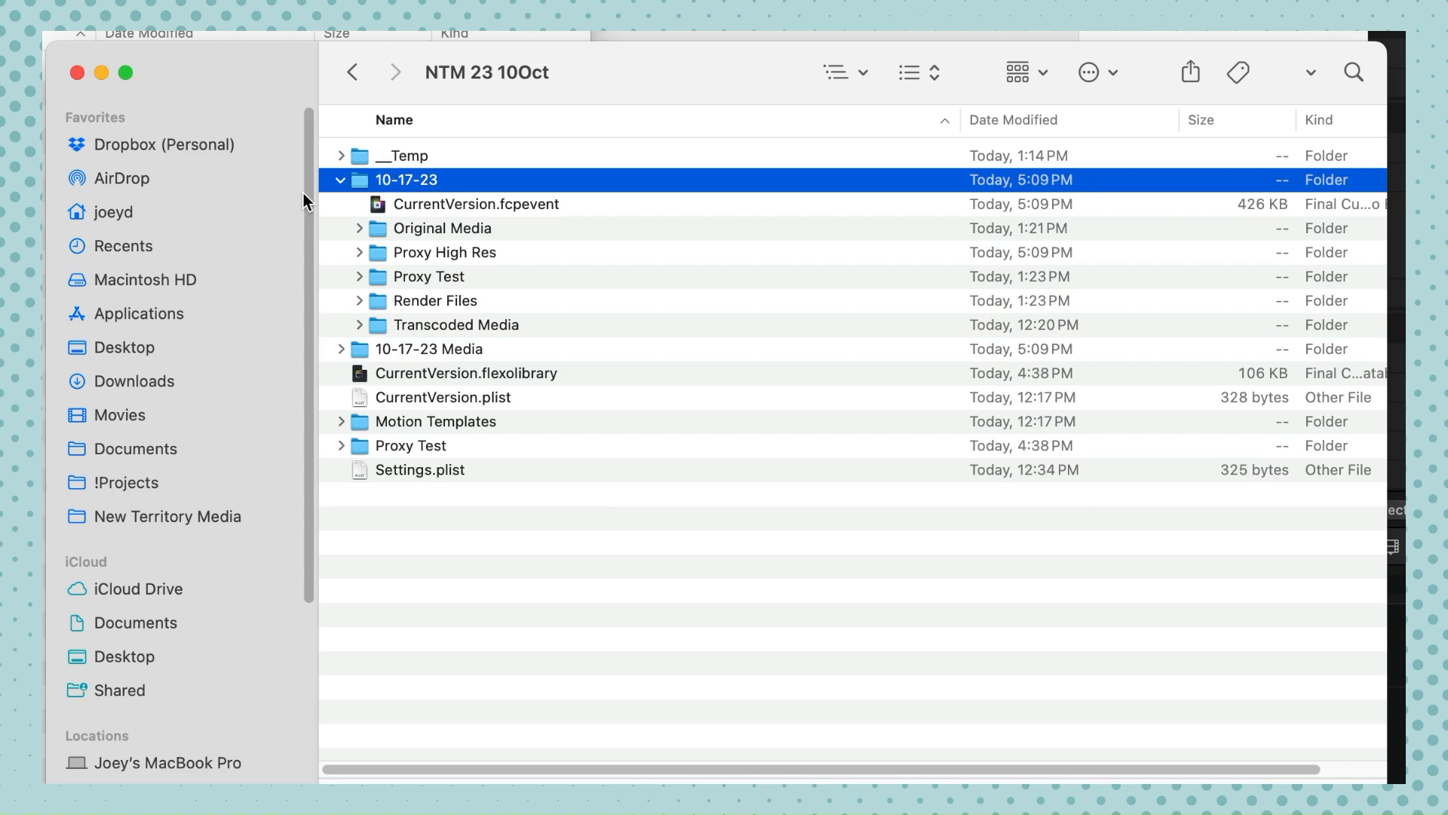
{"action": "left_click", "coordinate": [380, 324]}
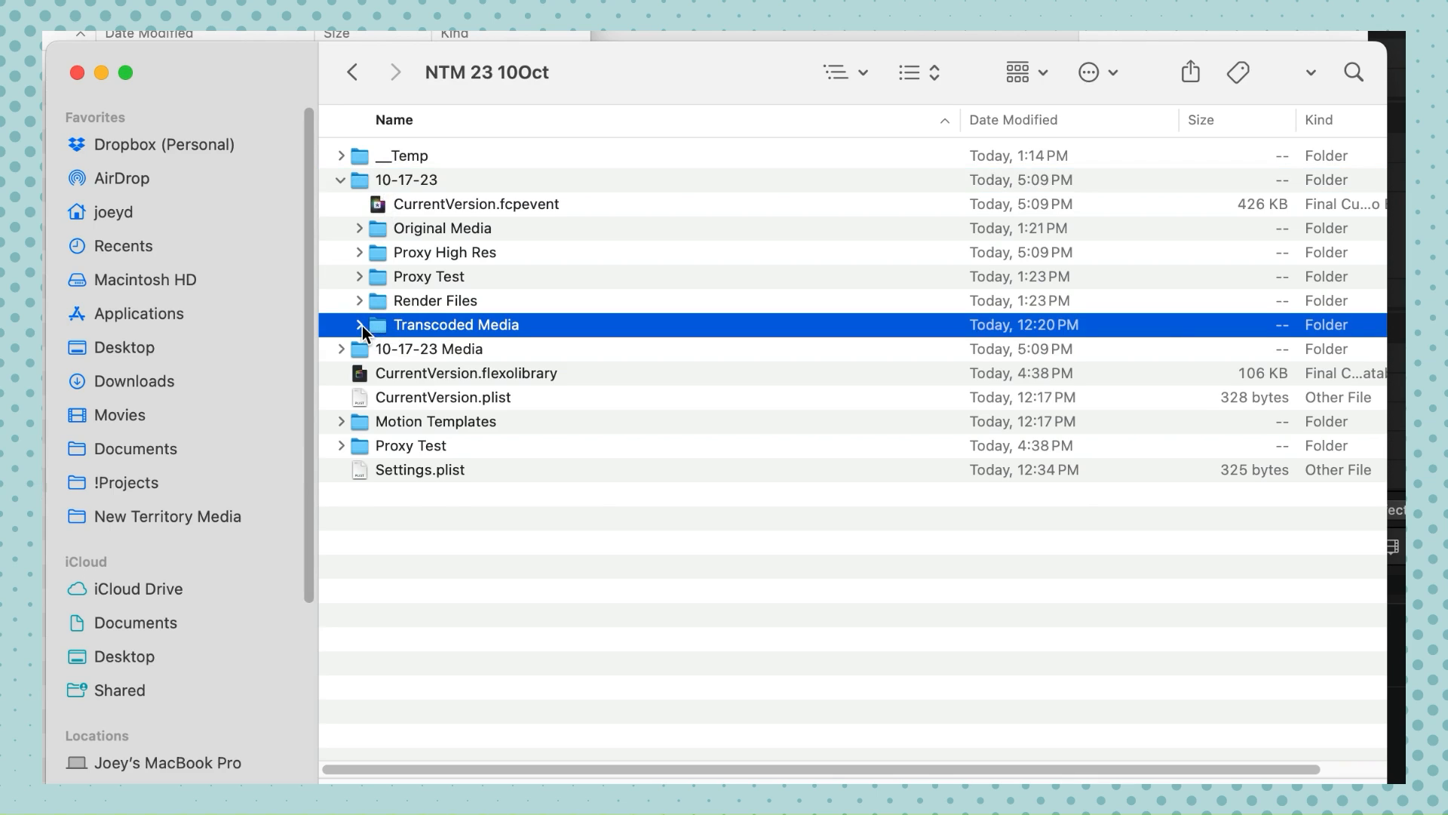
{"action": "left_click", "coordinate": [360, 325]}
{"action": "double_click", "coordinate": [391, 348]}
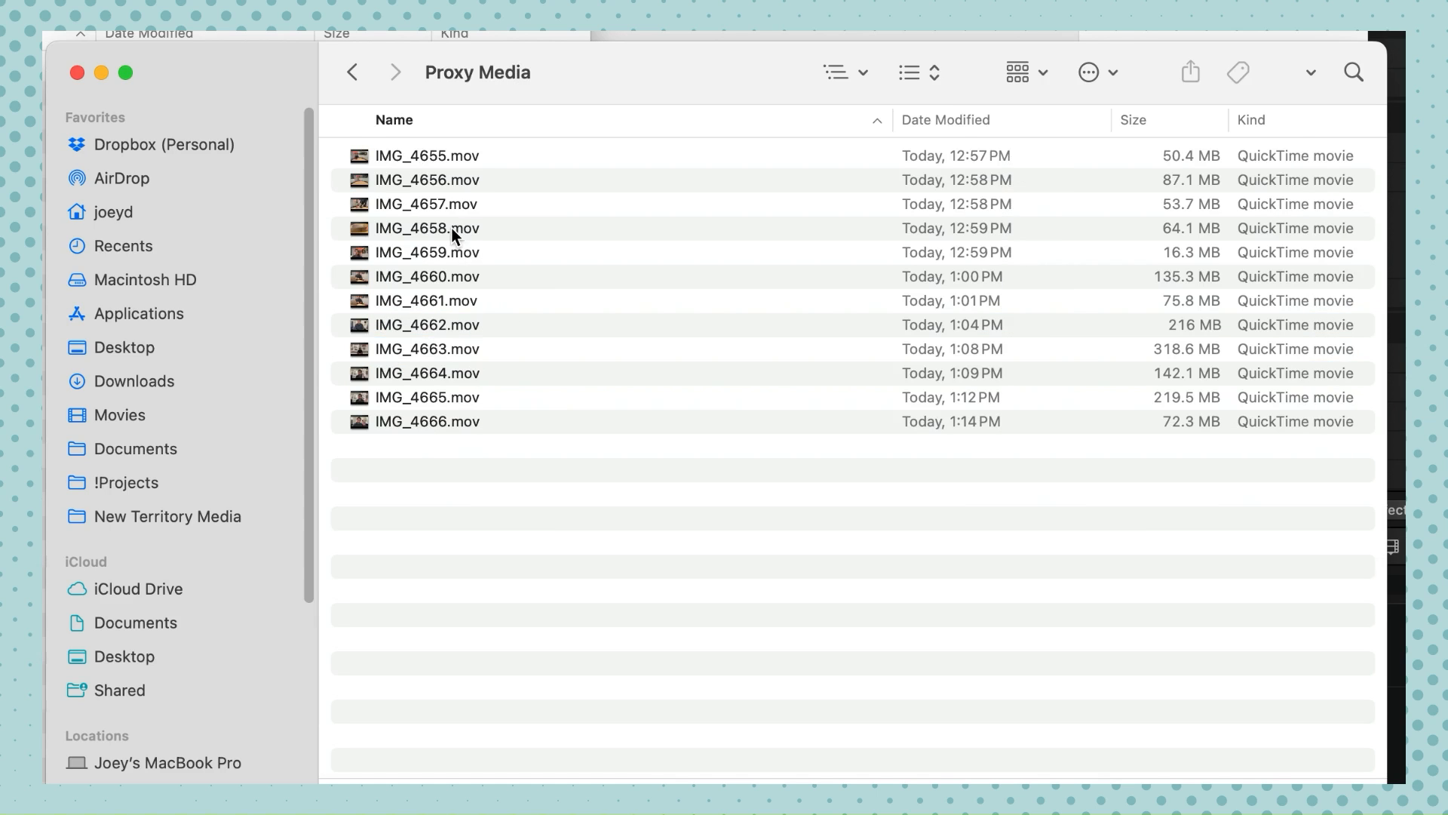
Compare the file sizes of the original clips in 23_1017, such as IMG_4663.MOV, with those in Proxy Media.
{"action": "double_click", "coordinate": [559, 77]}
{"action": "left_click", "coordinate": [475, 74]}
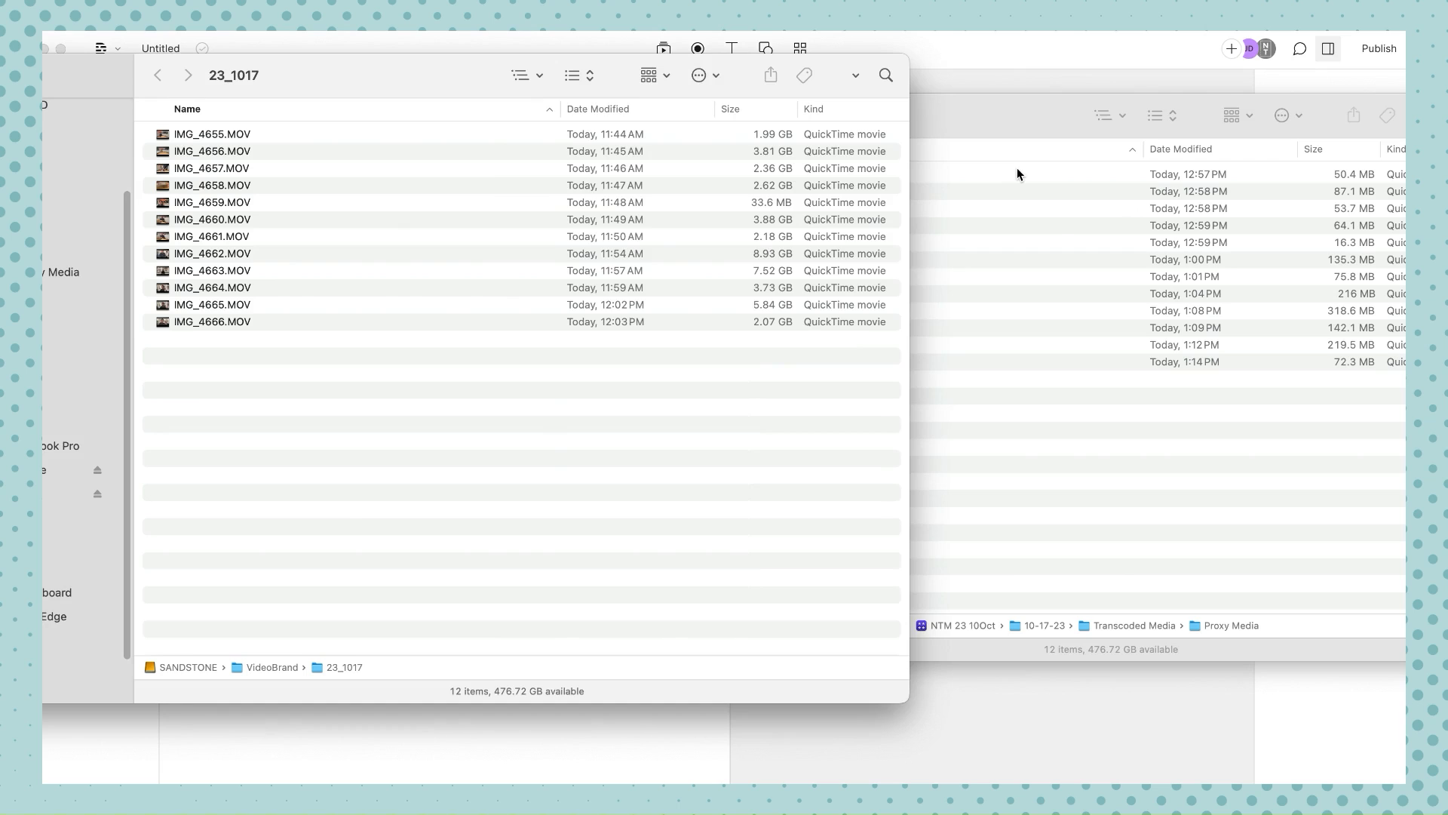
{"action": "left_click", "coordinate": [766, 270]}
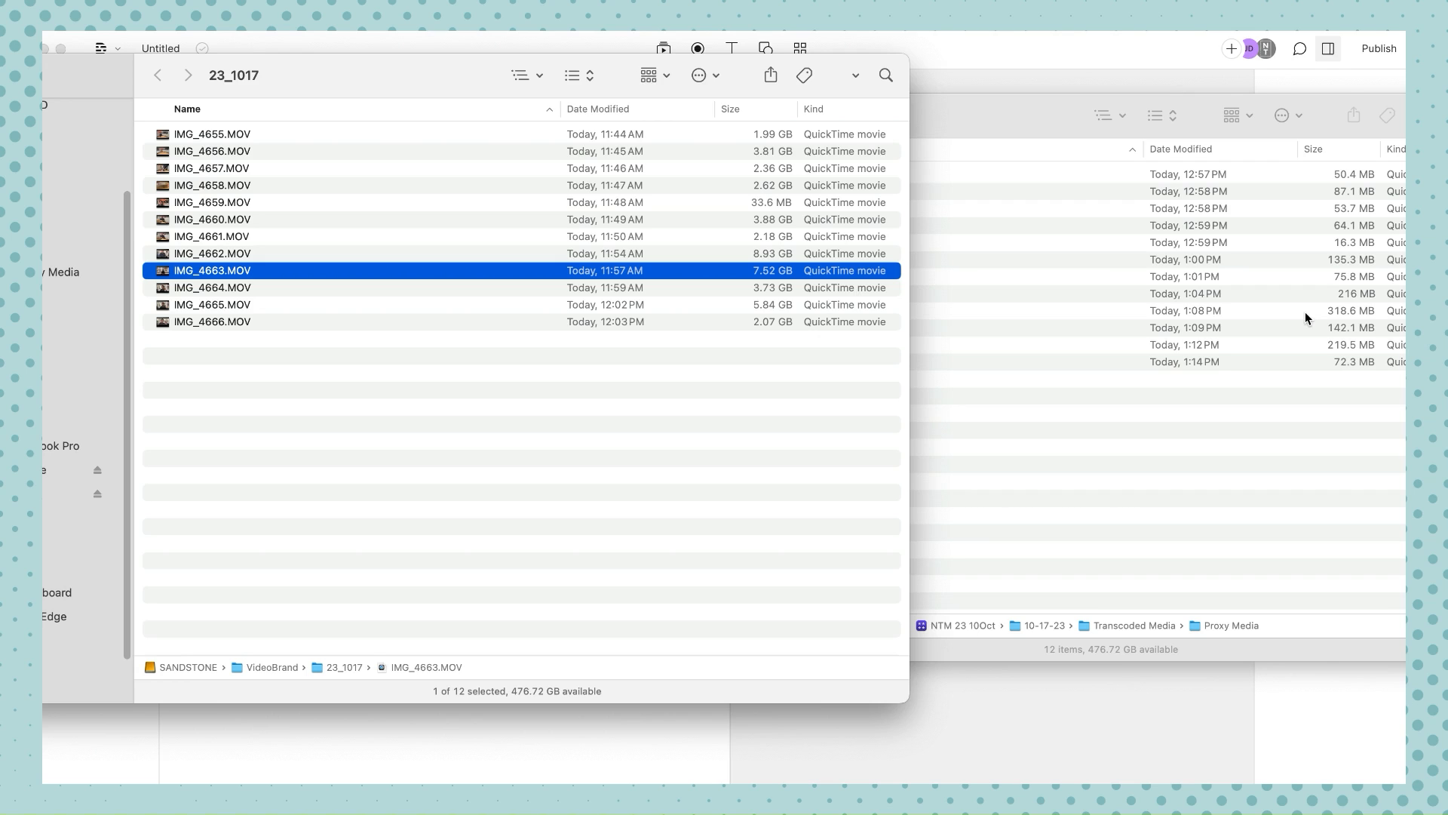
{"action": "left_click", "coordinate": [336, 255]}
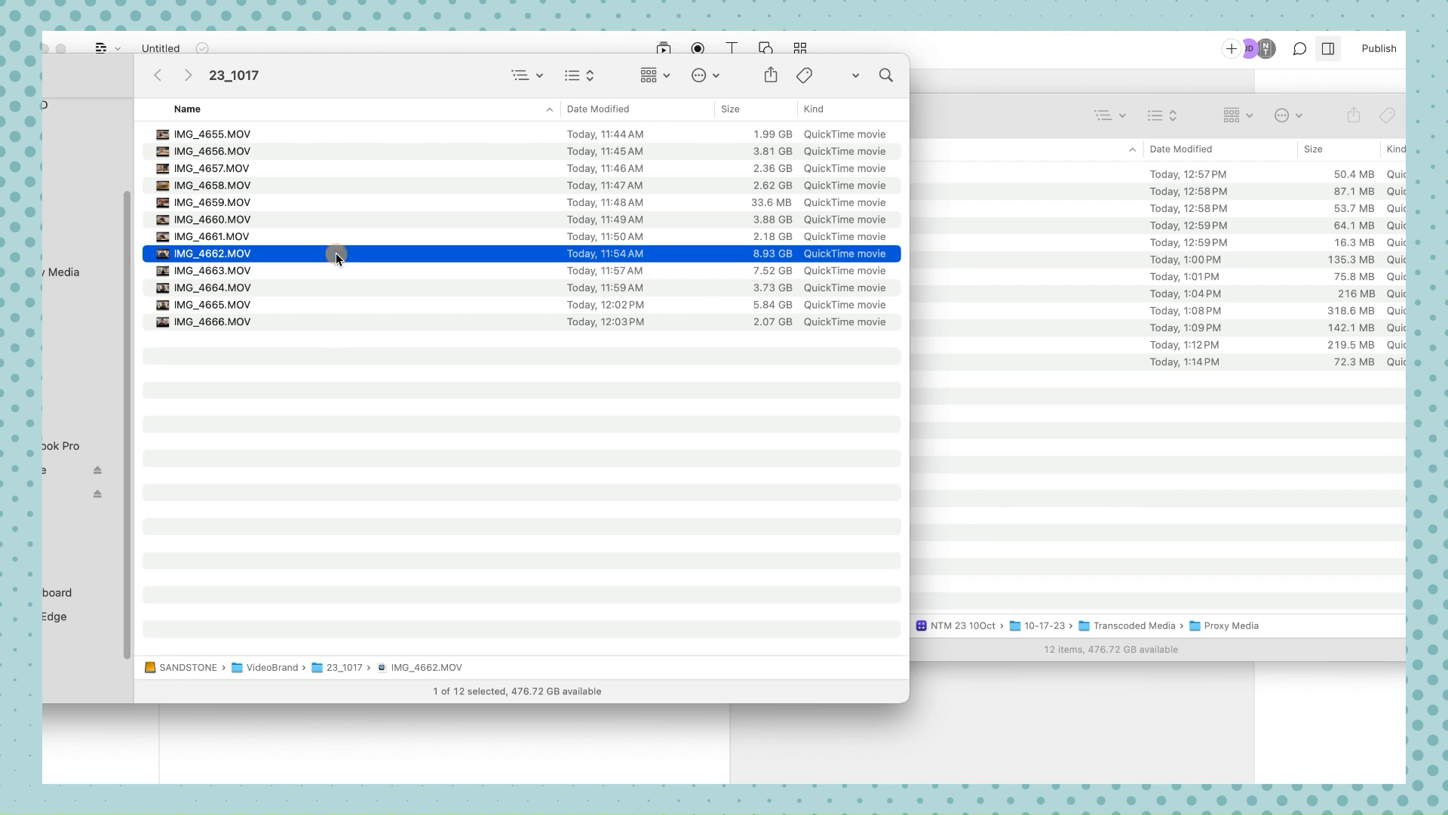
{"action": "left_click", "coordinate": [334, 273]}
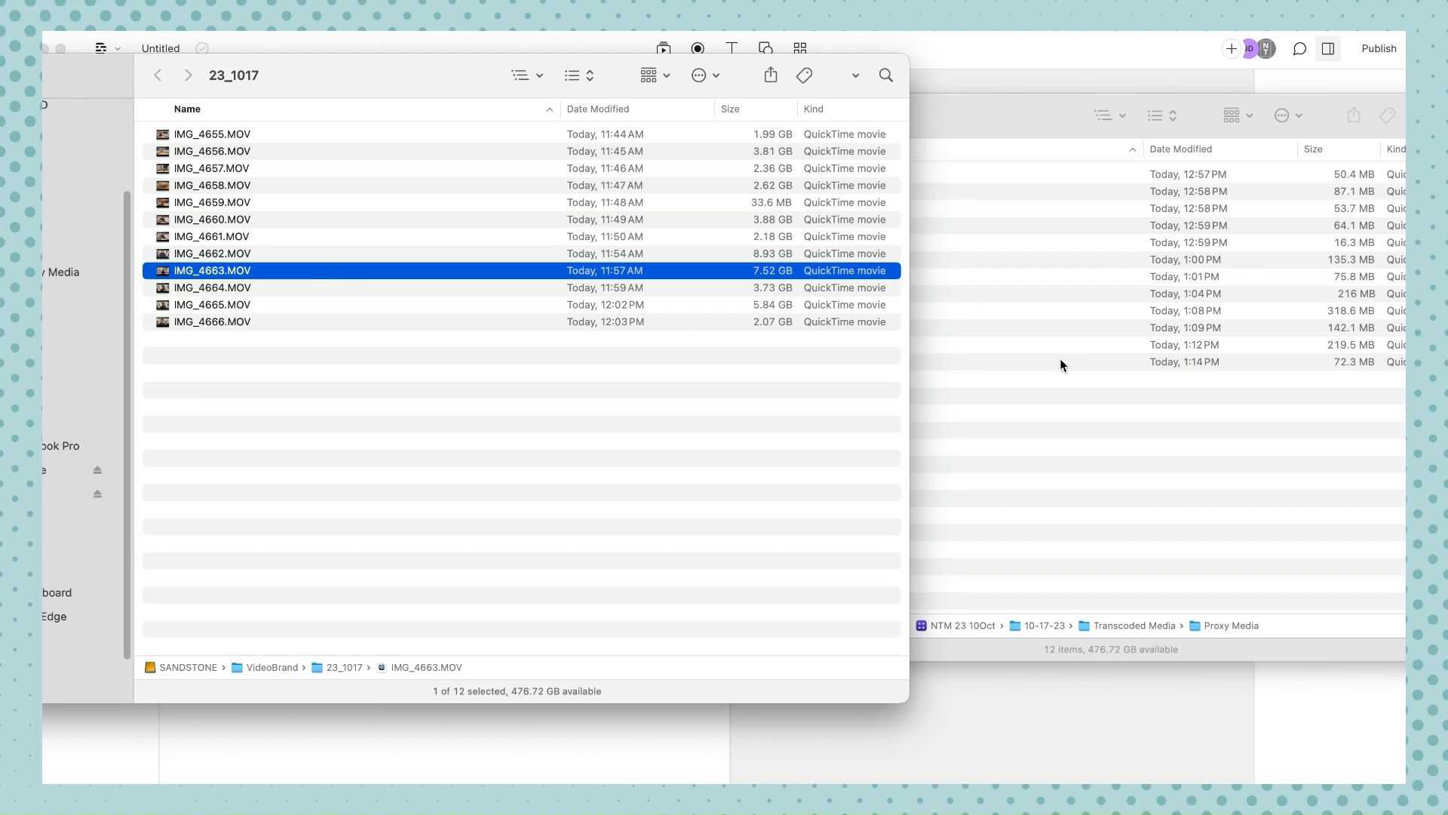
{"action": "left_click", "coordinate": [1148, 406]}
Add the proxy files IMG_4663.mov through IMG_4665.mov from Proxy Media to the empty Untitled composition in Descript.
{"action": "left_click", "coordinate": [977, 362]}
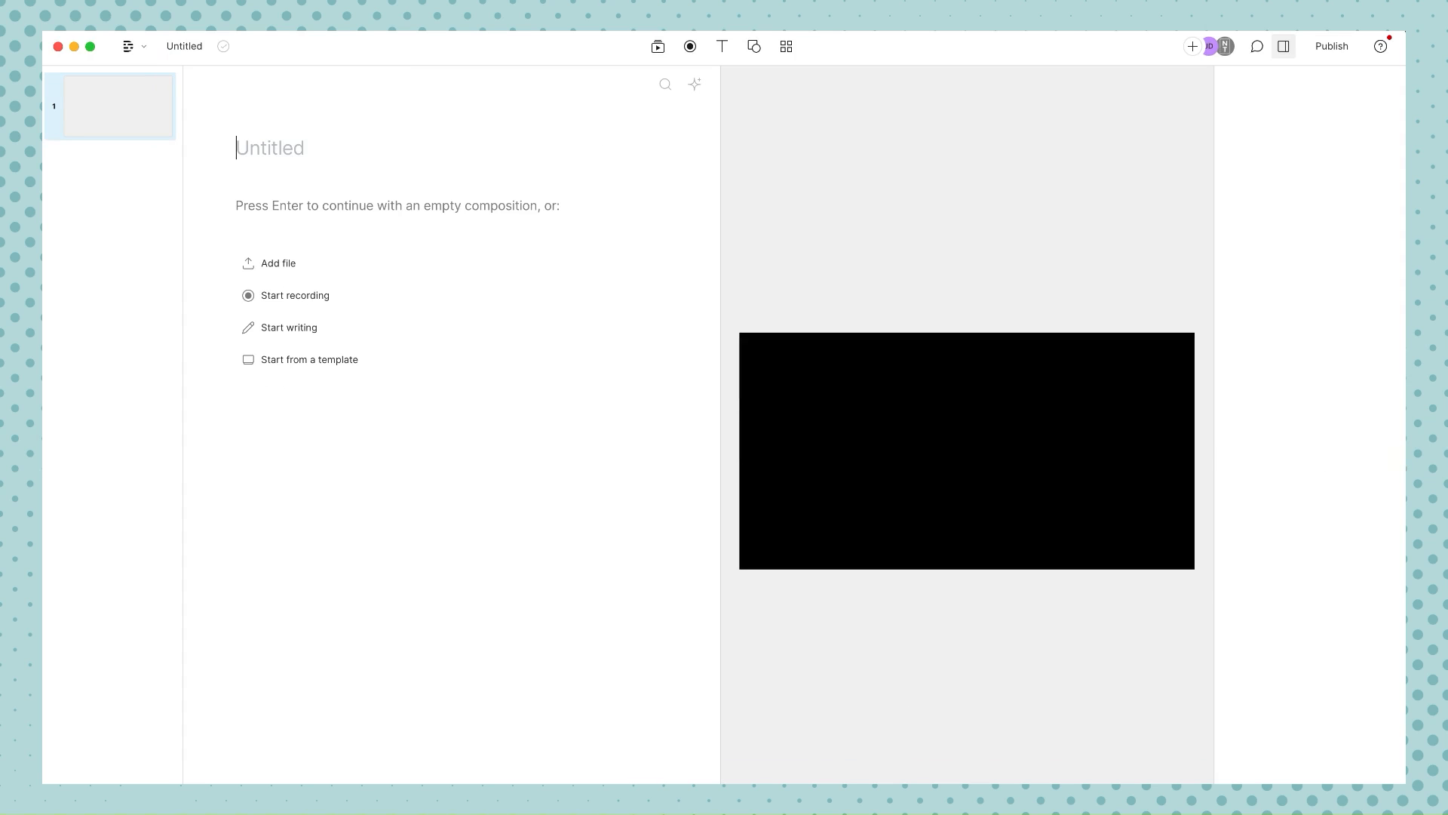
{"action": "left_click", "coordinate": [1415, 458]}
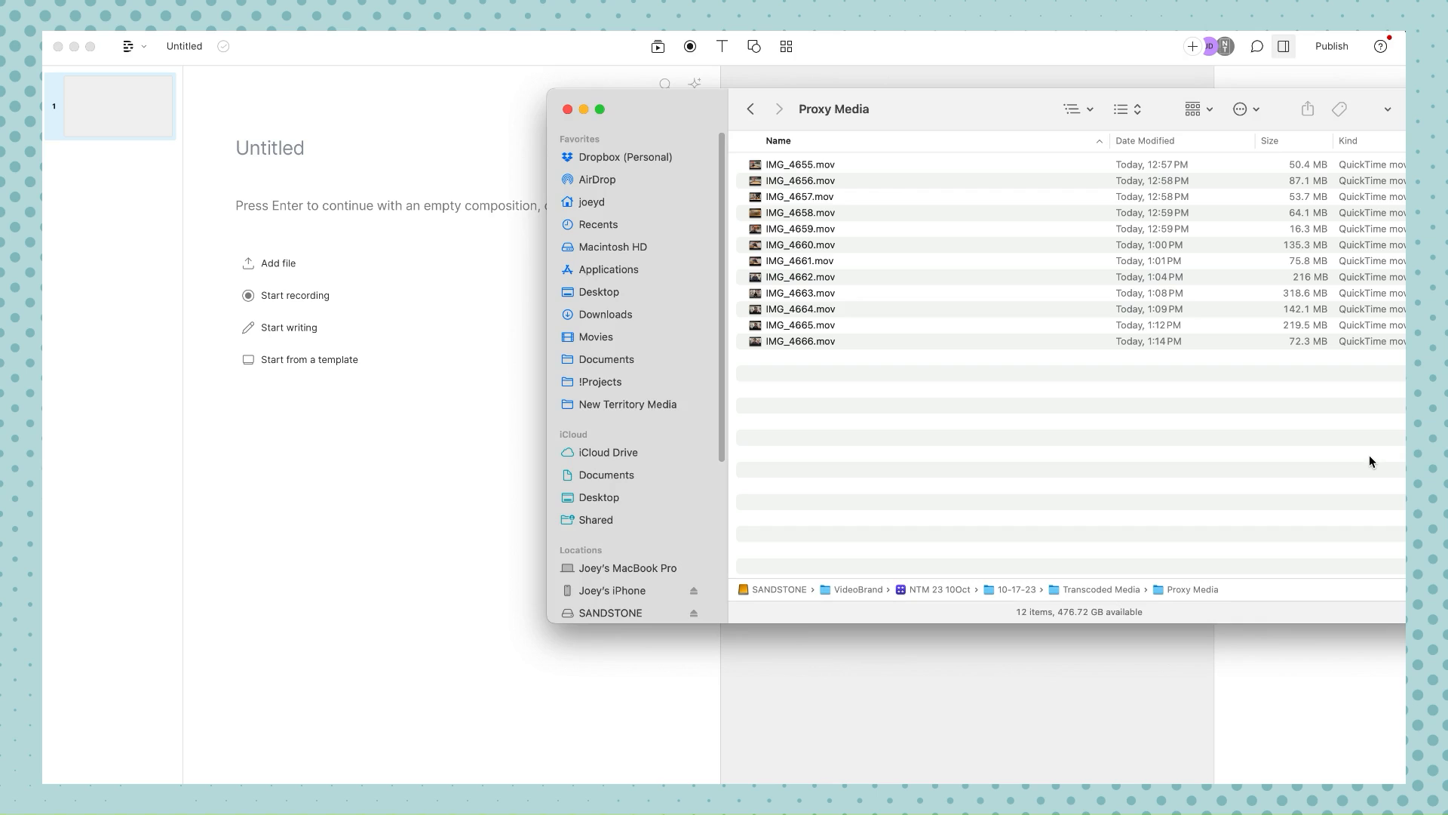
{"action": "left_click", "coordinate": [838, 294]}
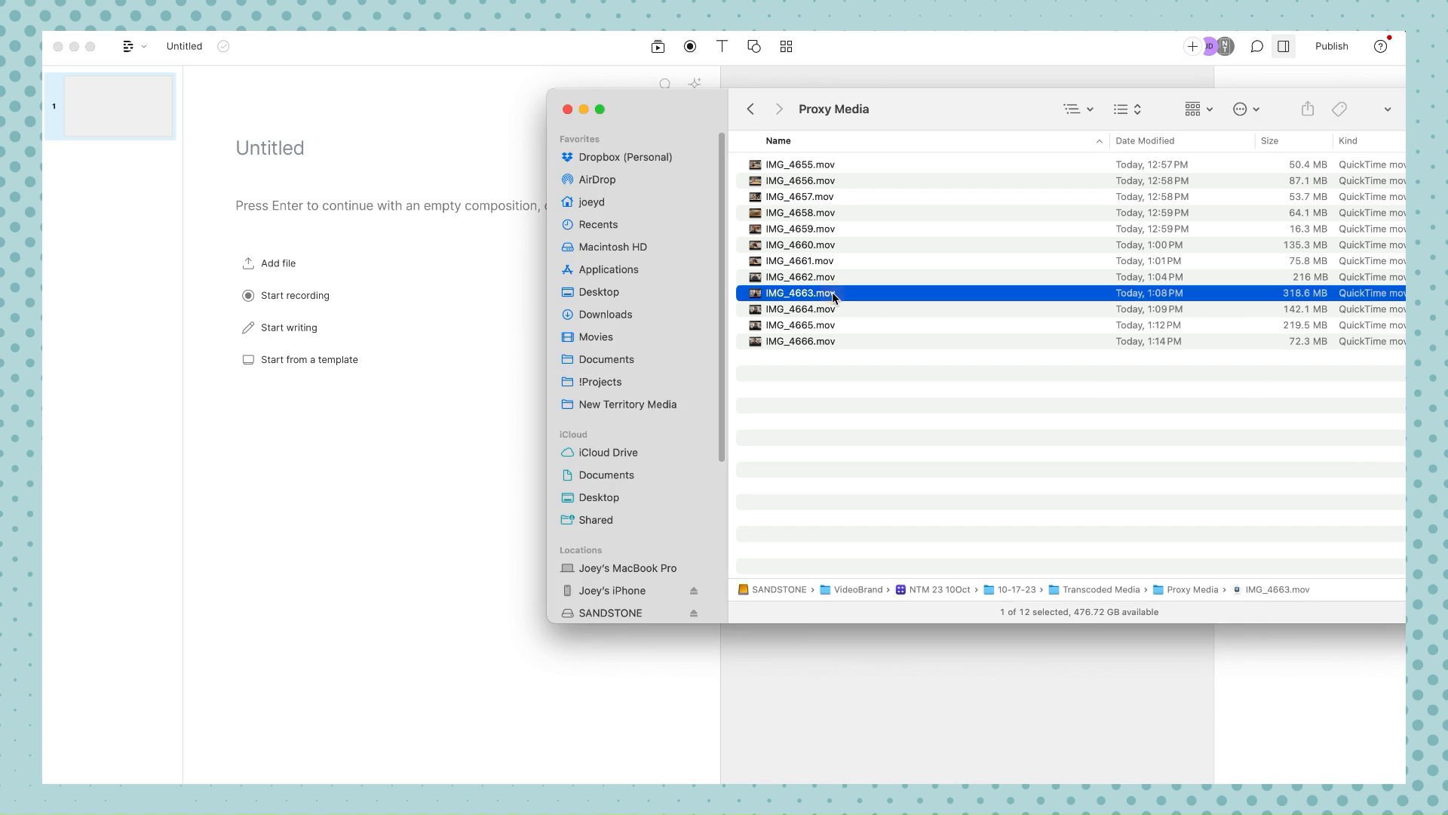
{"action": "left_click", "coordinate": [821, 324], "text": "shift"}
{"action": "left_click_drag", "start_coordinate": [792, 294], "coordinate": [314, 207]}
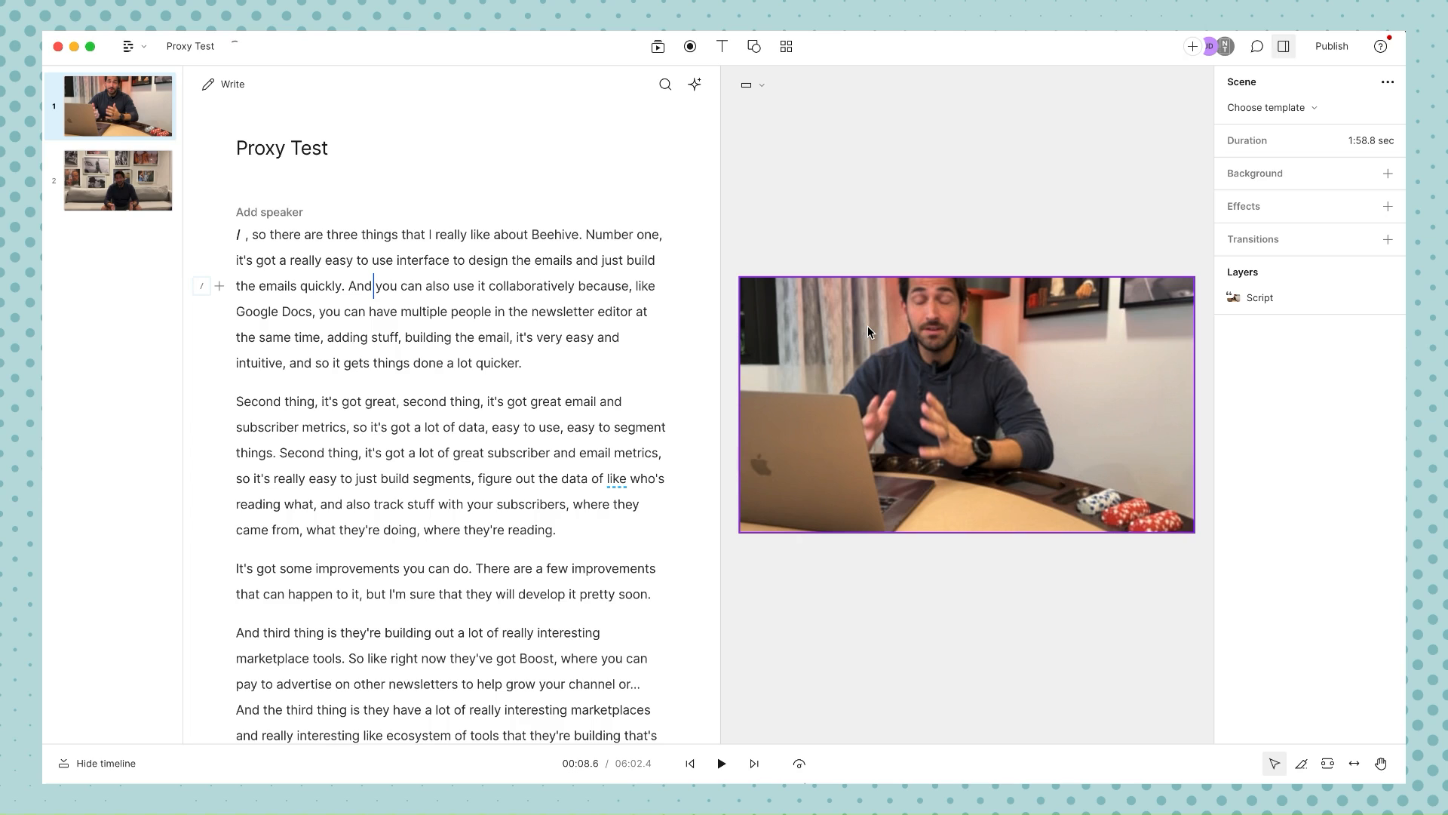
Move the playhead to just after "multiple" in the first paragraph of the Proxy Test transcript.
{"action": "left_click", "coordinate": [475, 310]}
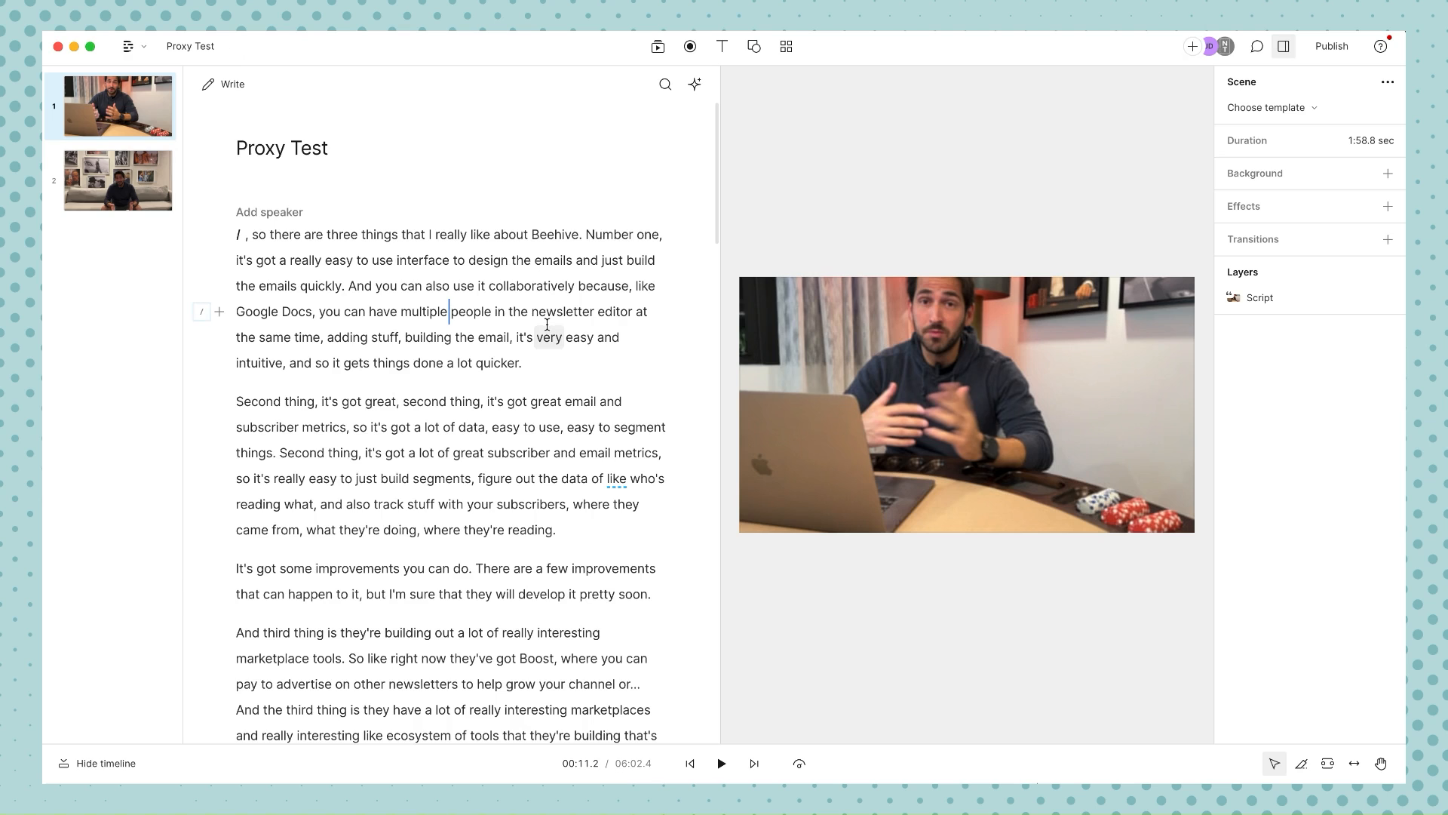
Select the whole transcript paragraph that begins "So like right now they've got Boost where you can pay to advertise".
{"action": "scroll", "coordinate": [548, 324], "scroll_direction": "down", "scroll_amount": 2}
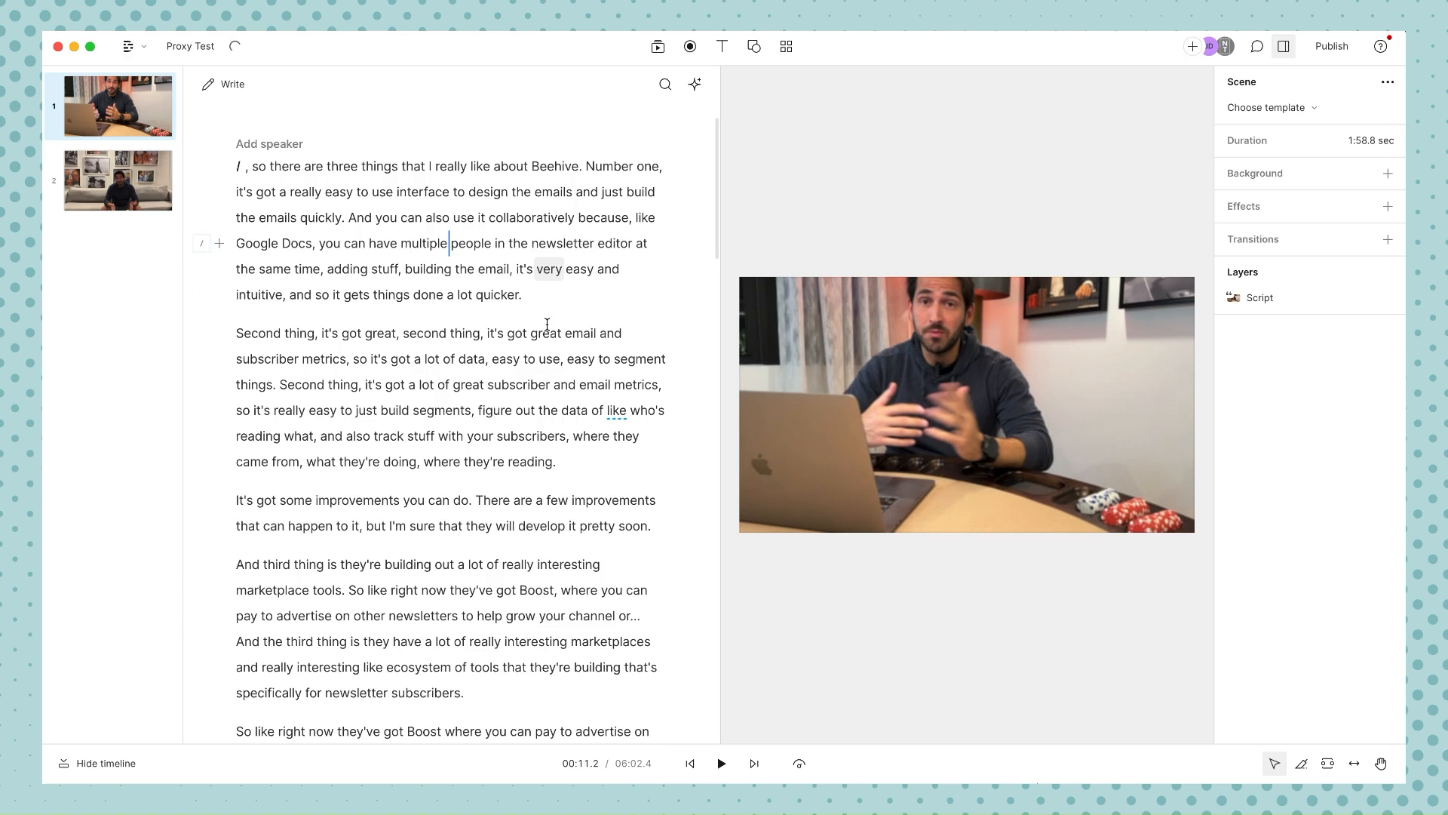
{"action": "scroll", "coordinate": [543, 302], "scroll_direction": "down", "scroll_amount": 5}
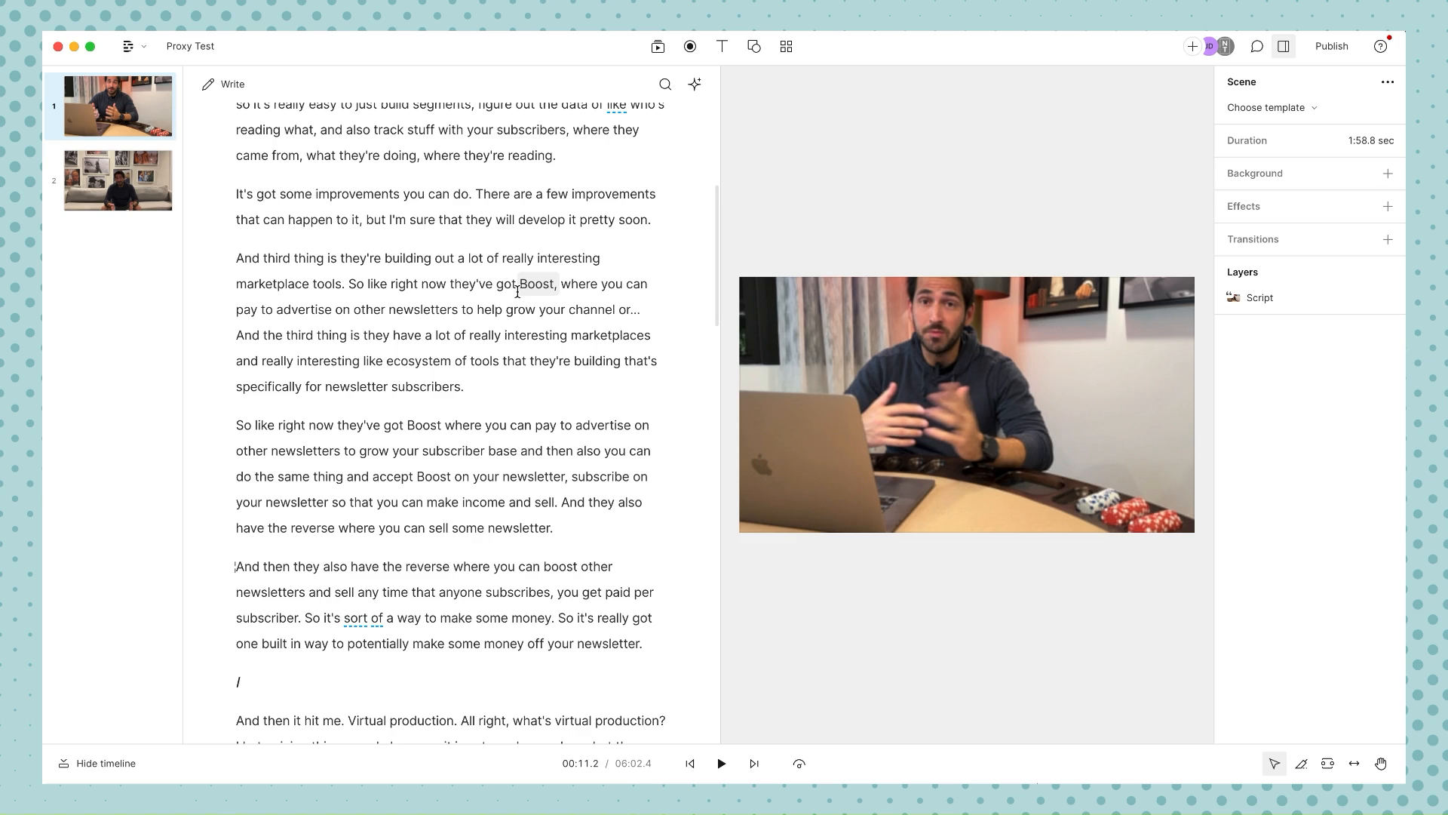
{"action": "scroll", "coordinate": [529, 283], "scroll_direction": "down", "scroll_amount": 1}
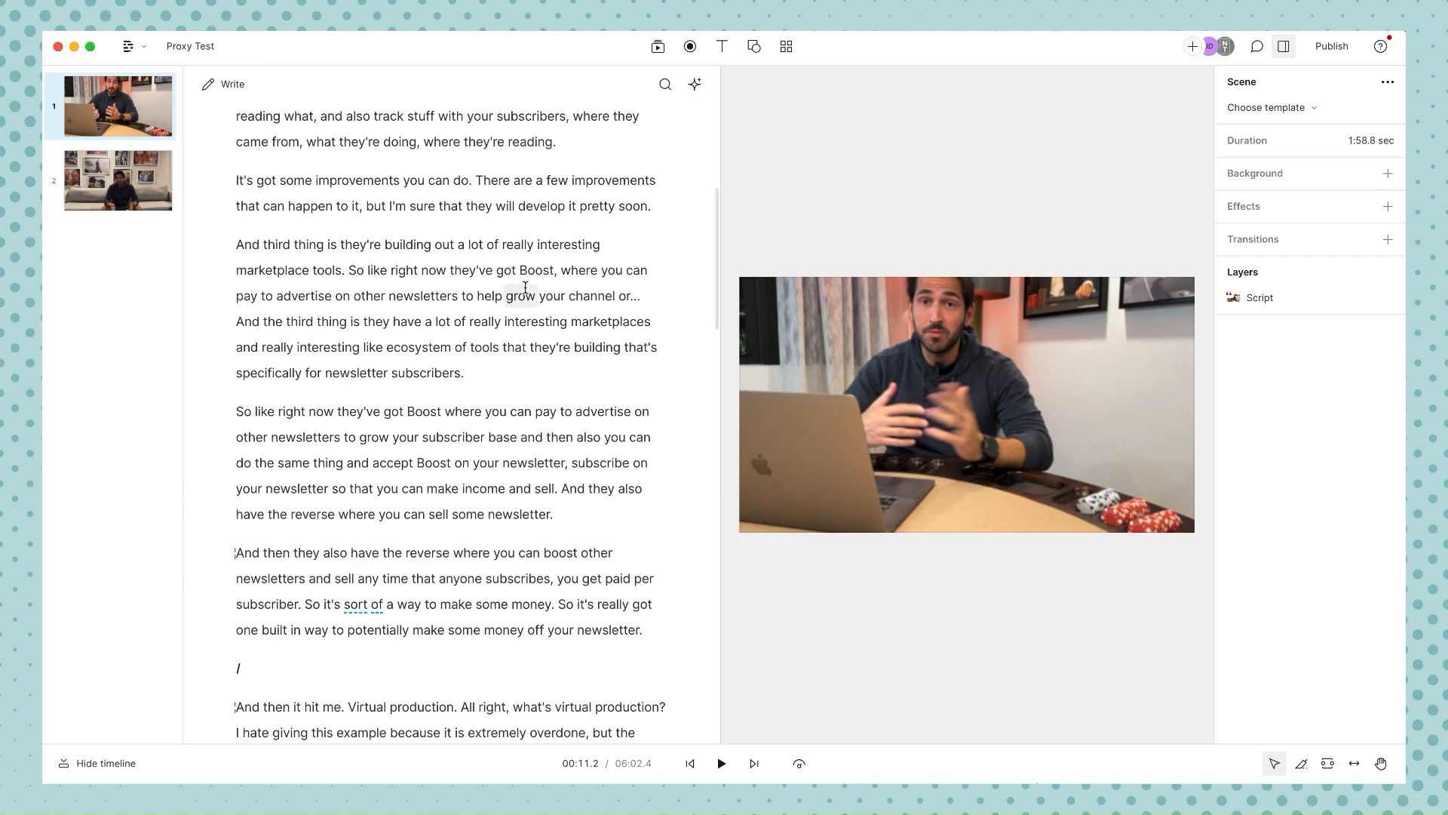
{"action": "scroll", "coordinate": [416, 375], "scroll_direction": "down", "scroll_amount": 2}
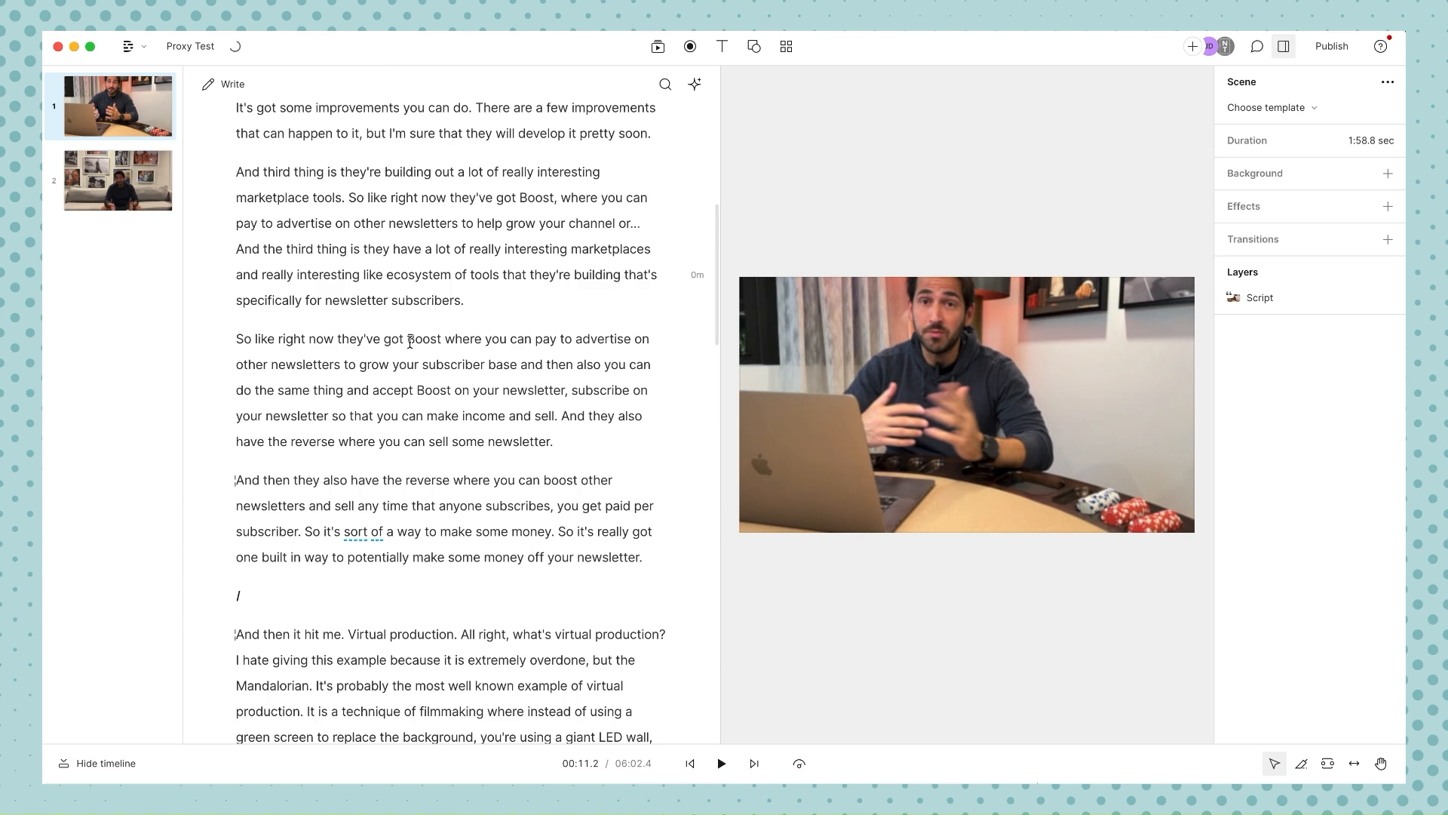
{"action": "scroll", "coordinate": [411, 343], "scroll_direction": "down", "scroll_amount": 3}
{"action": "left_click", "coordinate": [408, 346]}
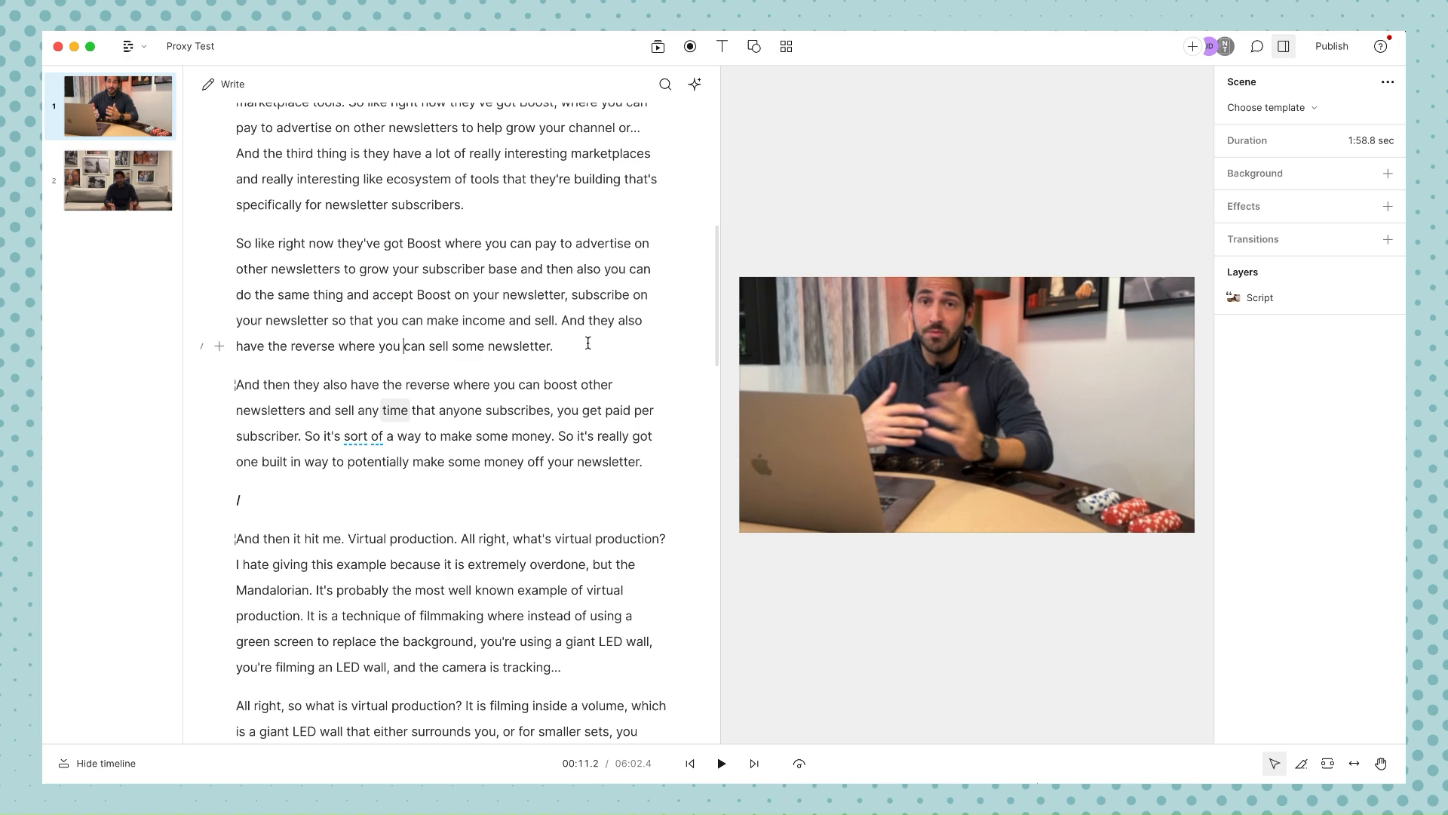
{"action": "left_click_drag", "start_coordinate": [531, 346], "coordinate": [273, 276]}
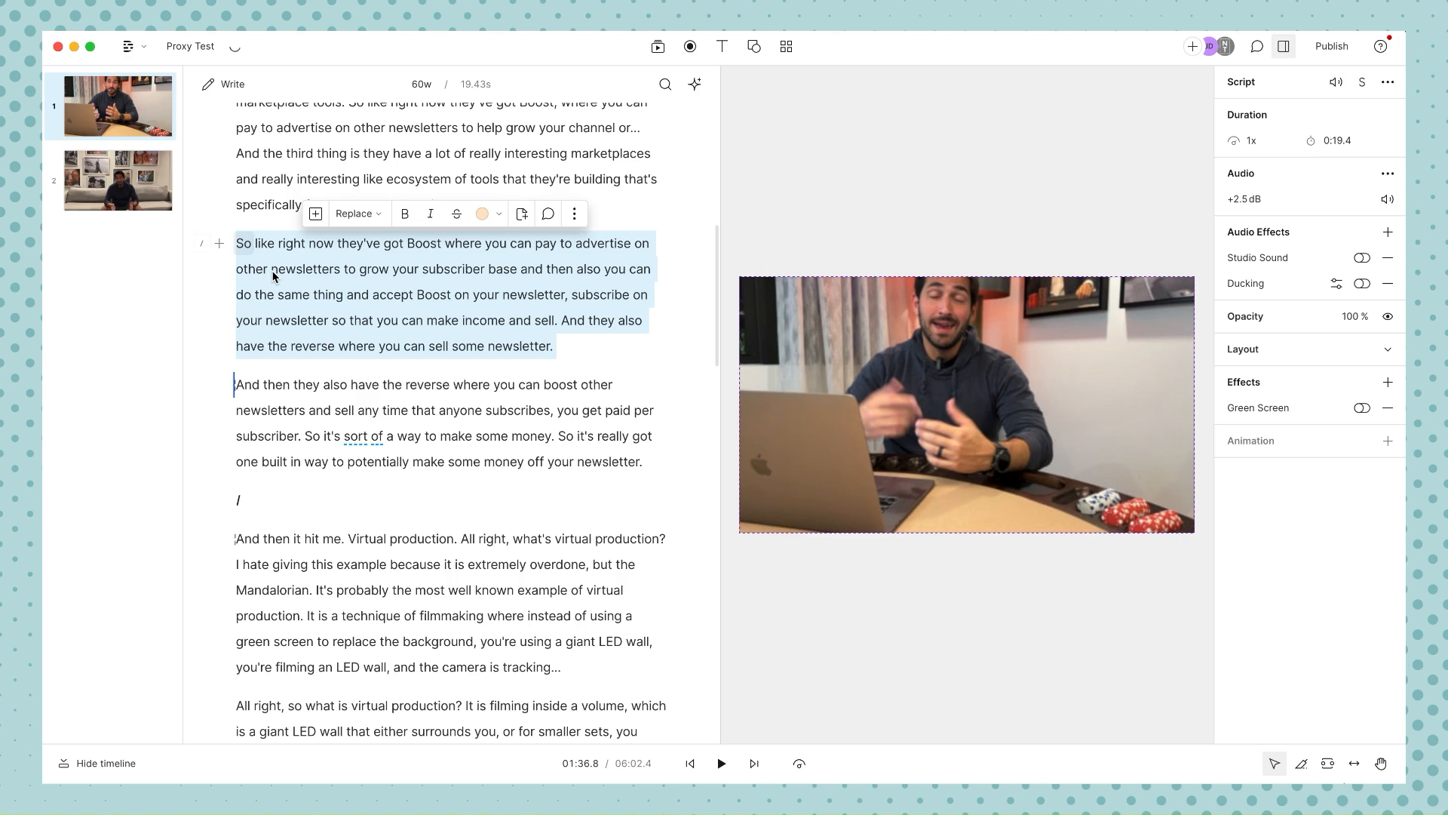
{"action": "left_click", "coordinate": [463, 318]}
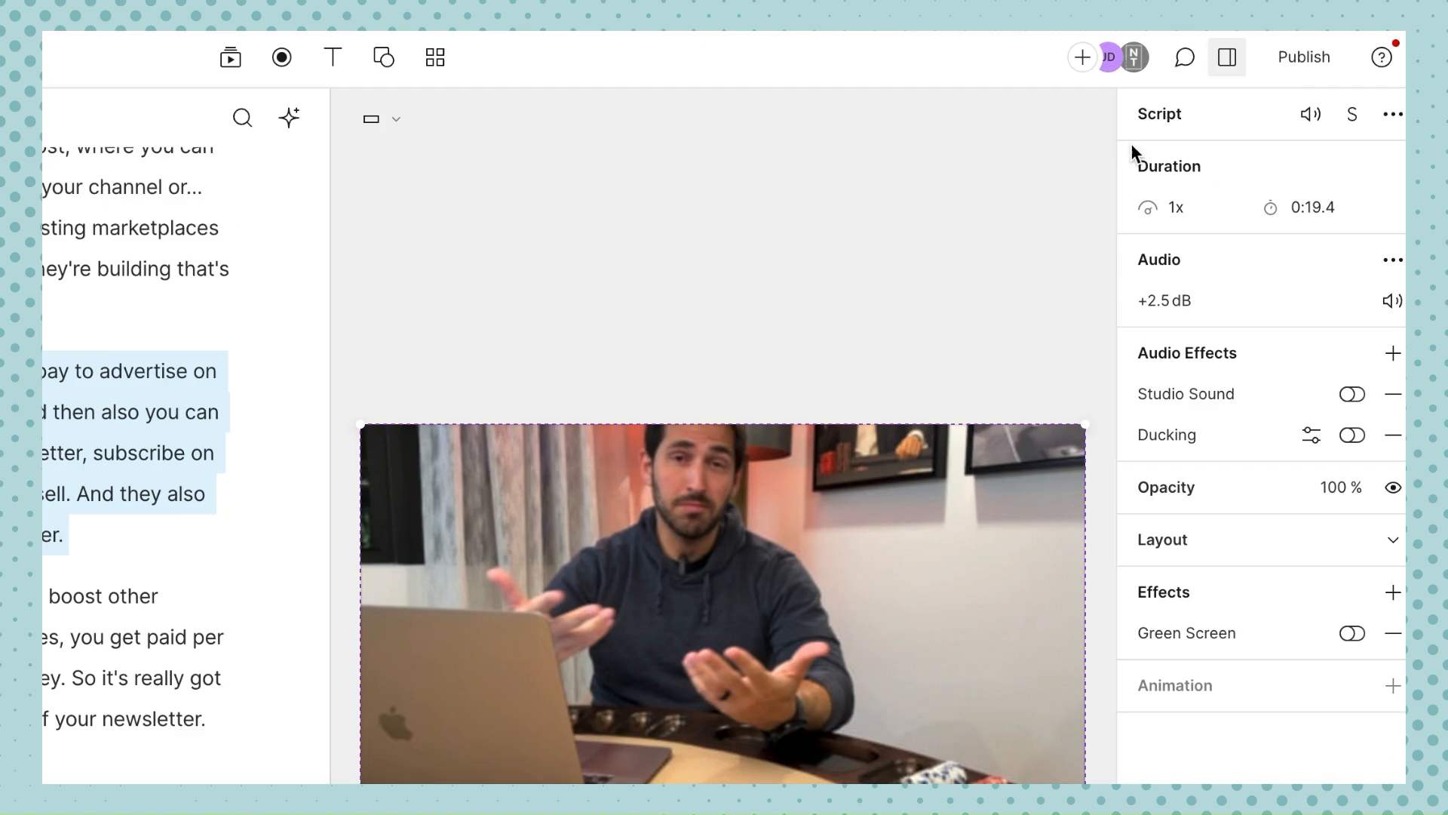
Try to export the Proxy Test composition as a timeline in Final Cut Pro X (.fcpxml) format.
{"action": "left_click", "coordinate": [1287, 60]}
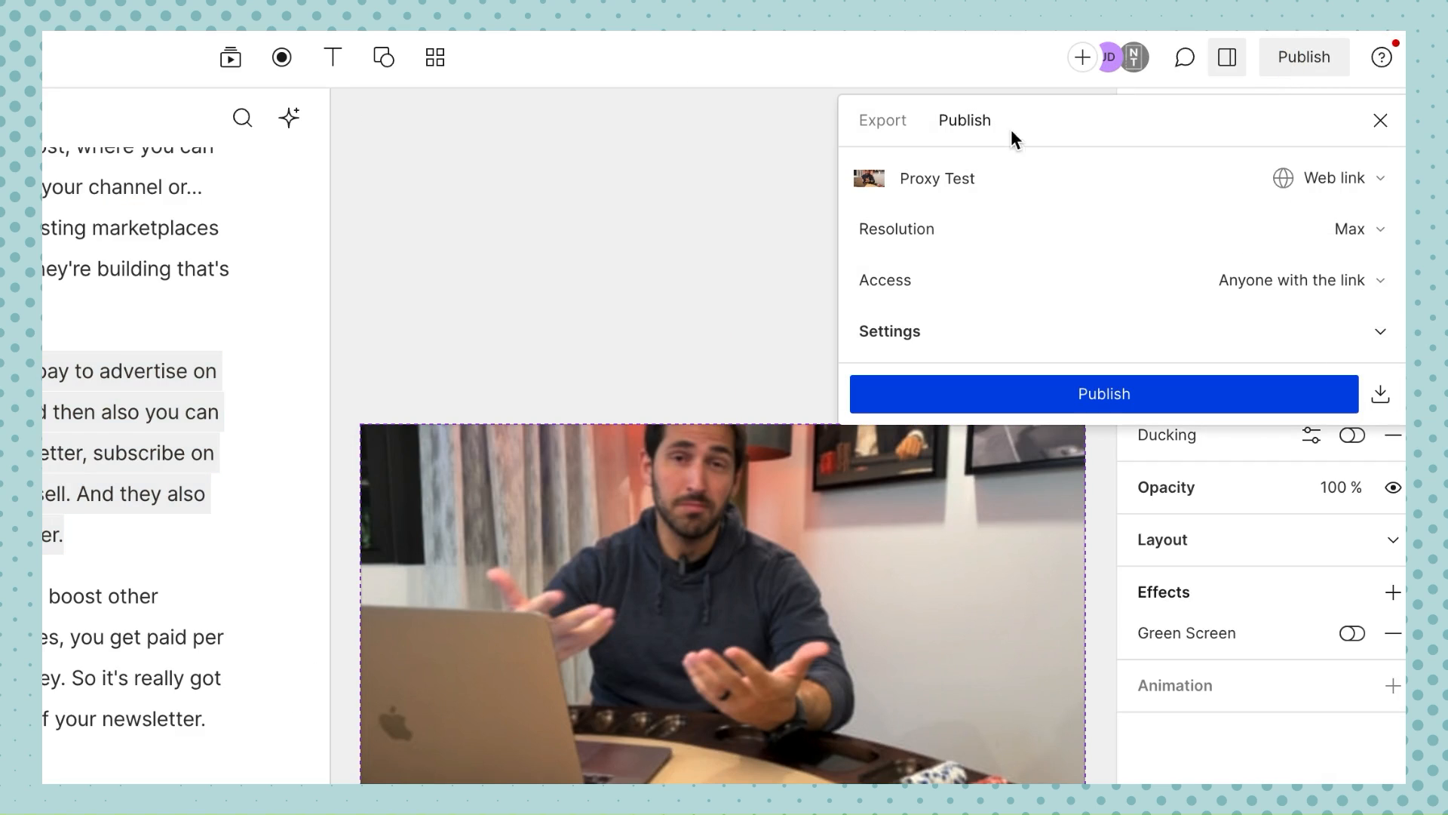
{"action": "left_click", "coordinate": [897, 123]}
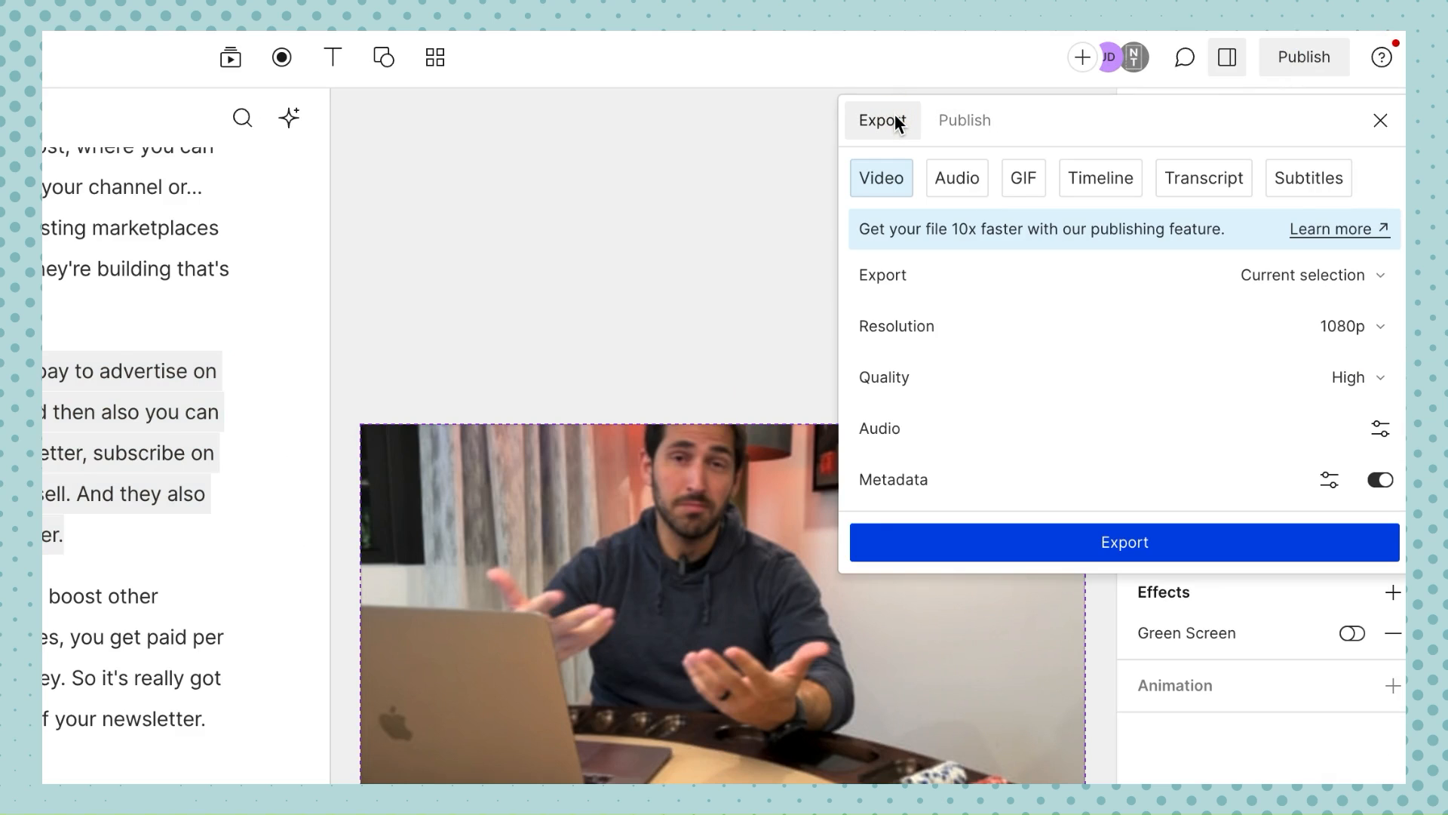
{"action": "left_click", "coordinate": [1074, 188]}
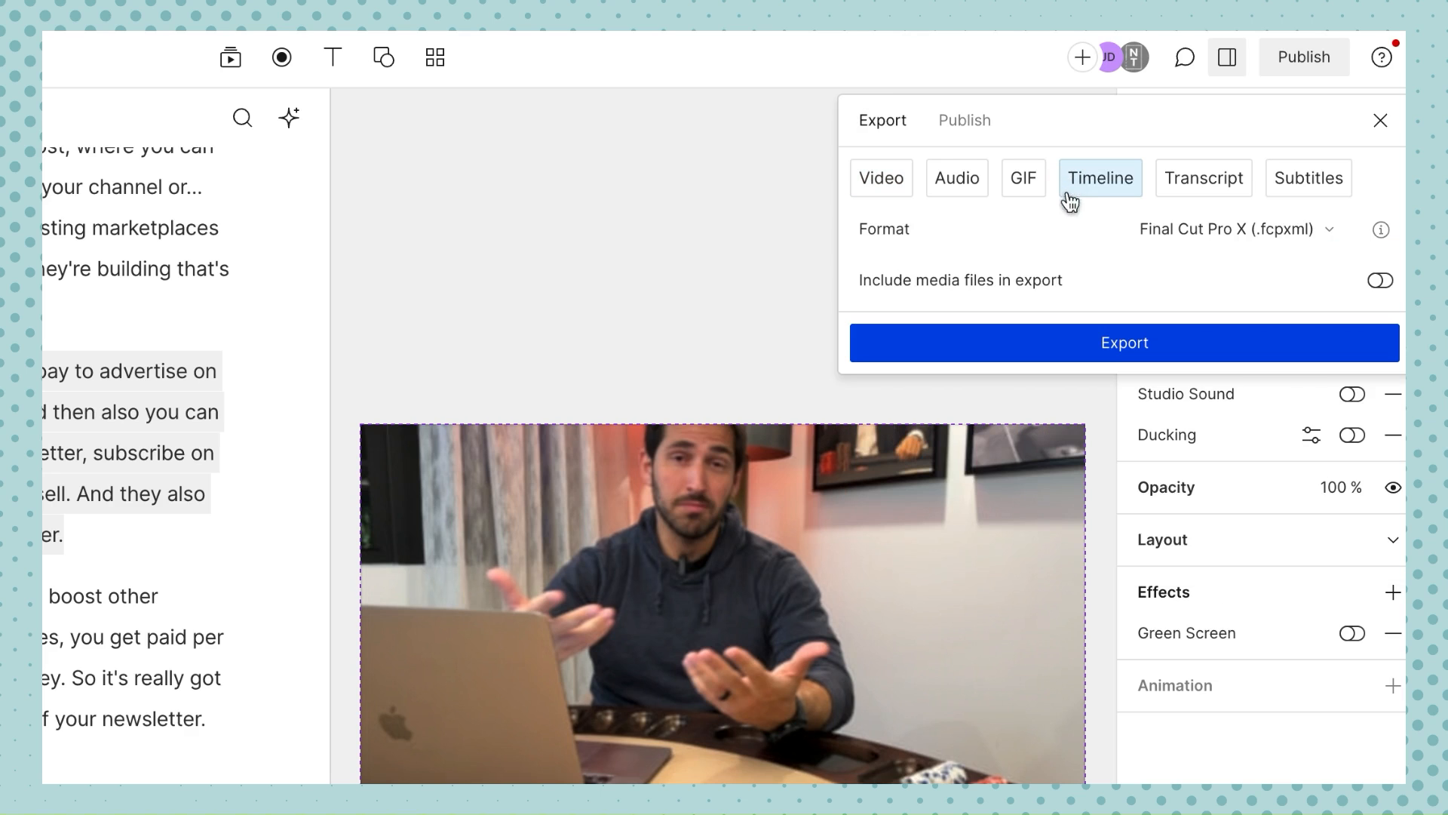
{"action": "left_click", "coordinate": [1162, 233]}
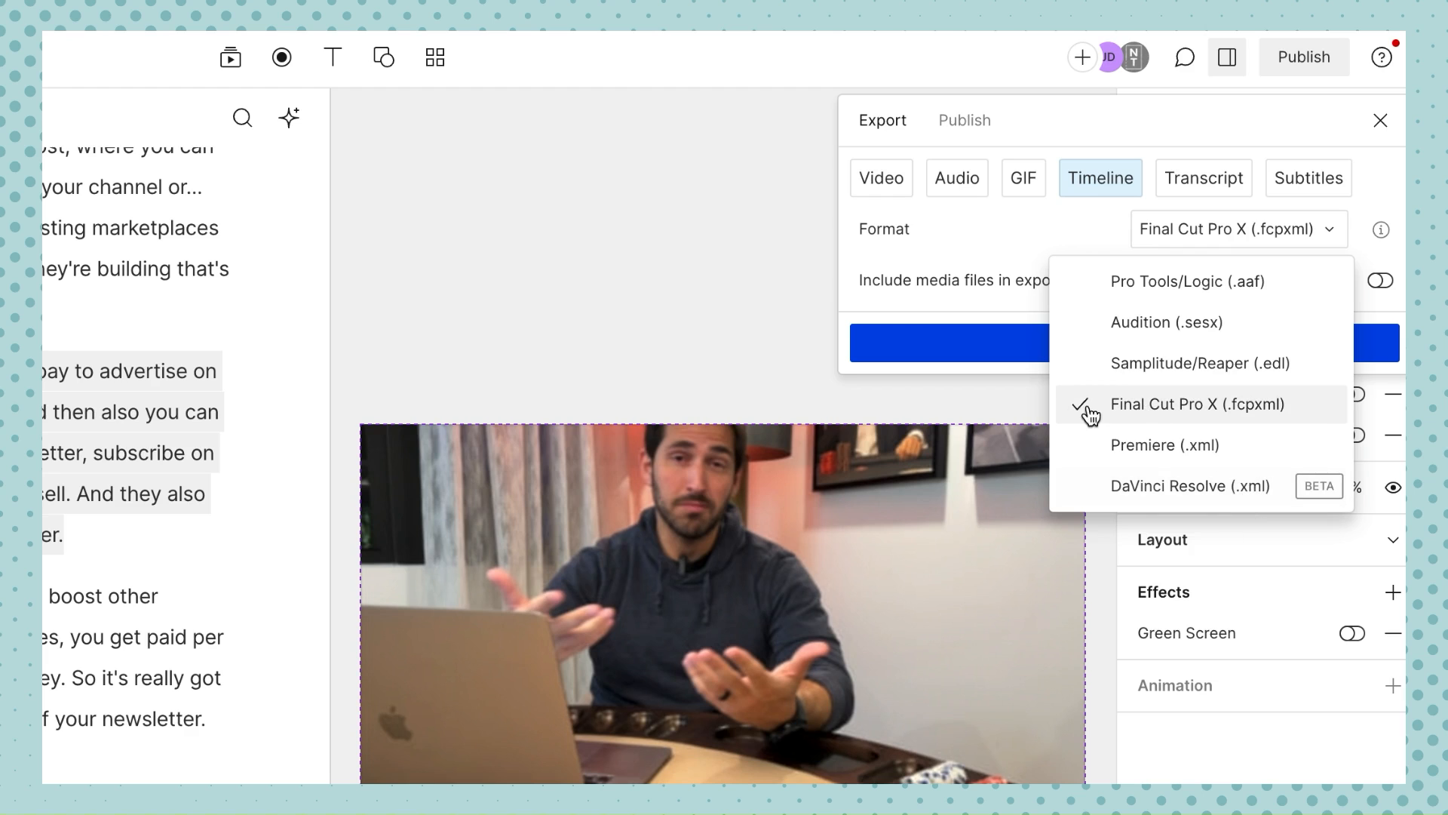
{"action": "left_click", "coordinate": [985, 233]}
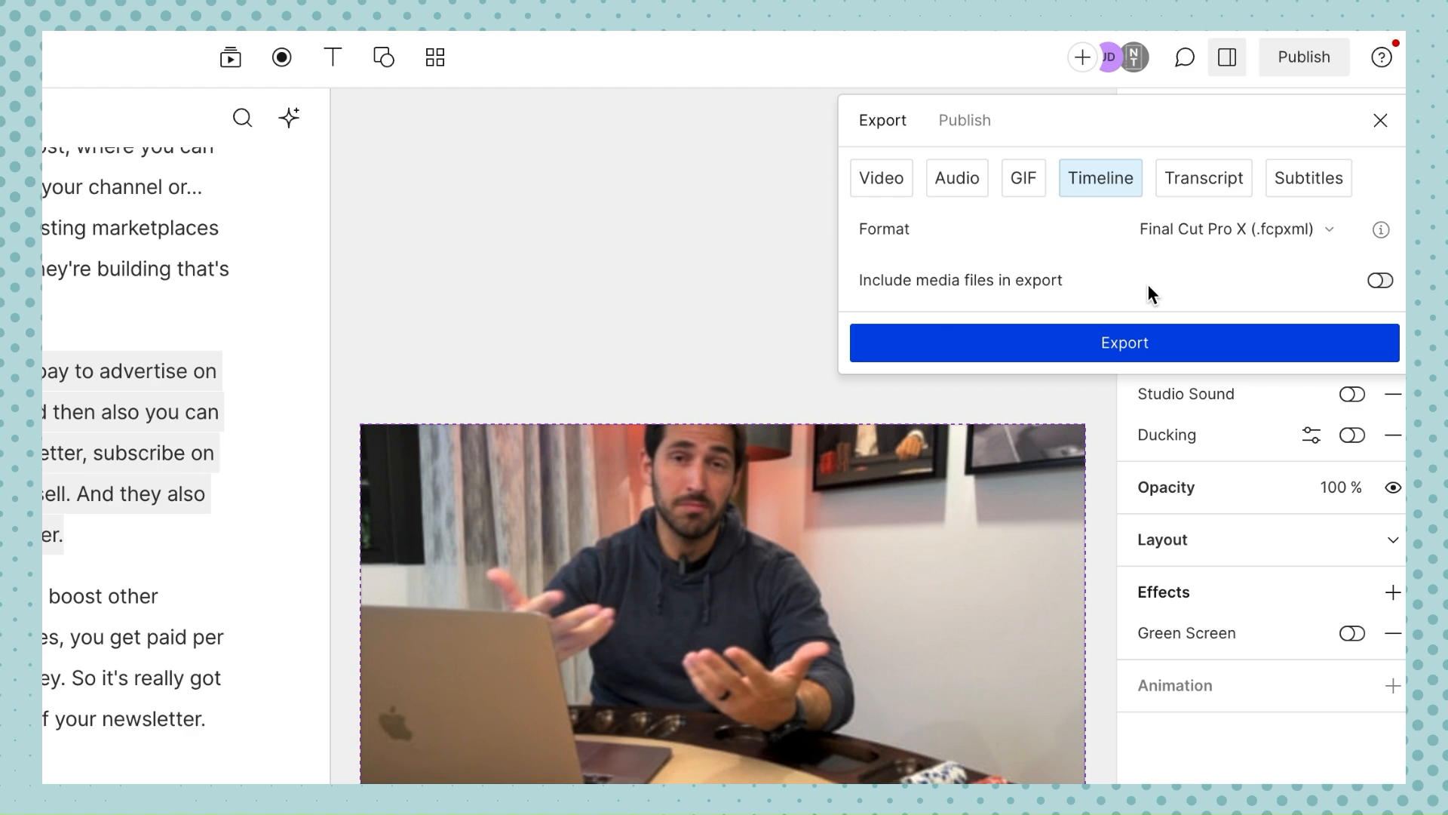
{"action": "left_click", "coordinate": [1161, 347]}
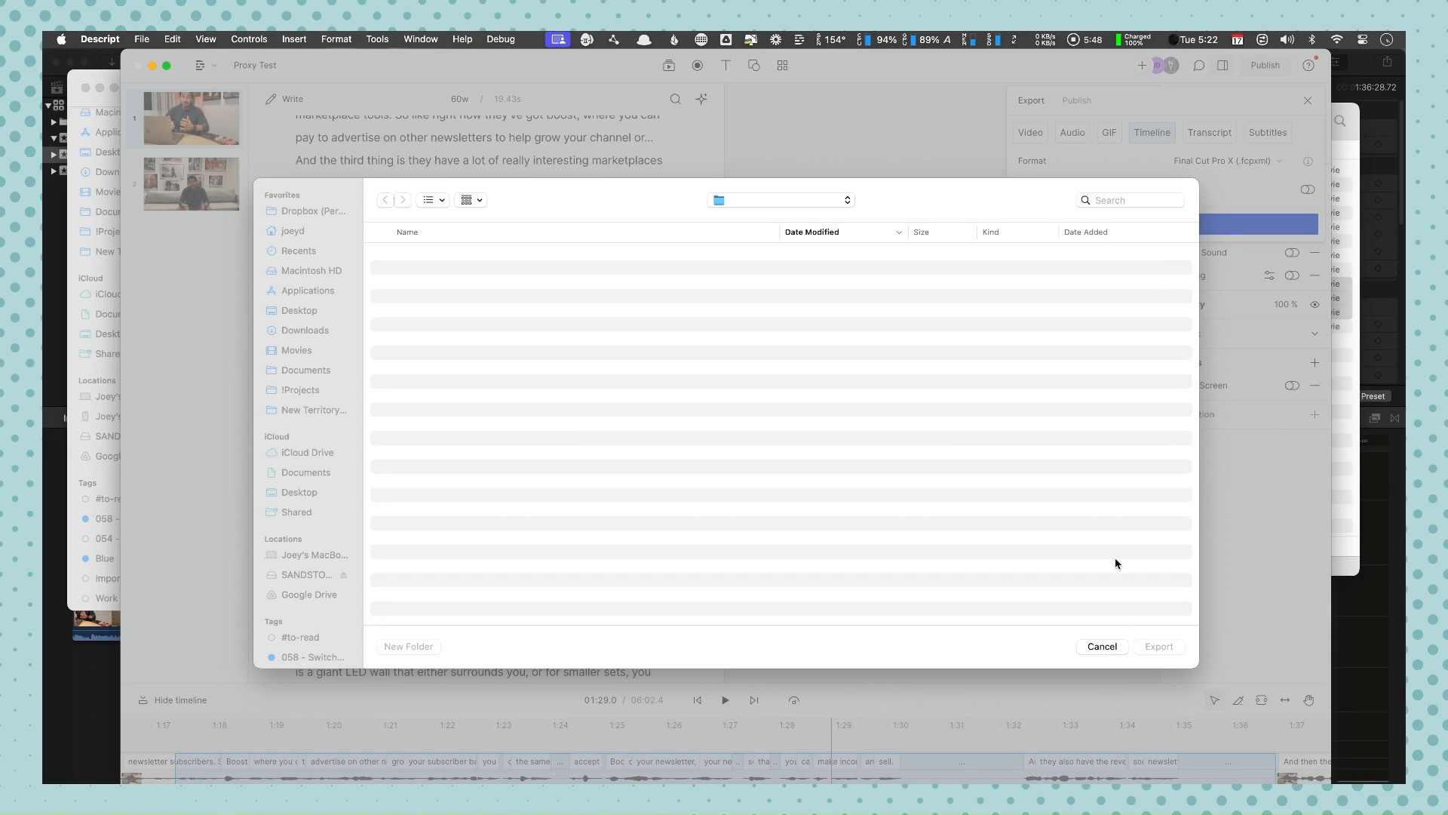
{"action": "left_click", "coordinate": [1102, 646]}
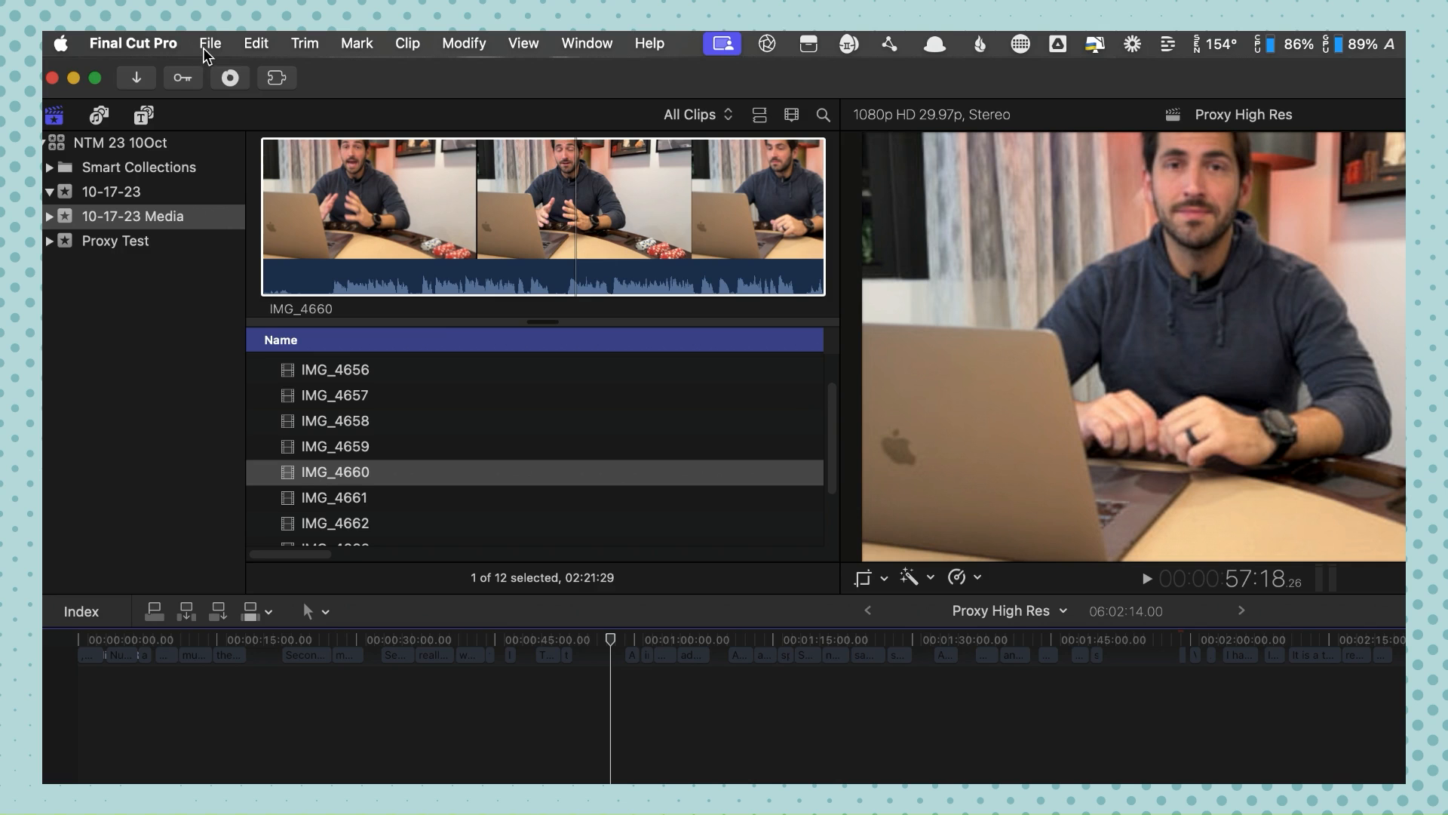
Switch to Final Cut Pro and look through the import options for the one that brings in XML.
{"action": "left_click", "coordinate": [205, 43]}
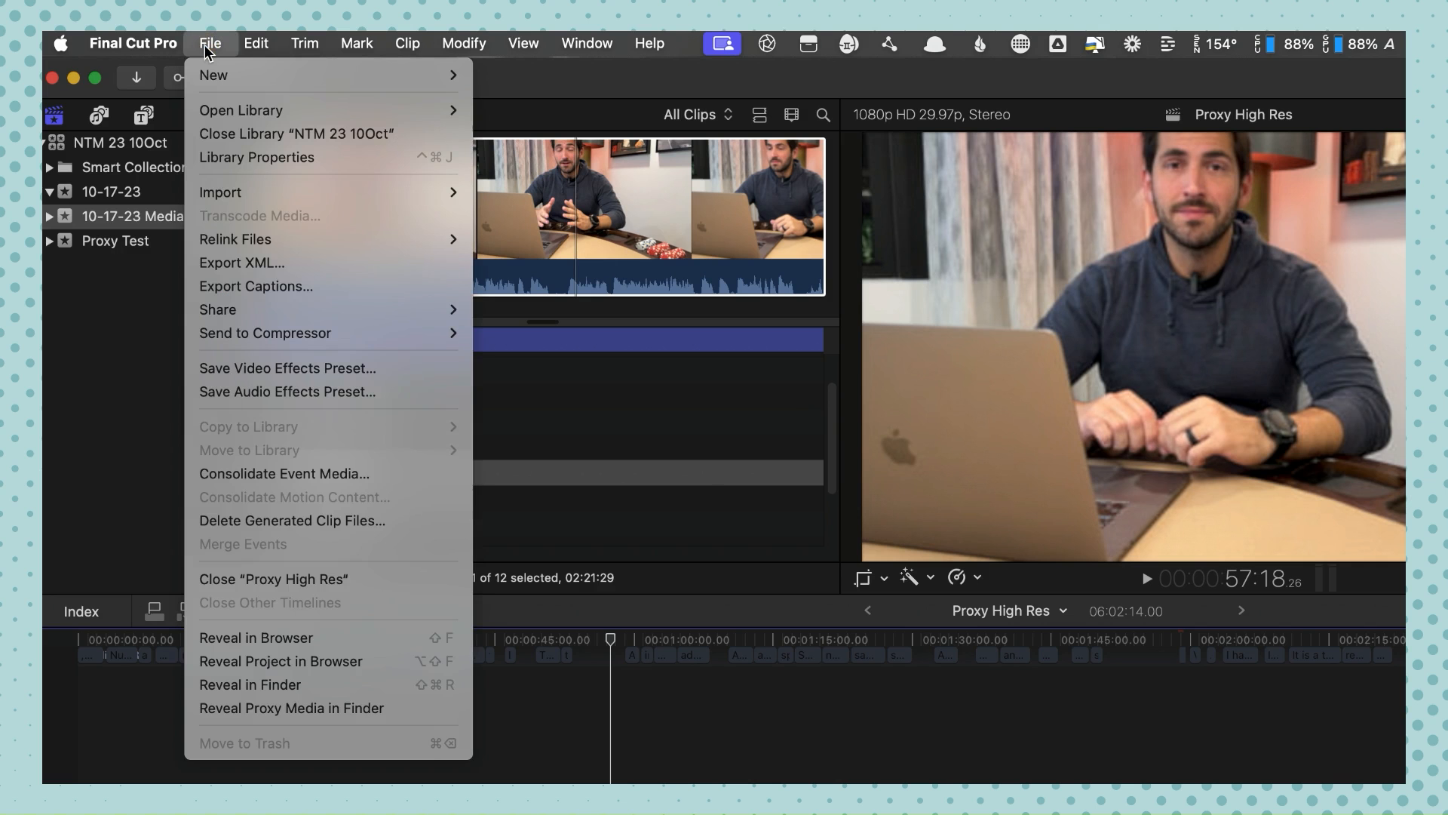
{"action": "mouse_move", "coordinate": [327, 189]}
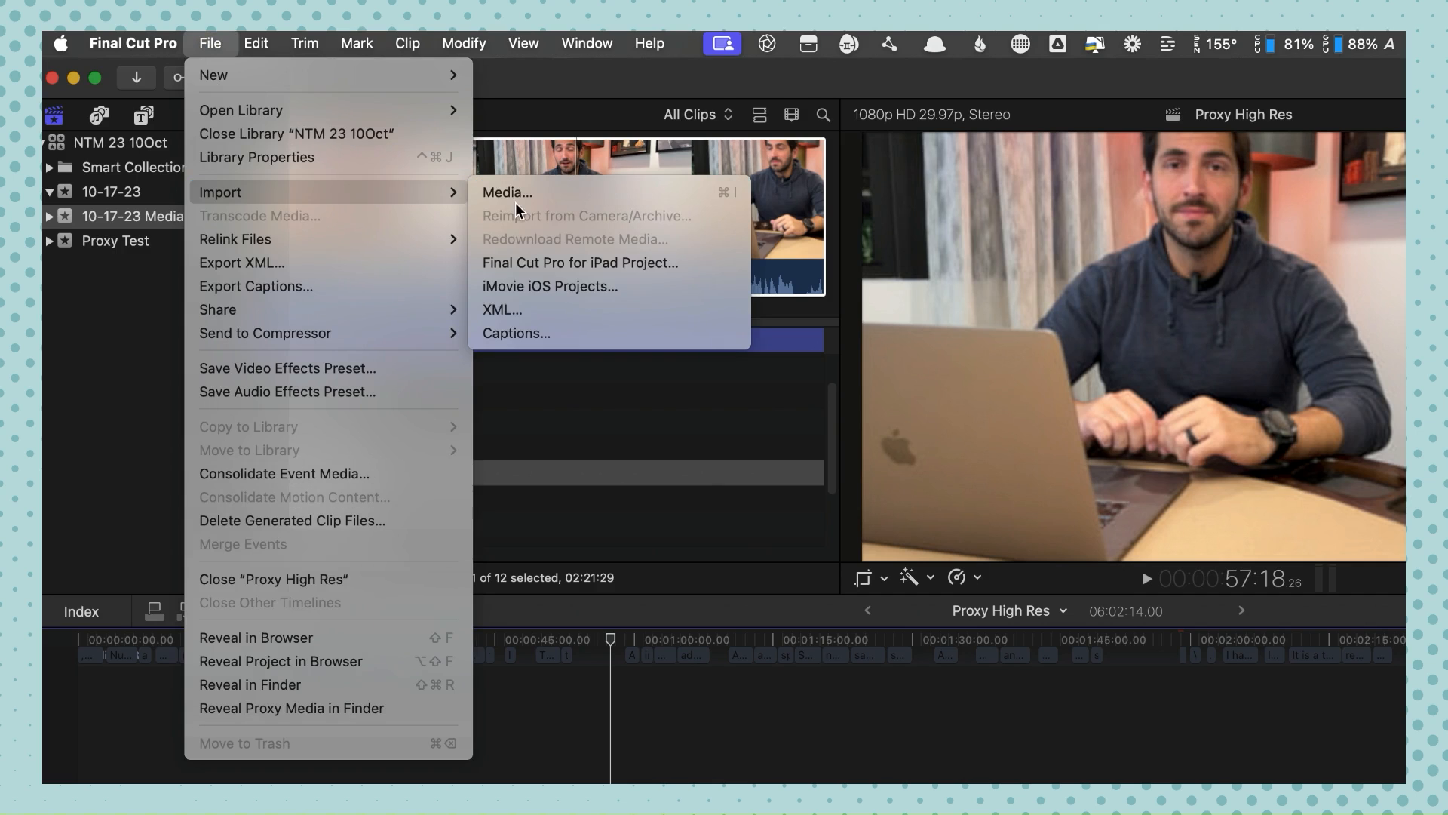
{"action": "key", "text": "Escape"}
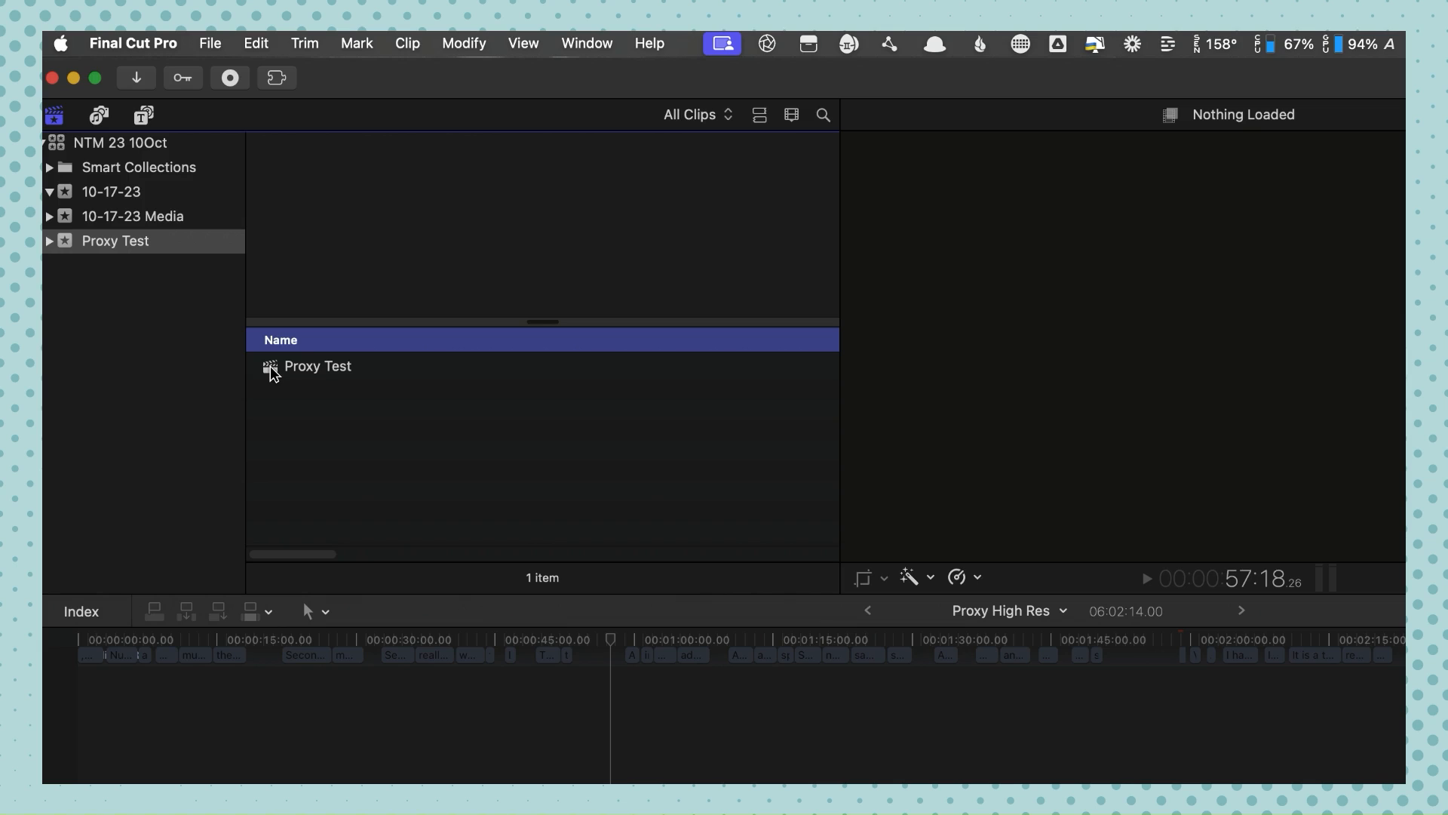
Select the Proxy Test project in the browser and open the relinking of its clips to original media files.
{"action": "right_click", "coordinate": [271, 368]}
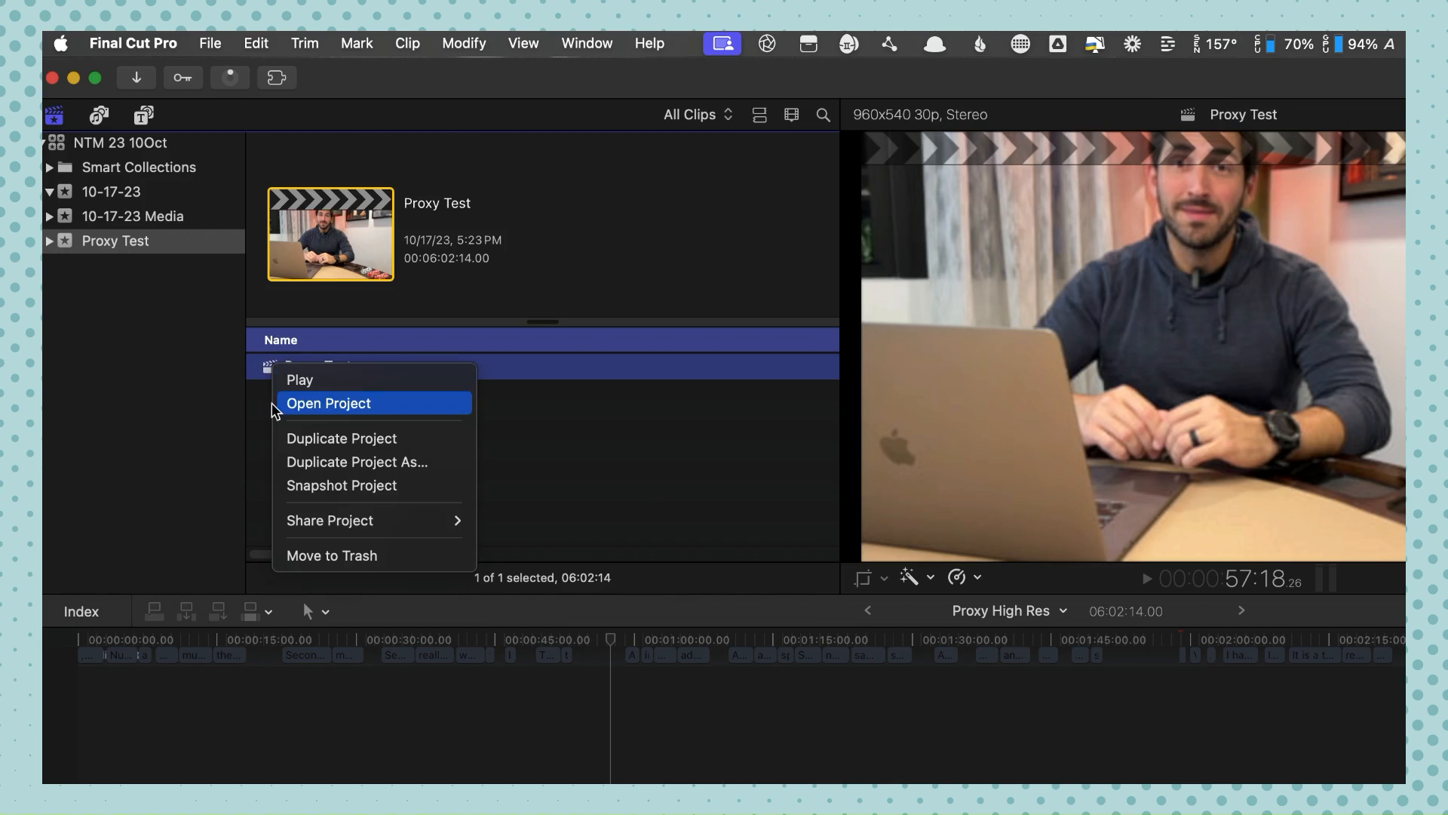
{"action": "left_click", "coordinate": [262, 415]}
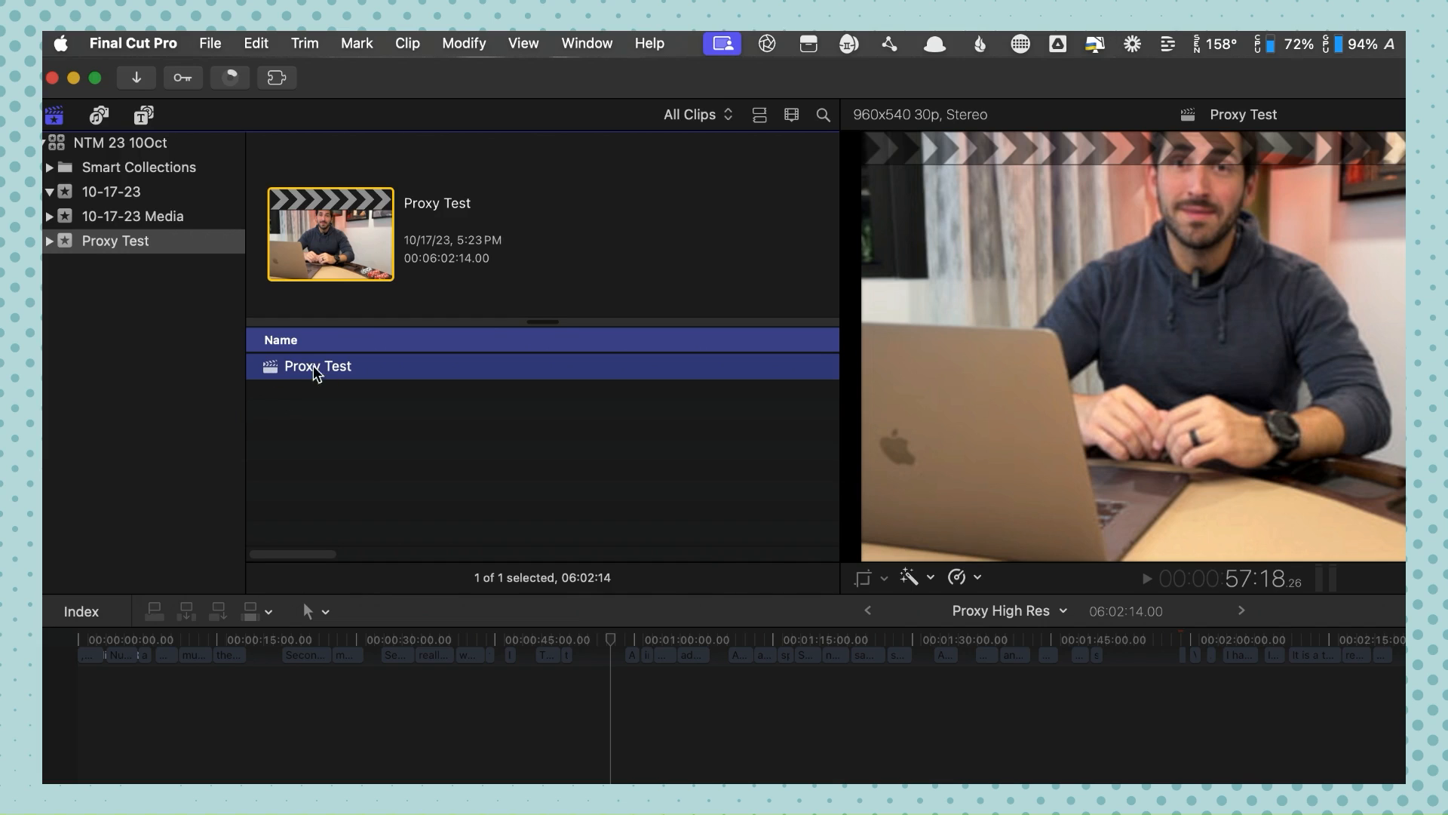
{"action": "left_click", "coordinate": [205, 44]}
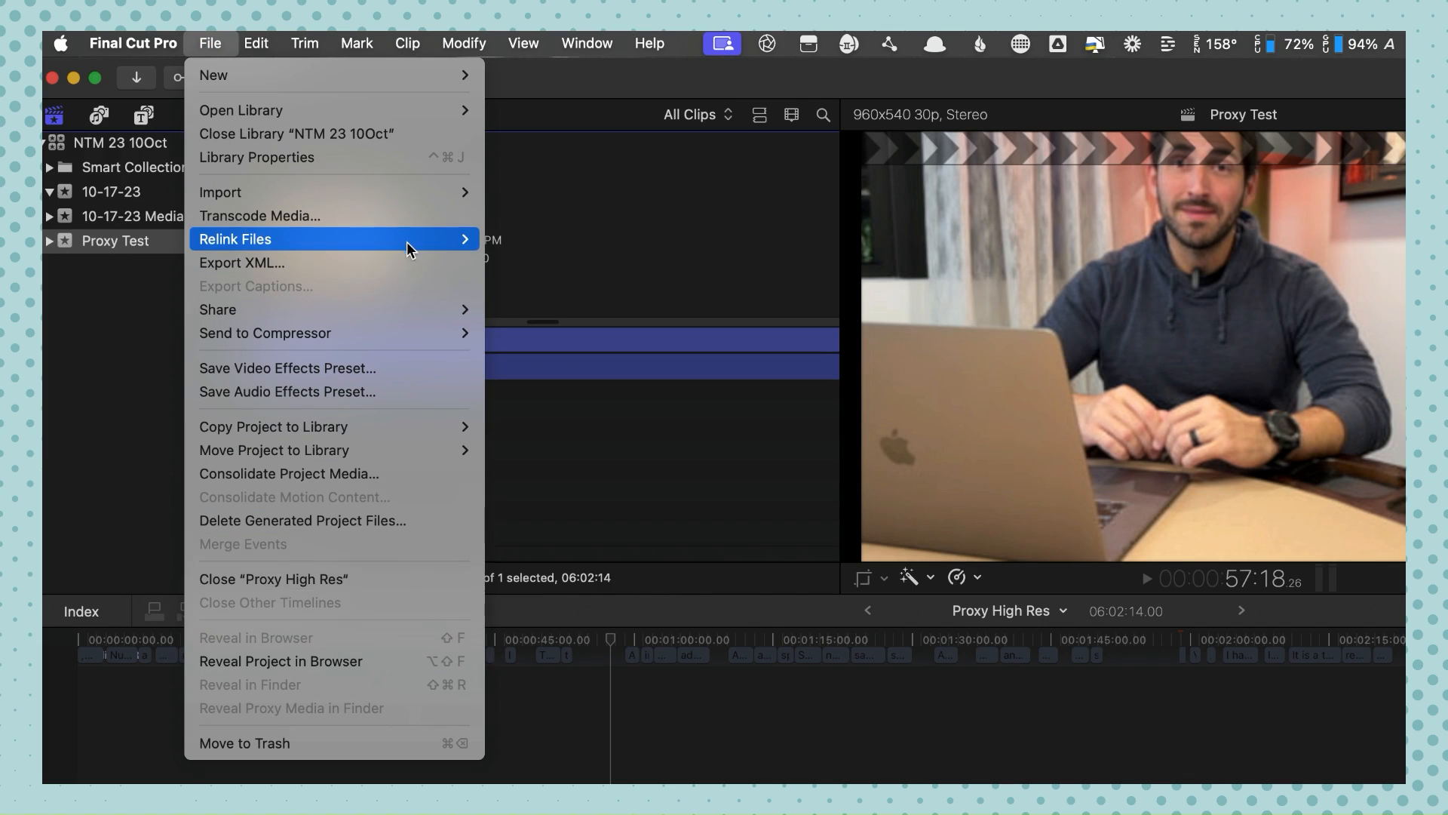
{"action": "mouse_move", "coordinate": [416, 239]}
{"action": "left_click", "coordinate": [502, 237]}
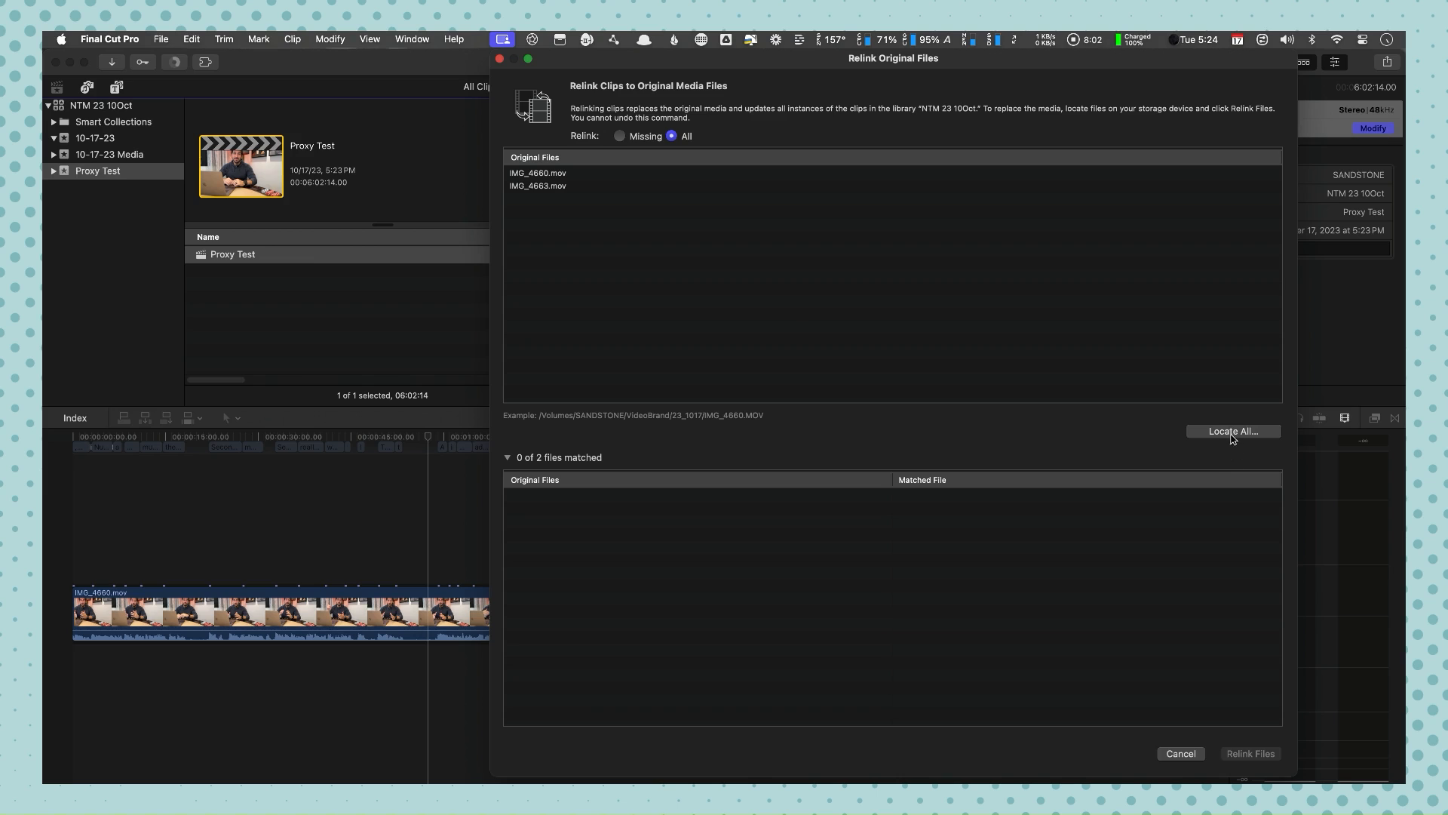
Locate the originals of IMG_4660 and IMG_4663 in the 23_1017 folder and relink both files.
{"action": "left_click", "coordinate": [1231, 431]}
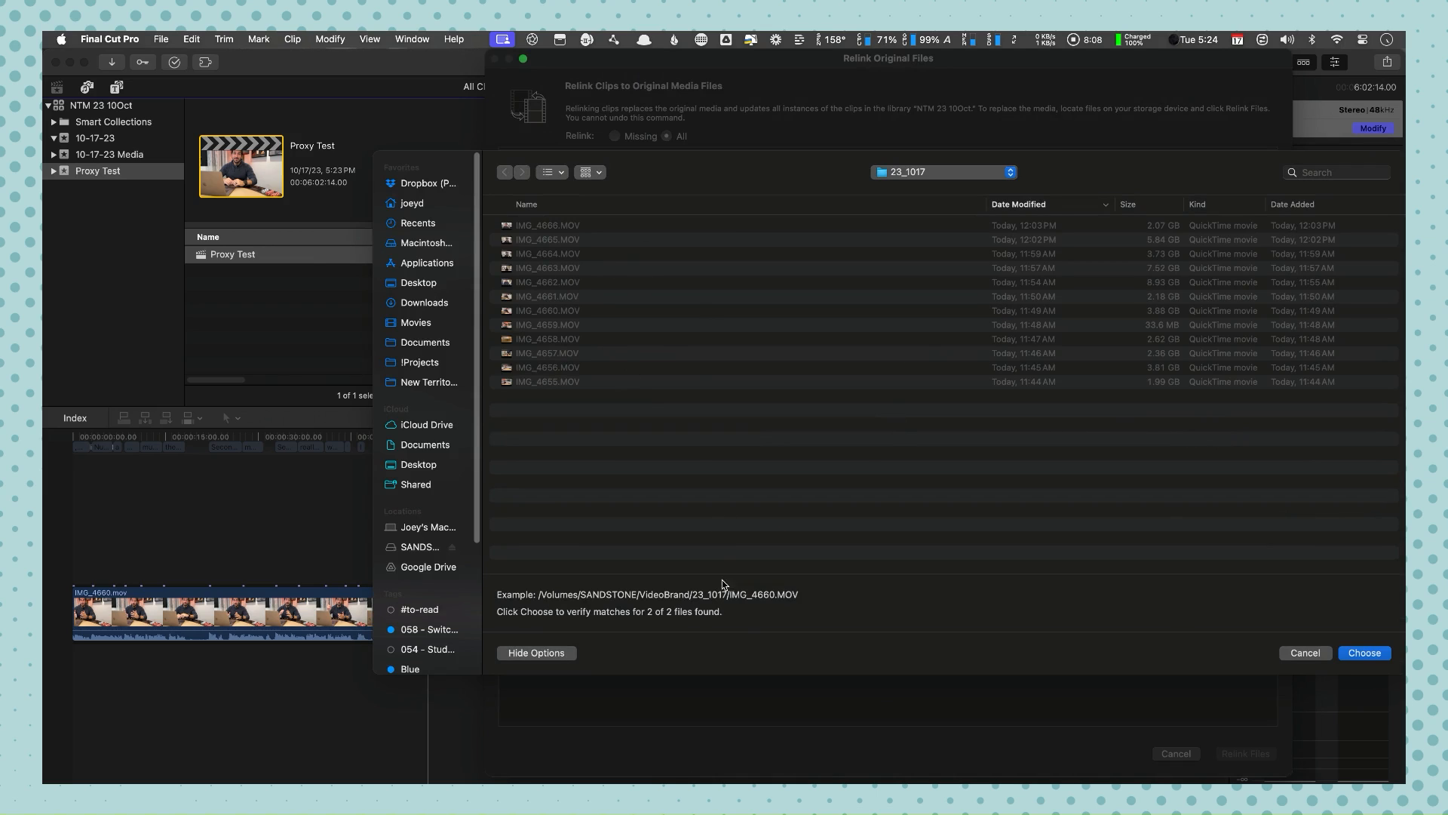
{"action": "left_click", "coordinate": [1352, 656]}
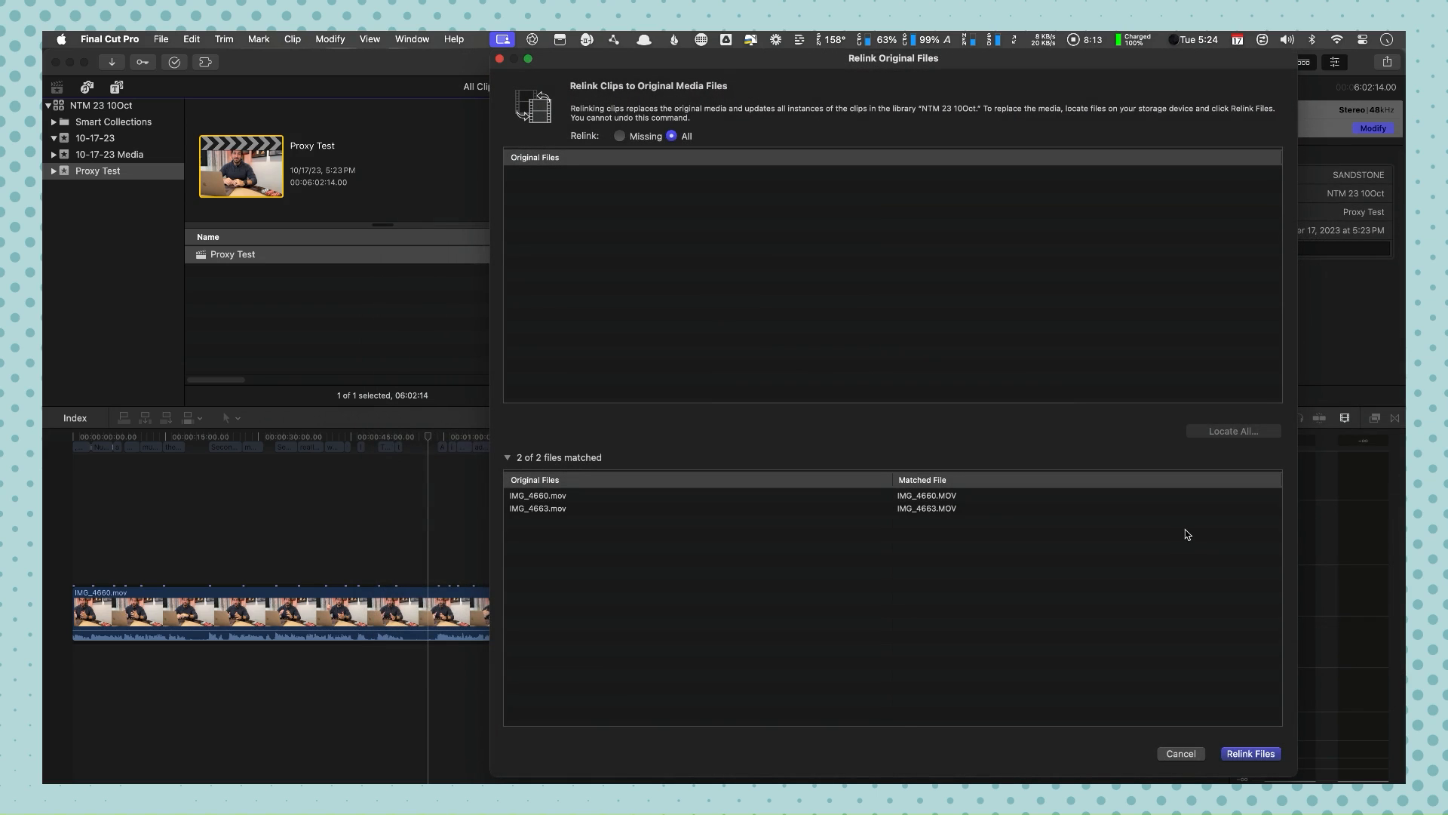
{"action": "left_click", "coordinate": [1242, 754]}
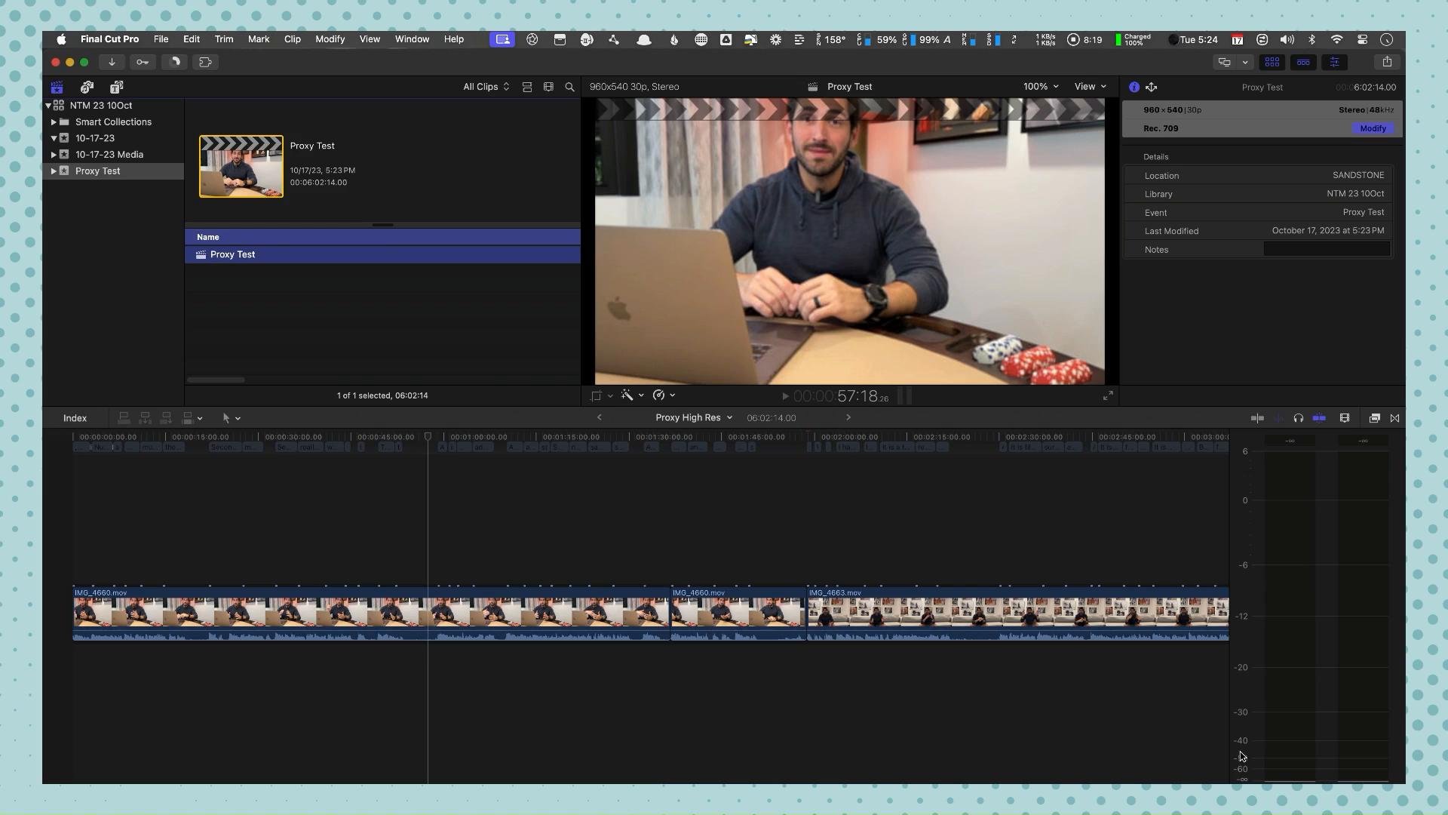
Open the Proxy Test project in the timeline in place of Proxy High Res.
{"action": "left_click", "coordinate": [775, 521]}
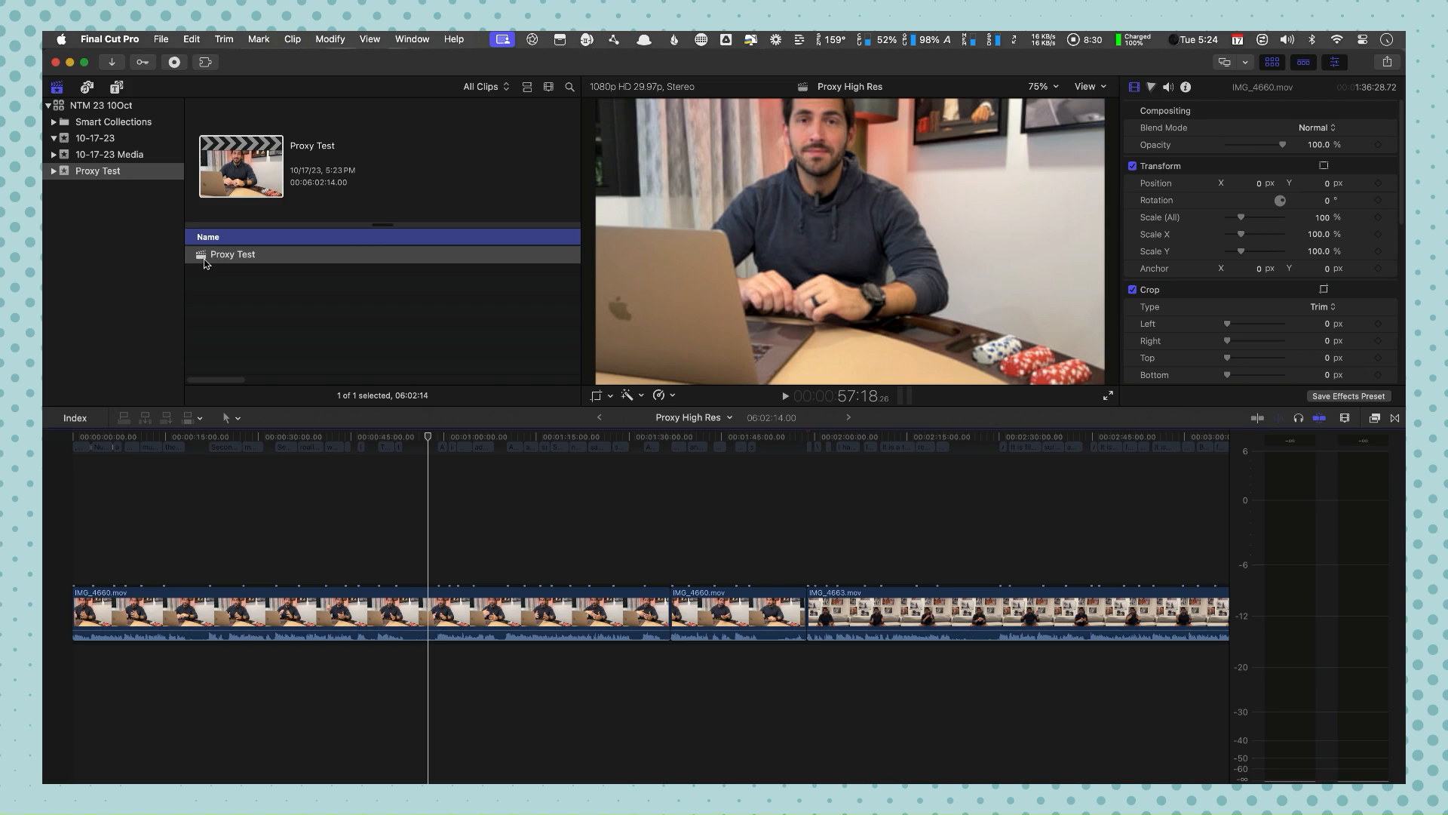
{"action": "left_click", "coordinate": [201, 257]}
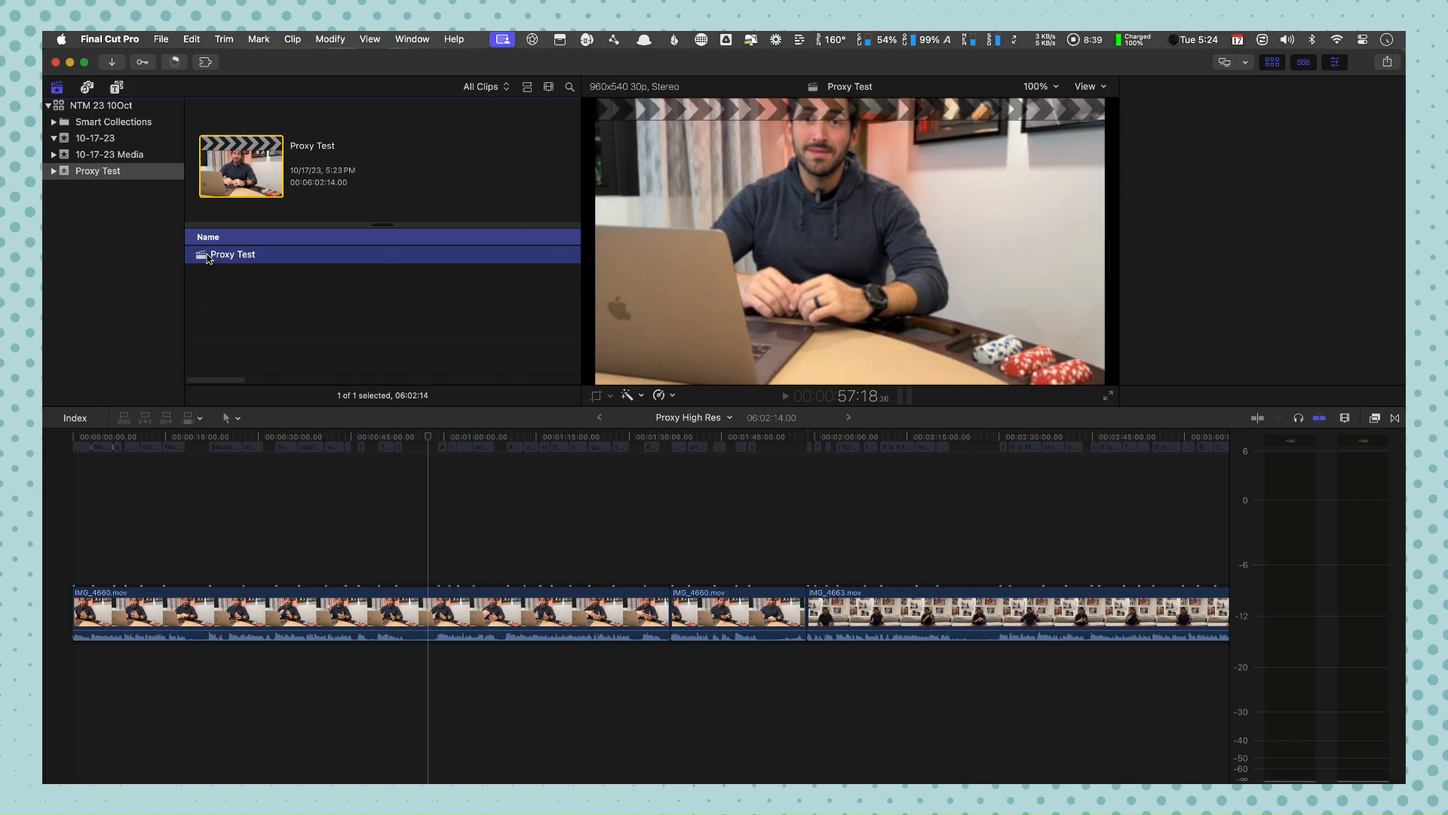
{"action": "left_click", "coordinate": [205, 255]}
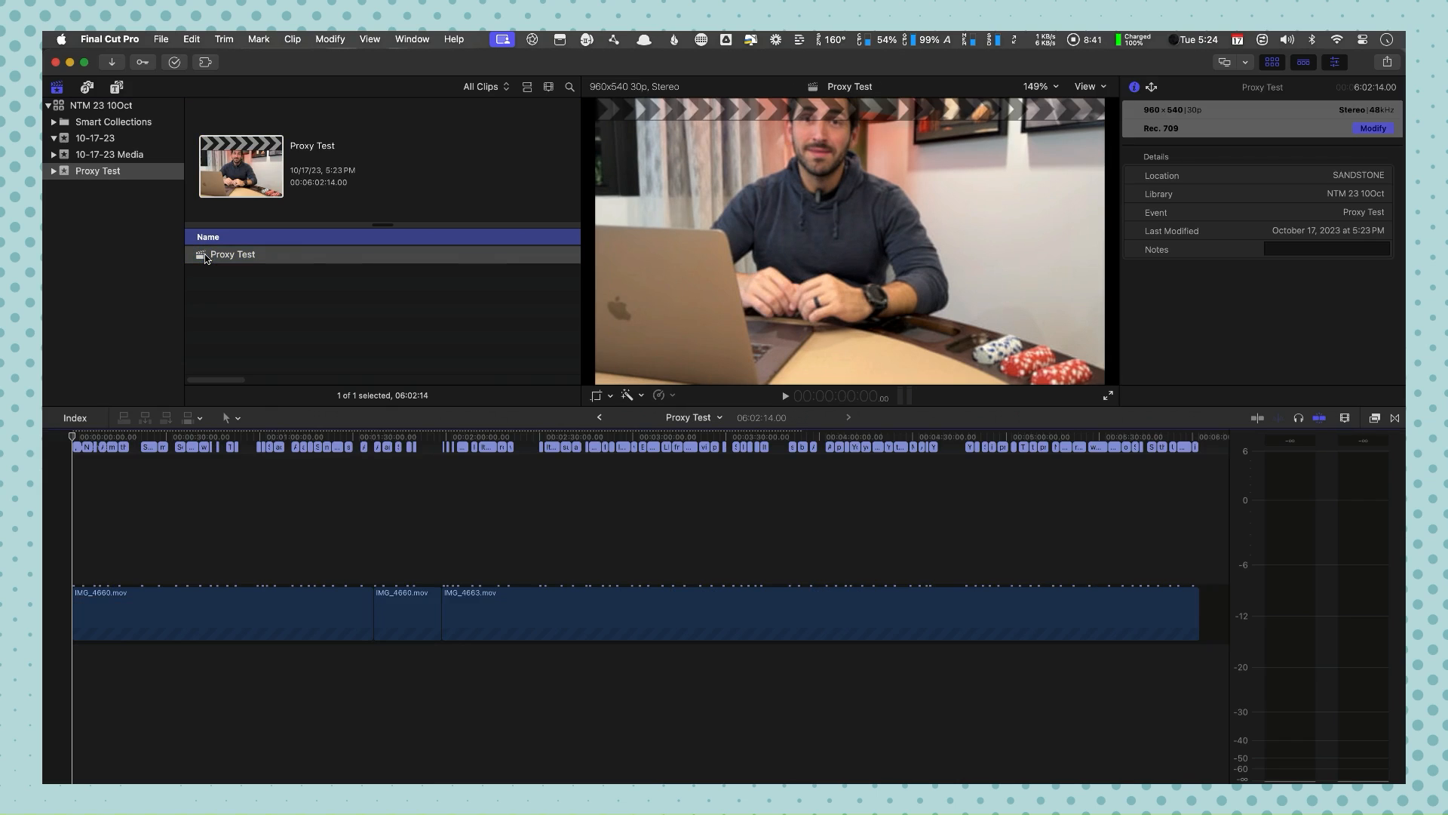
Check the relinked footage and captions at several points along the Proxy Test timeline.
{"action": "left_click", "coordinate": [209, 501]}
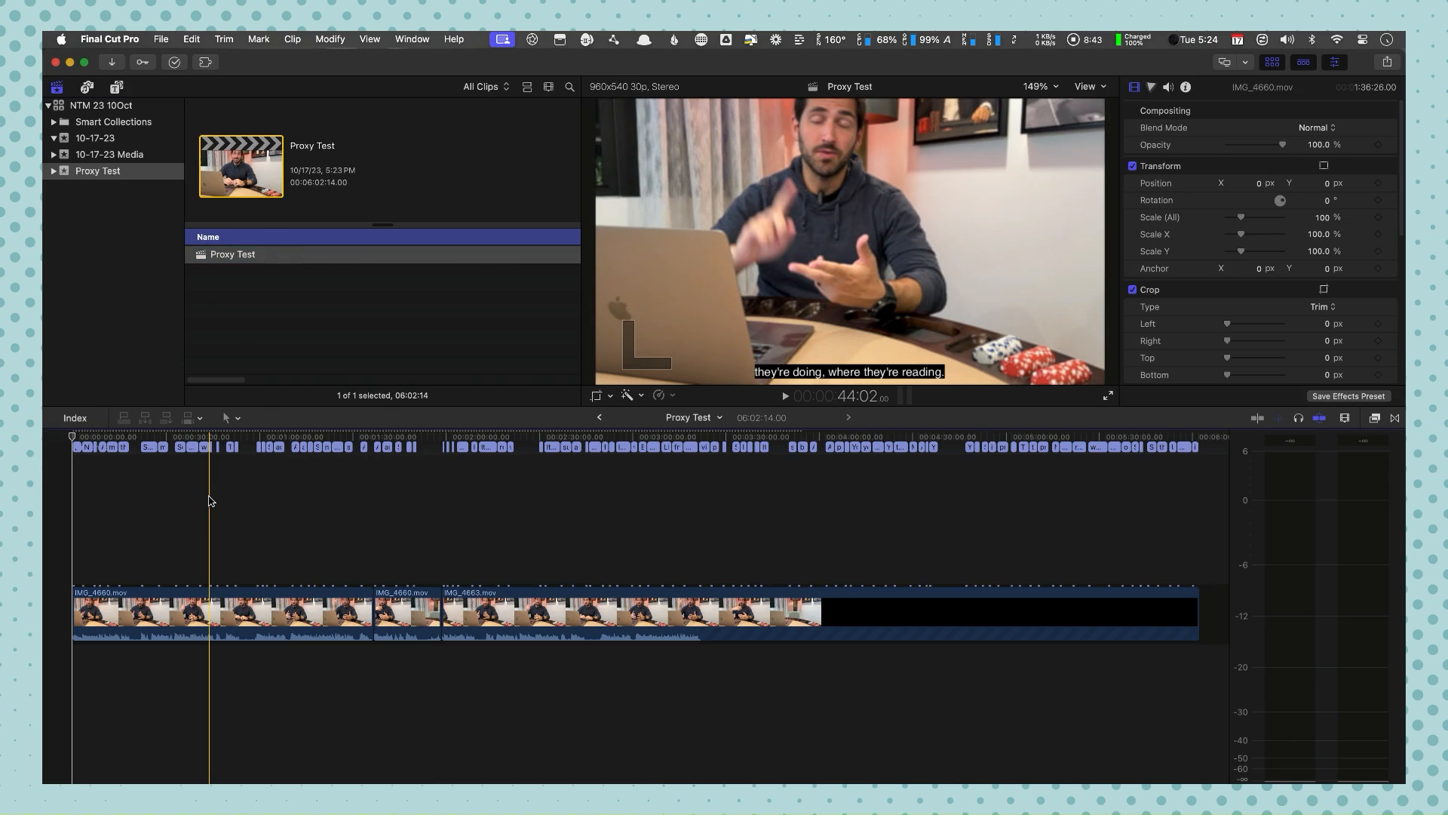
{"action": "left_click", "coordinate": [381, 534]}
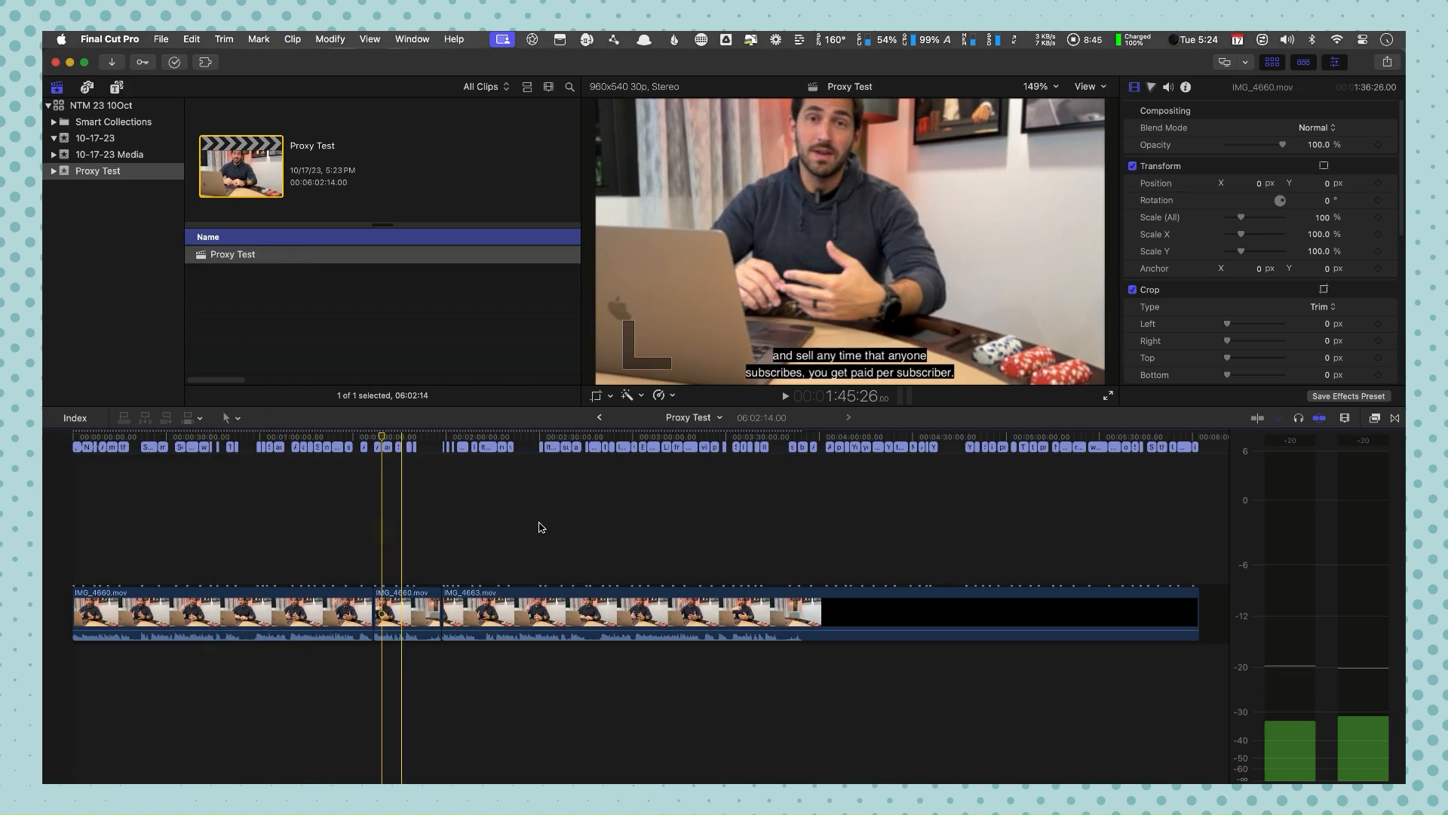
{"action": "left_click", "coordinate": [672, 527]}
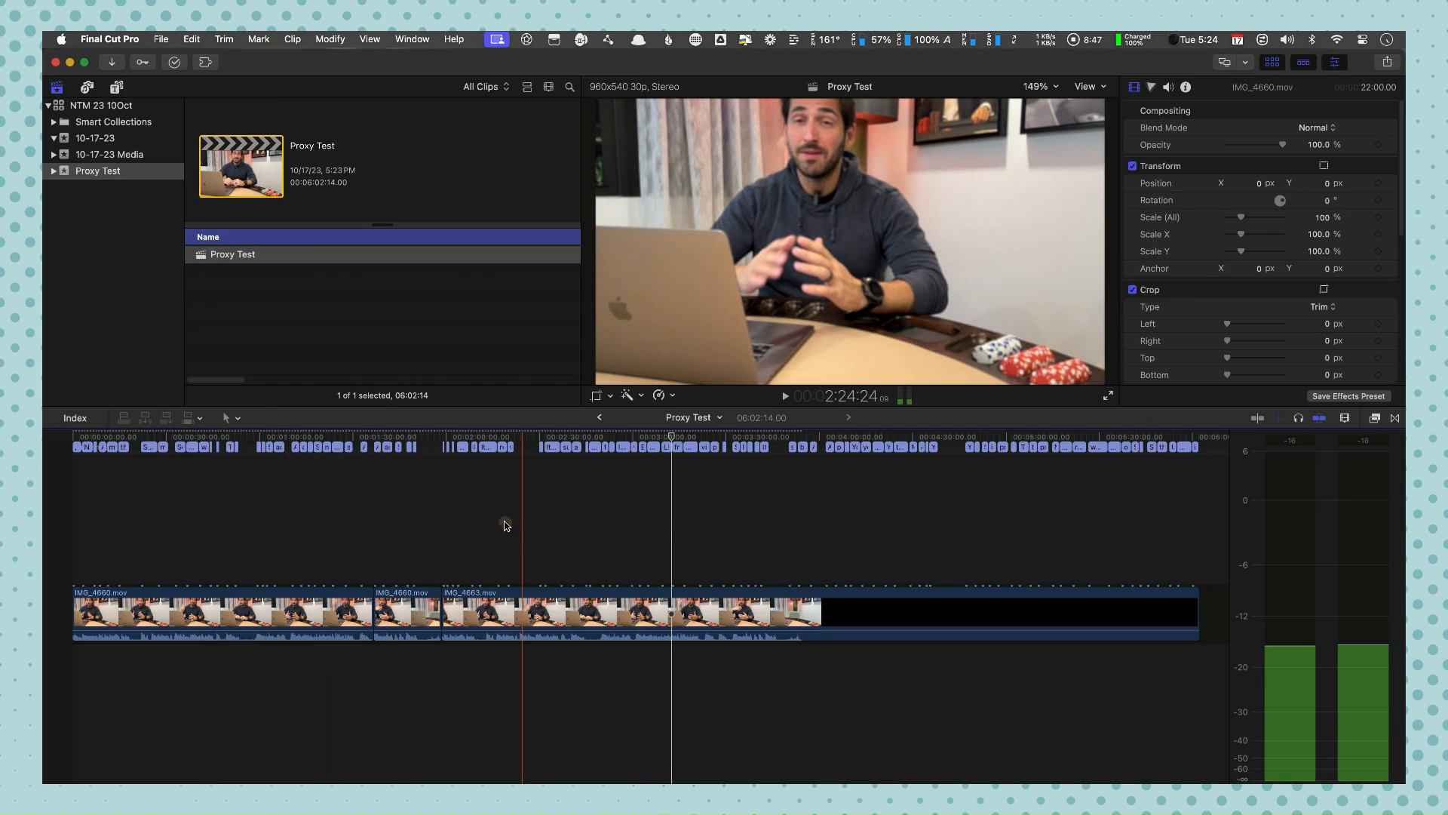
{"action": "left_click", "coordinate": [481, 438]}
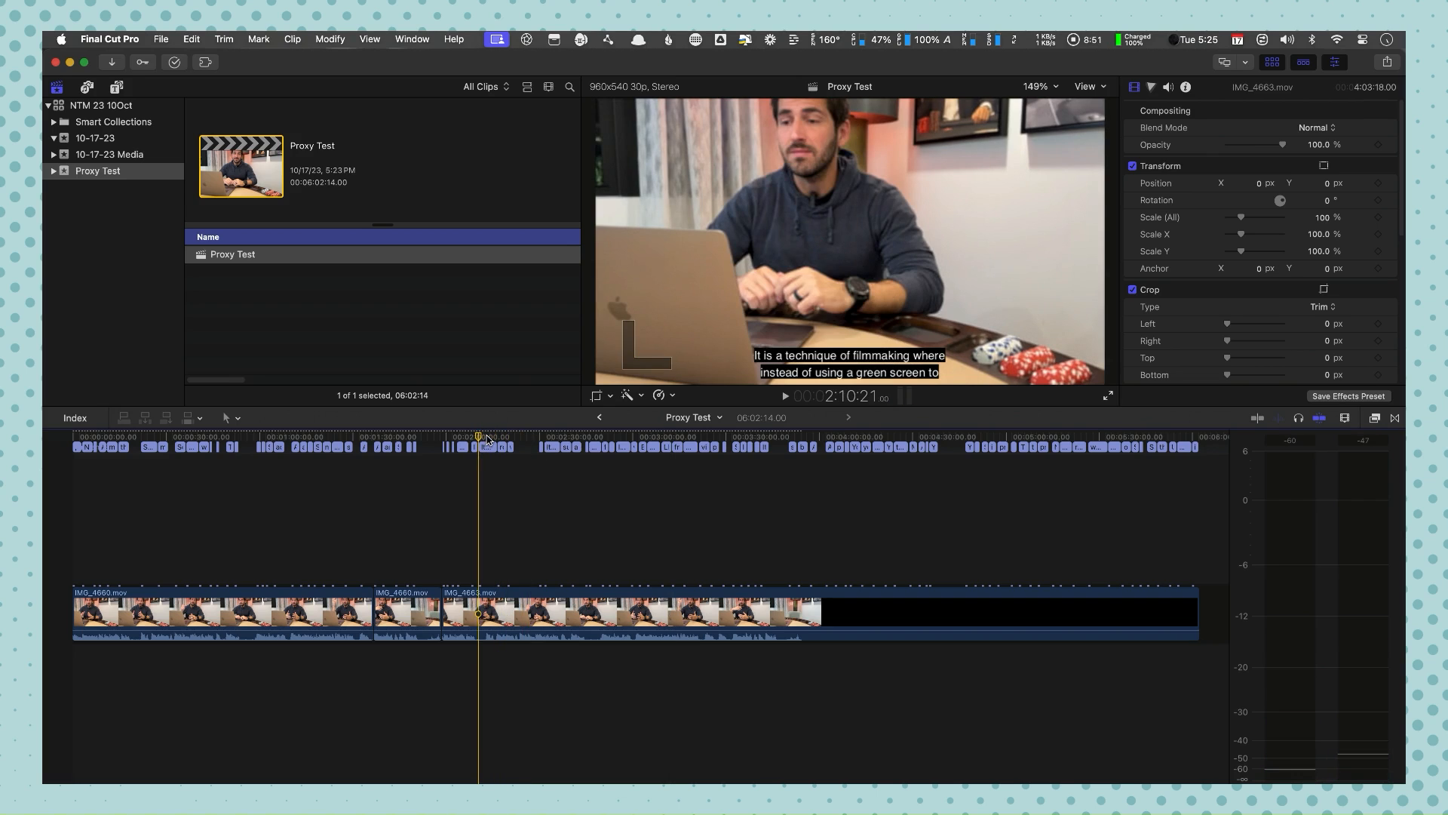
{"action": "left_click", "coordinate": [478, 515]}
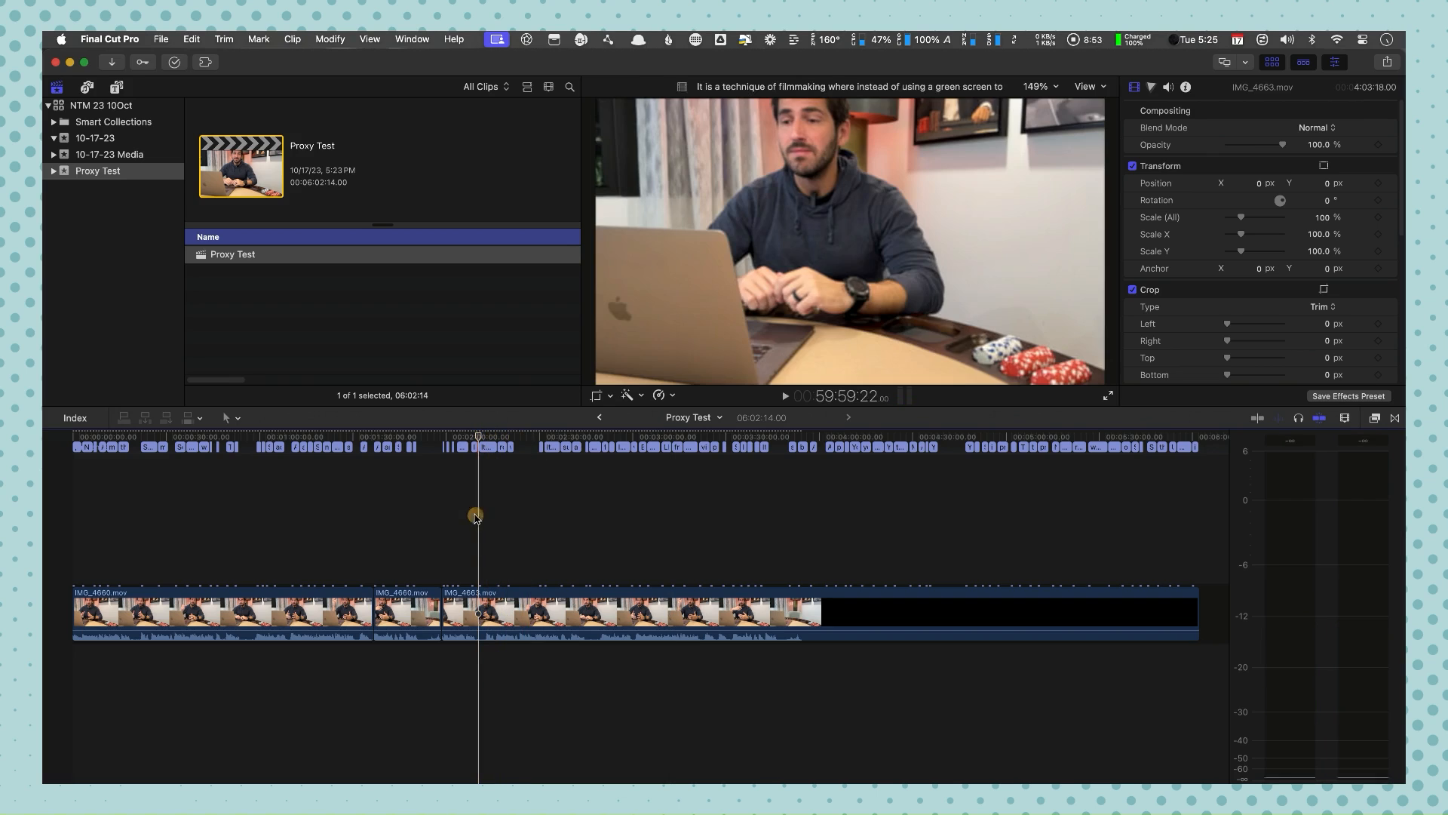
Create a 1080p HD project named New Project in the Proxy Test event, at 1920x1080 and 29.97p.
{"action": "left_click", "coordinate": [222, 321]}
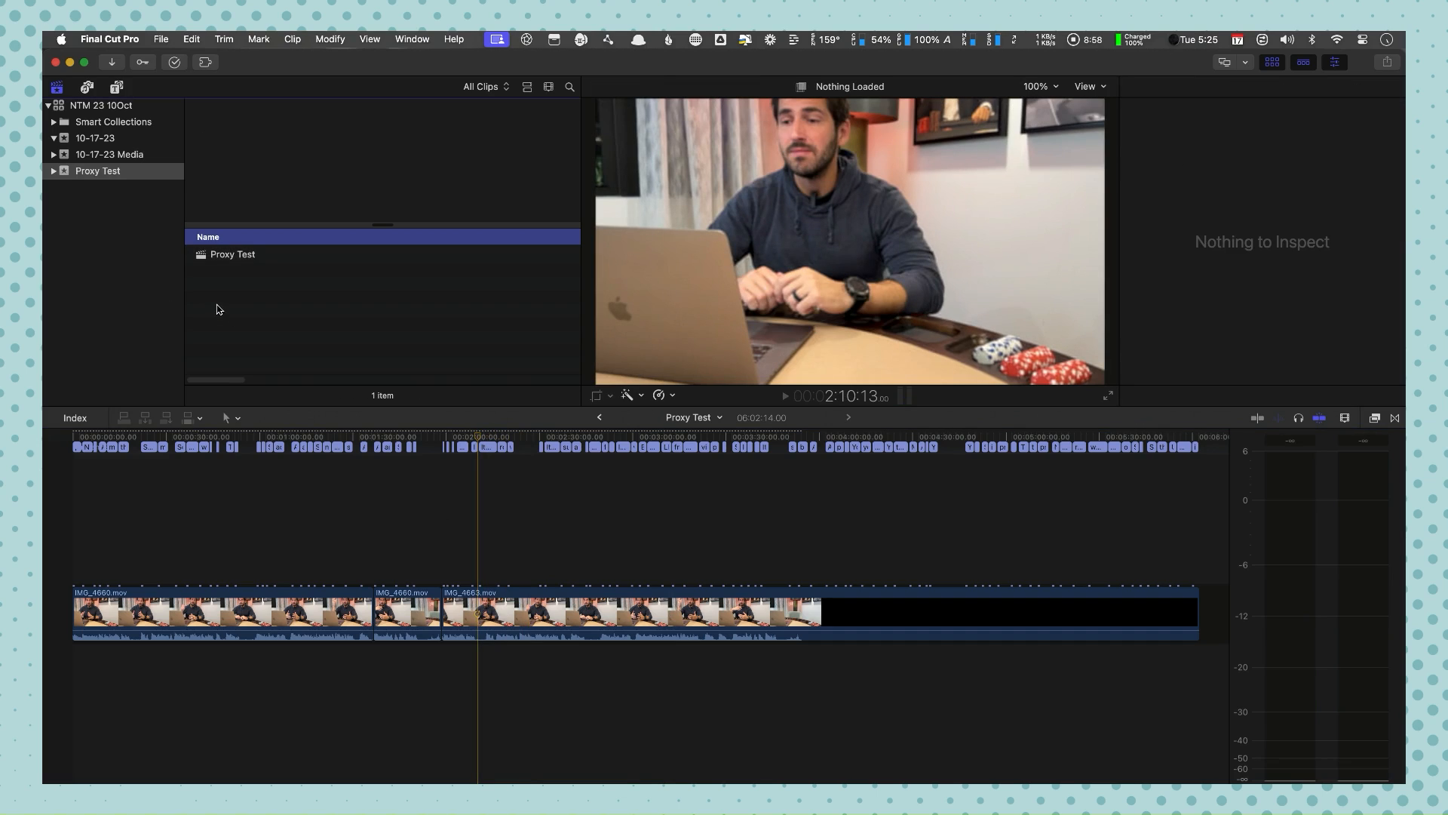
{"action": "key", "text": "super+n"}
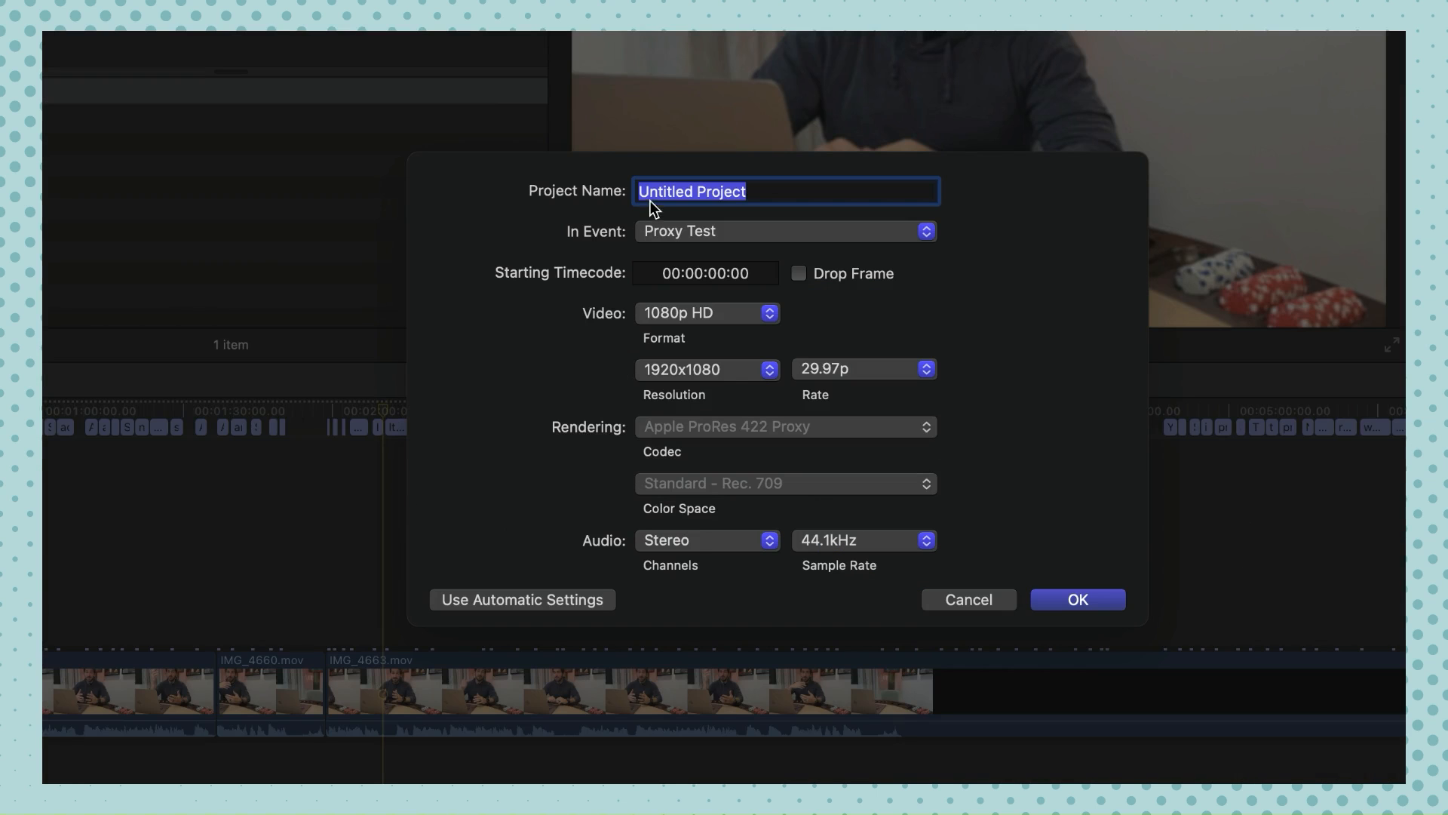
{"action": "type", "text": "New Project"}
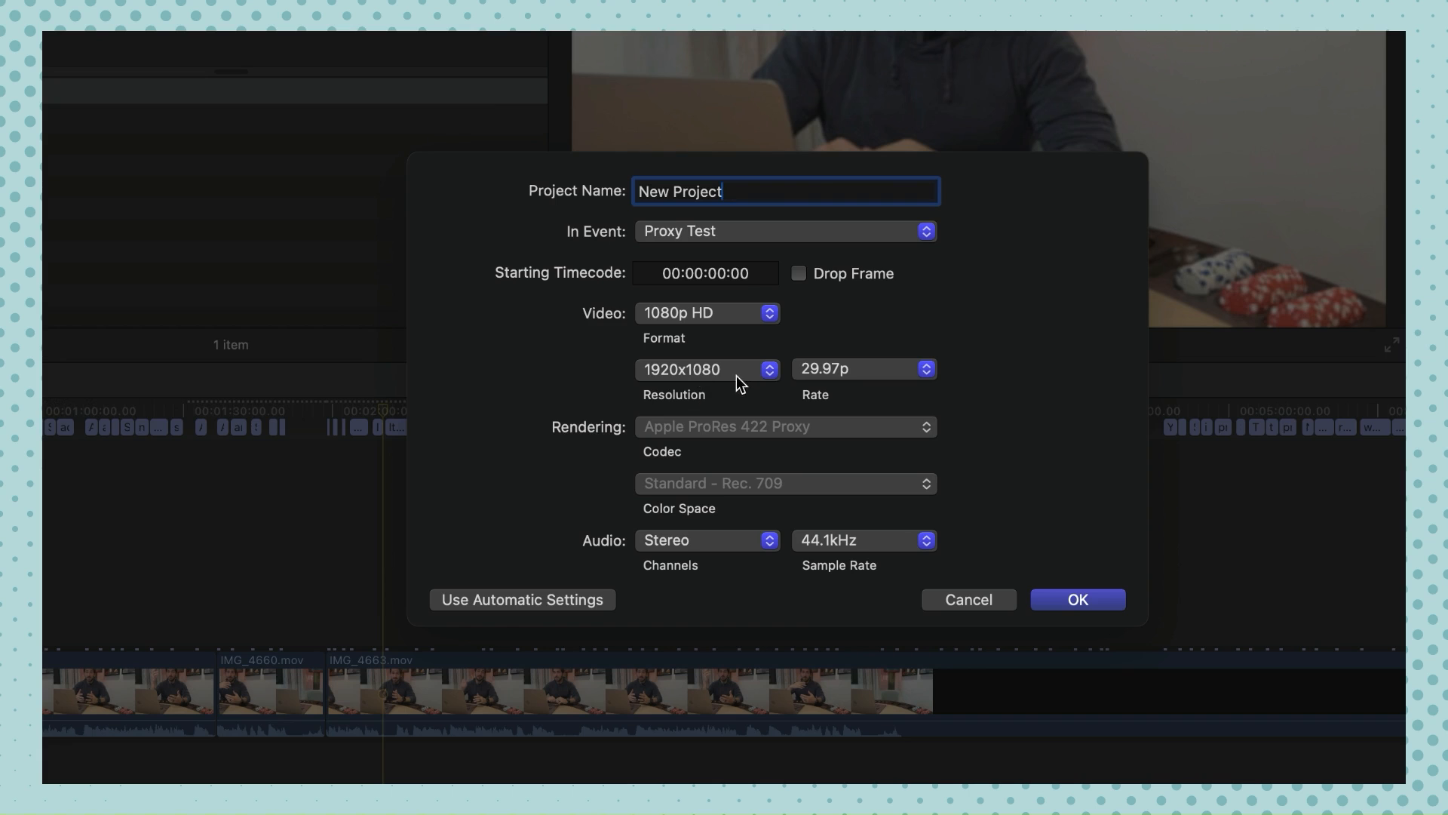
{"action": "left_click", "coordinate": [1073, 599]}
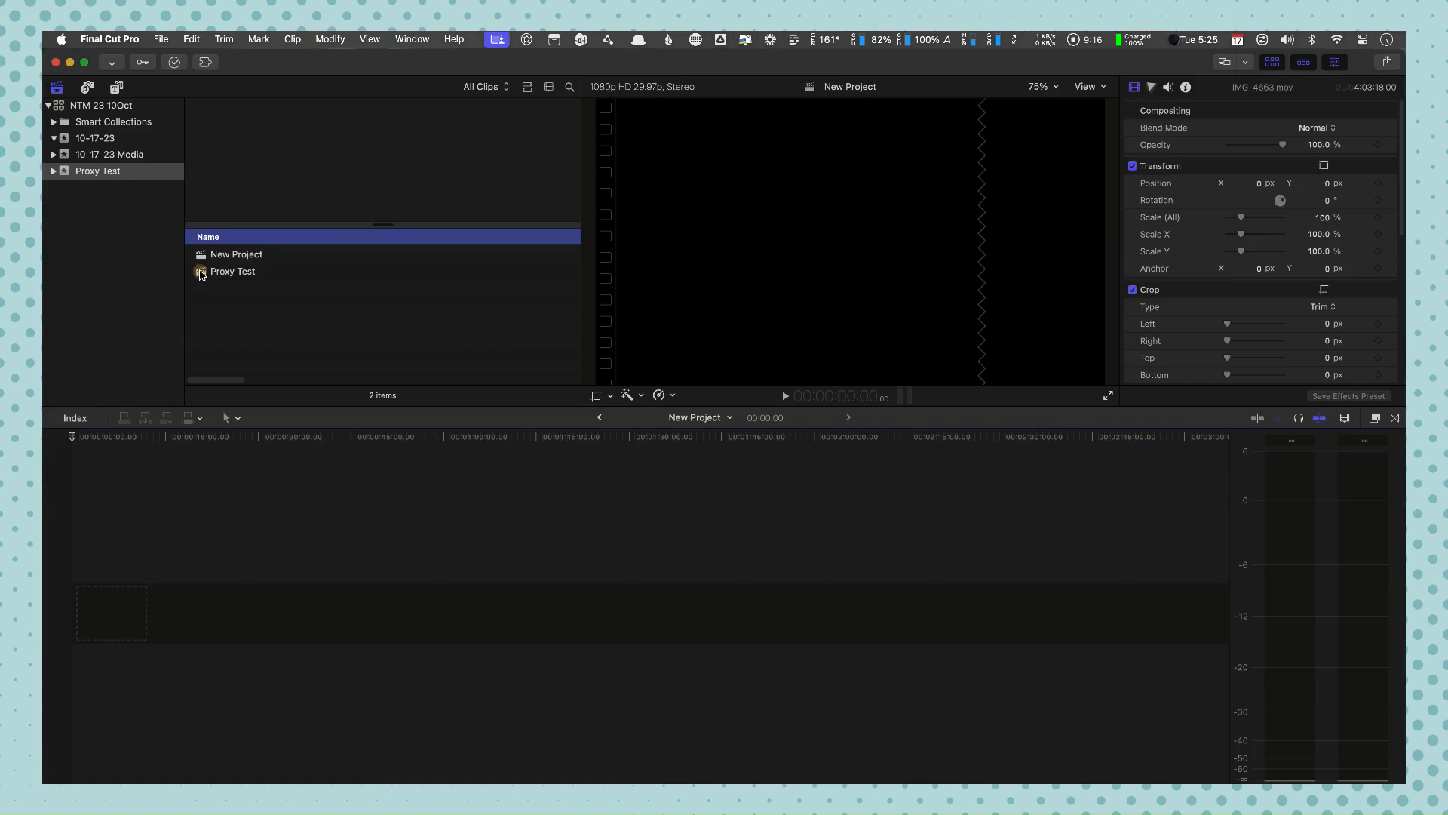
Open the Proxy Test project in the timeline and copy all of its clips and captions.
{"action": "left_click", "coordinate": [203, 271]}
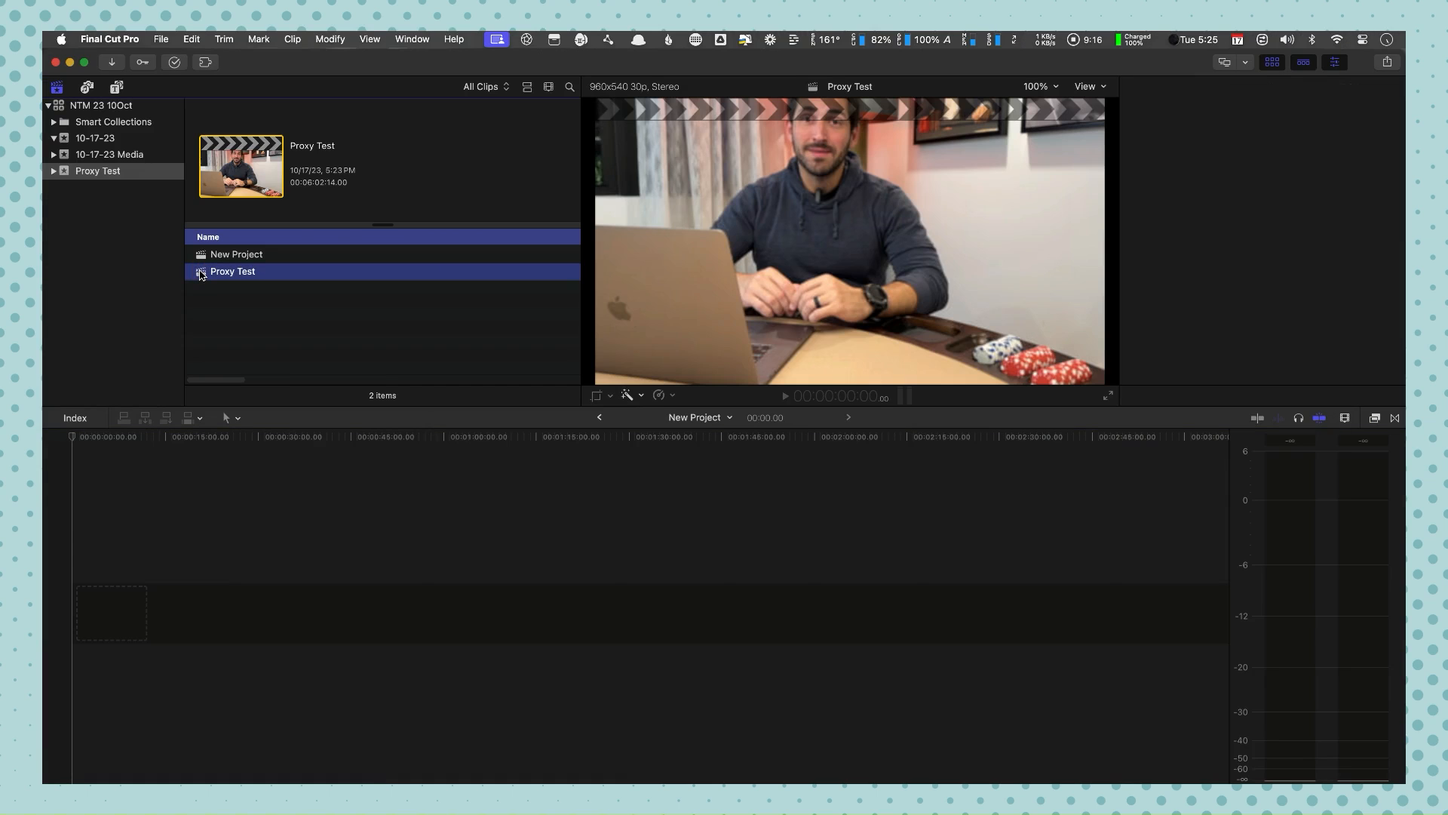
{"action": "double_click", "coordinate": [202, 272]}
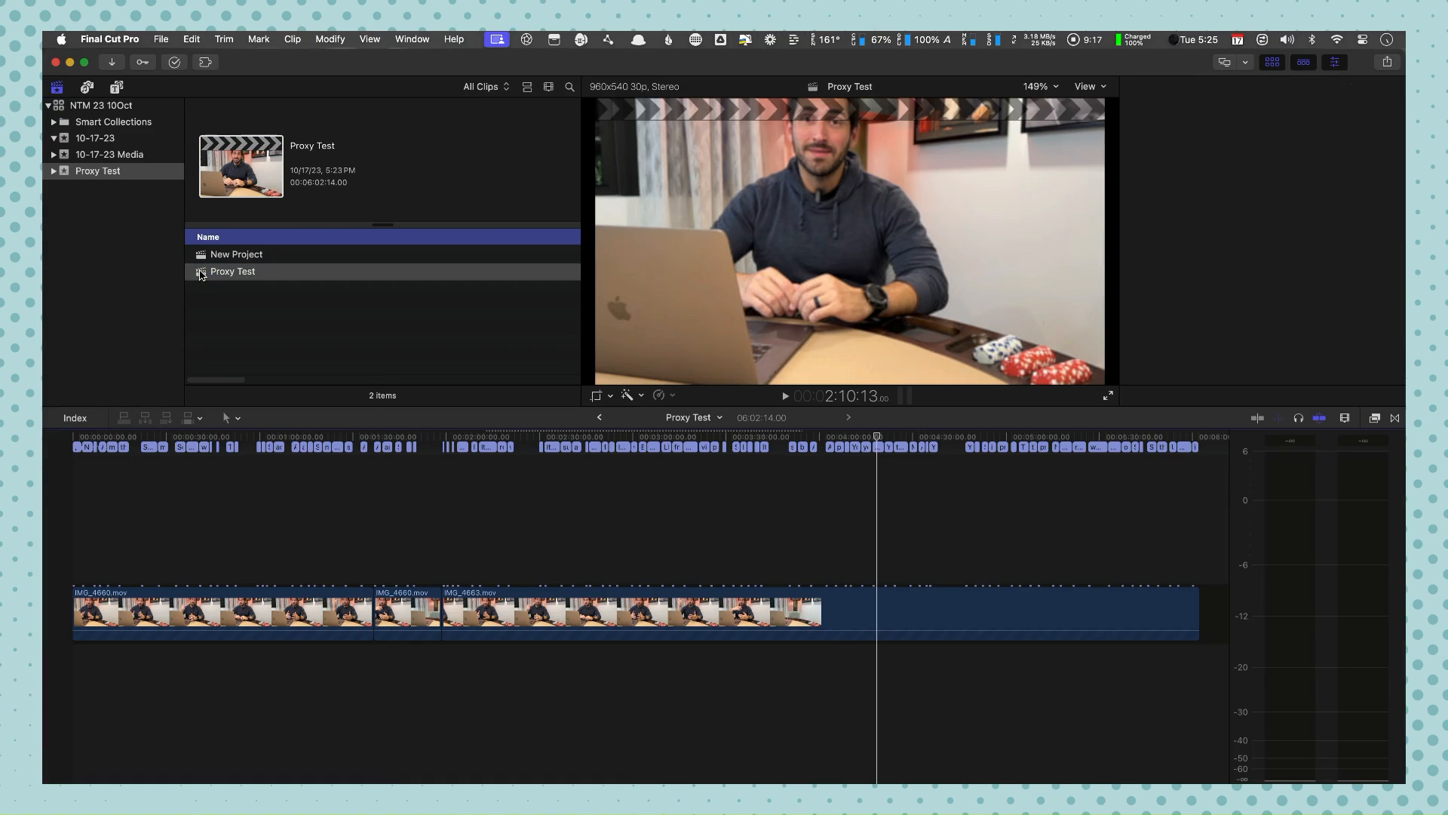
{"action": "left_click", "coordinate": [276, 505]}
{"action": "key", "text": "super+4"}
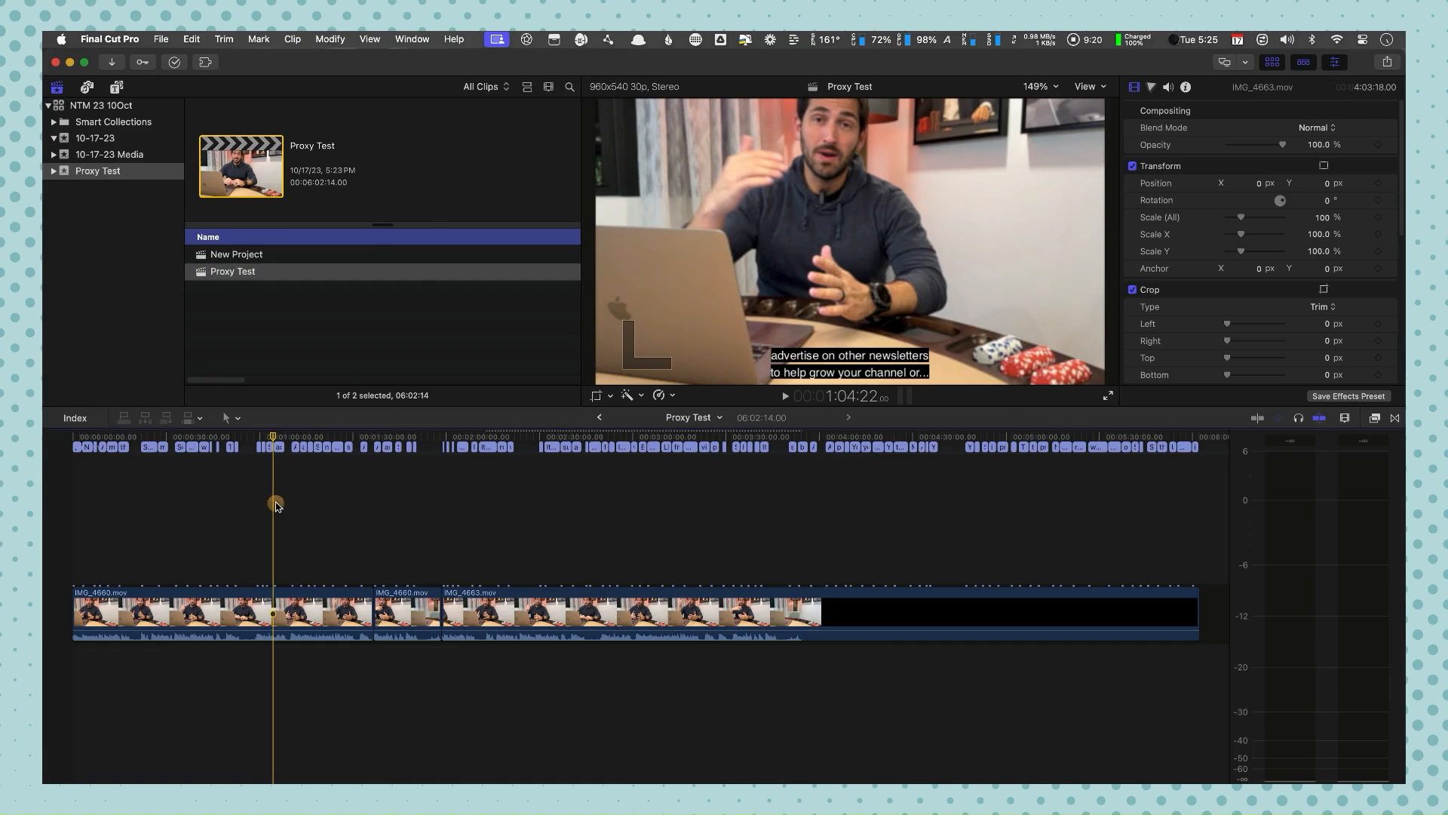
{"action": "key", "text": "super+a"}
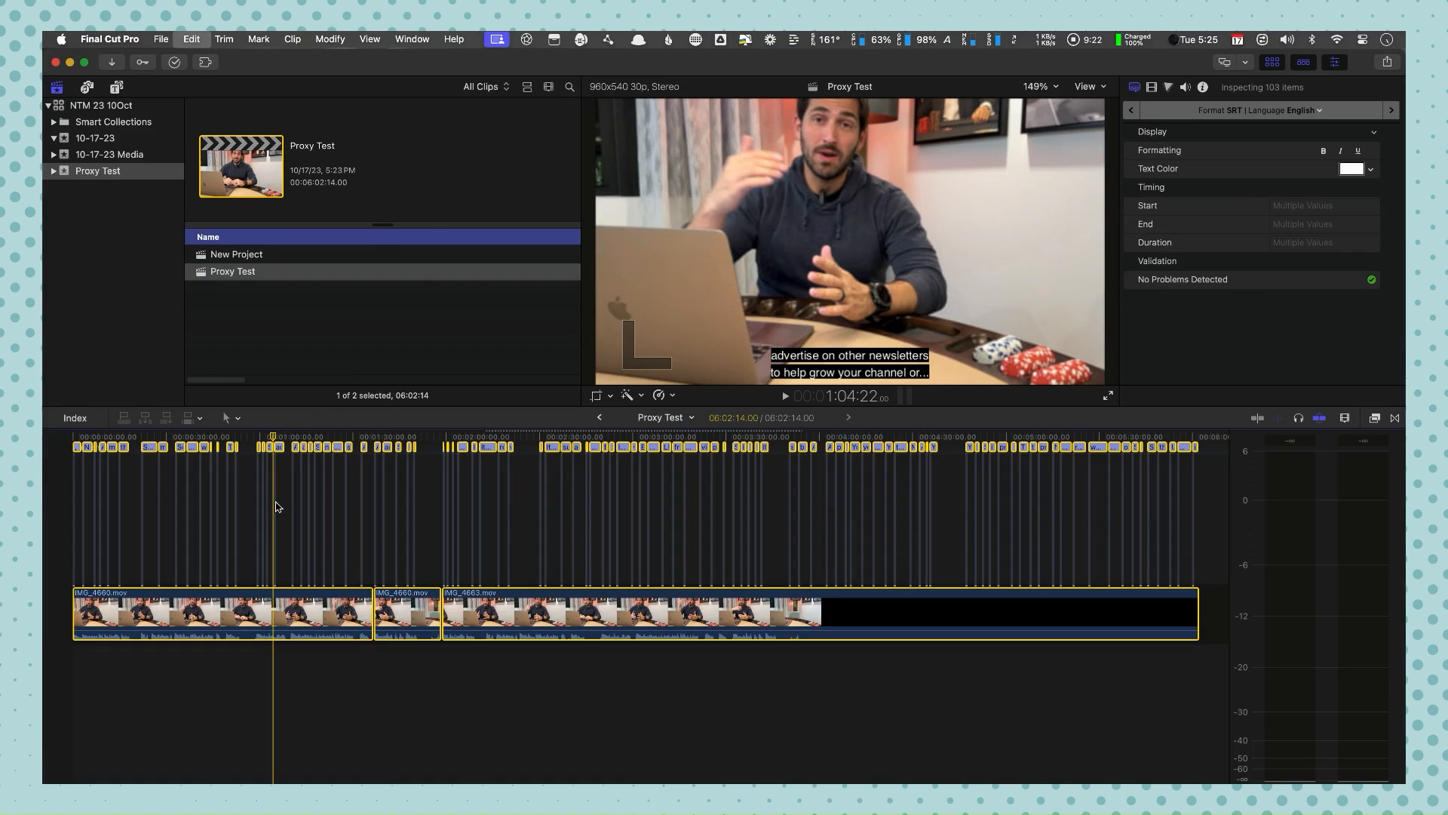
Open New Project in the timeline and paste the copied clips and captions into it.
{"action": "left_click", "coordinate": [202, 257]}
{"action": "double_click", "coordinate": [202, 257]}
{"action": "key", "text": "super+v"}
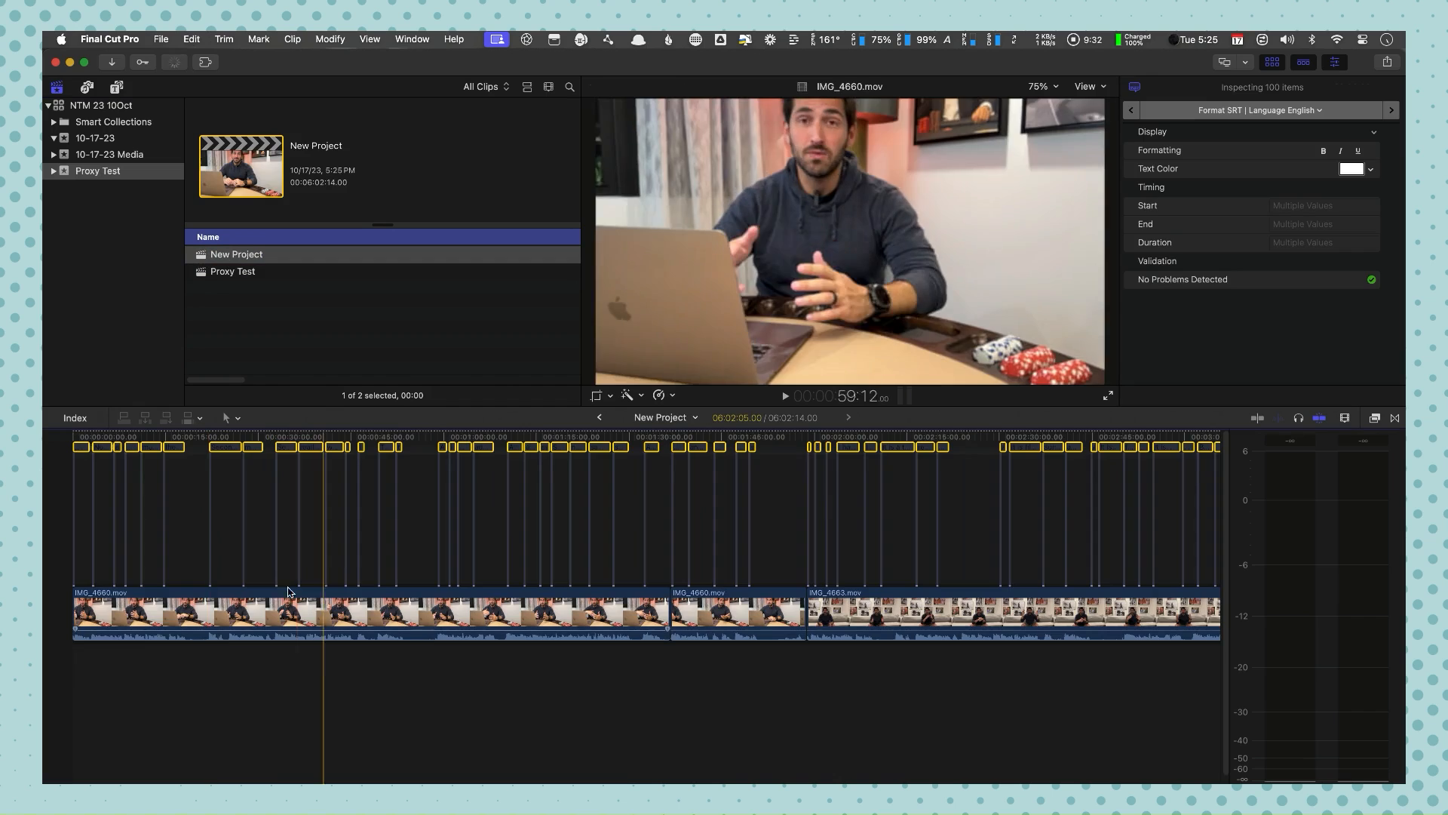
Switch the viewer's media playback to Optimized/Original and check the New Project footage at several points along the timeline.
{"action": "left_click", "coordinate": [262, 575]}
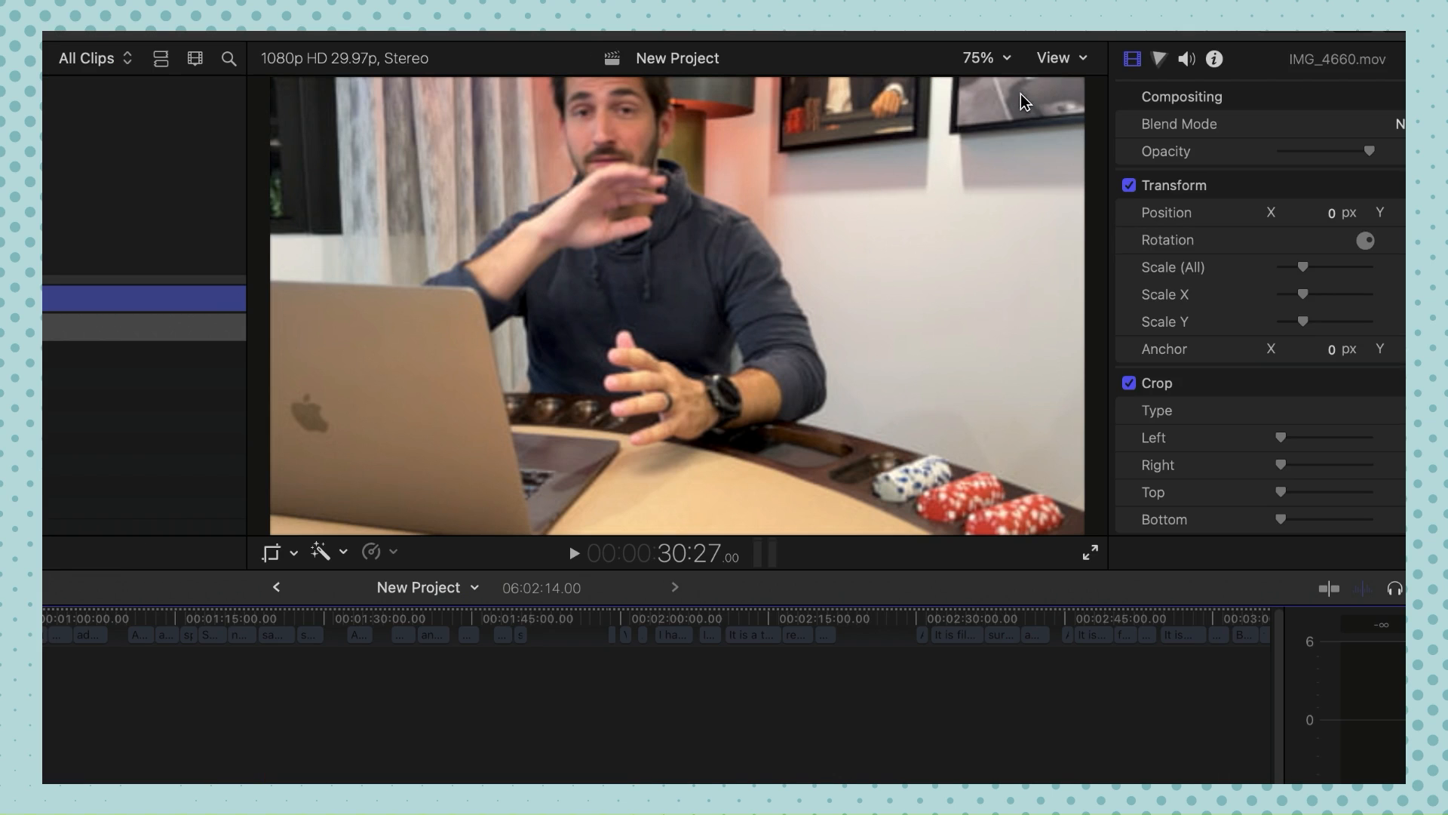
{"action": "left_click", "coordinate": [1057, 59]}
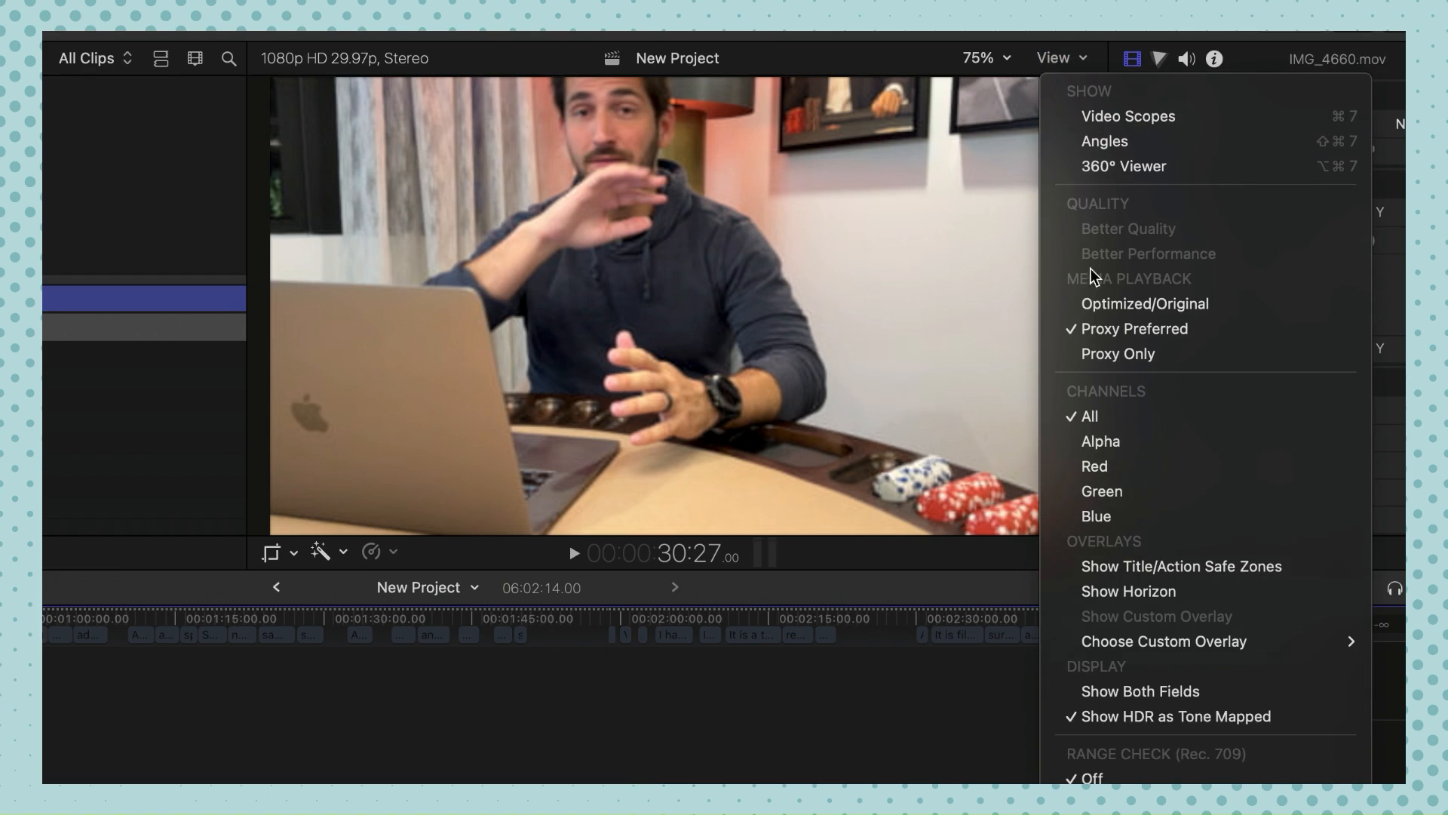
{"action": "left_click", "coordinate": [1094, 303]}
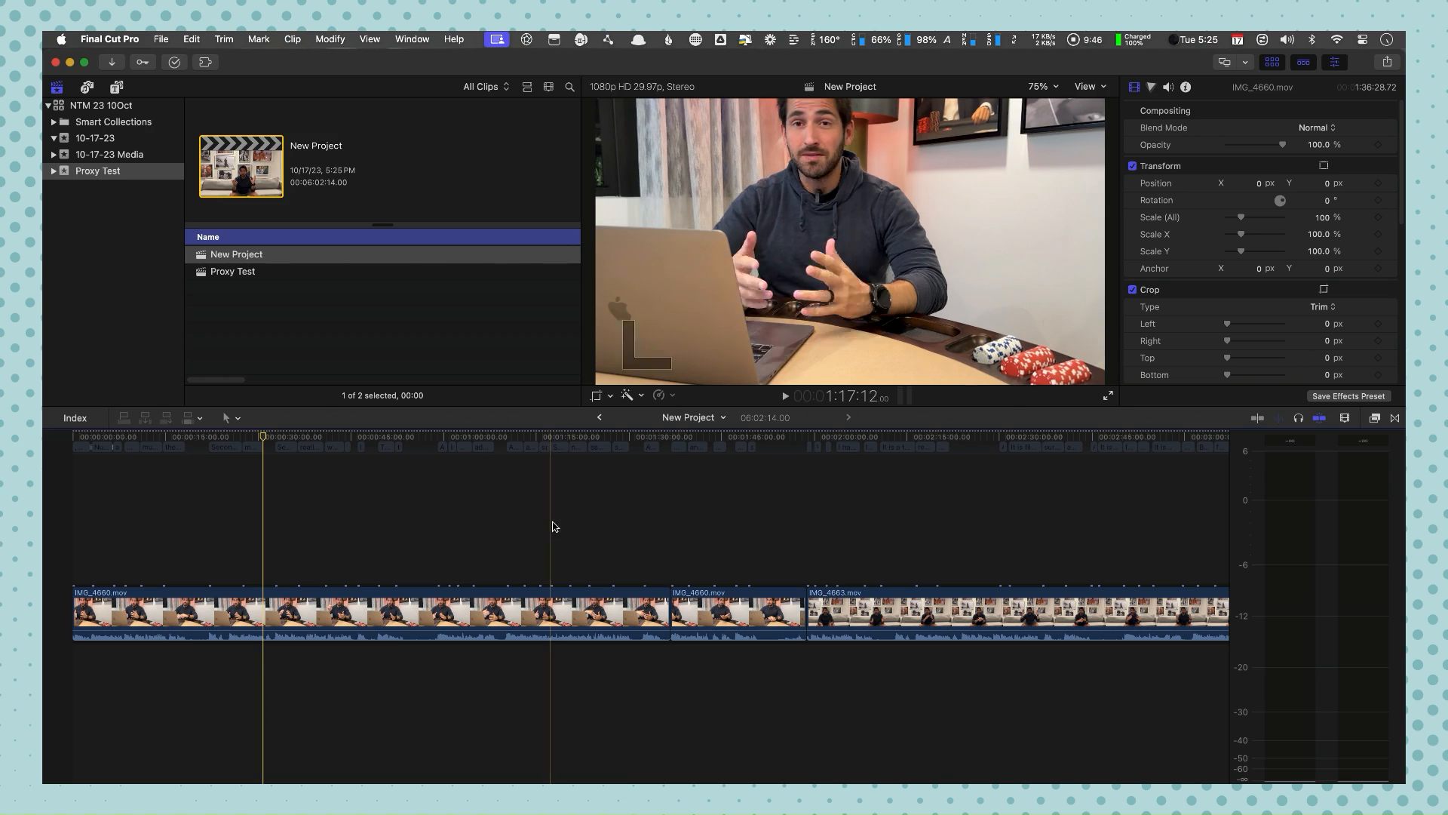
{"action": "left_click", "coordinate": [179, 803]}
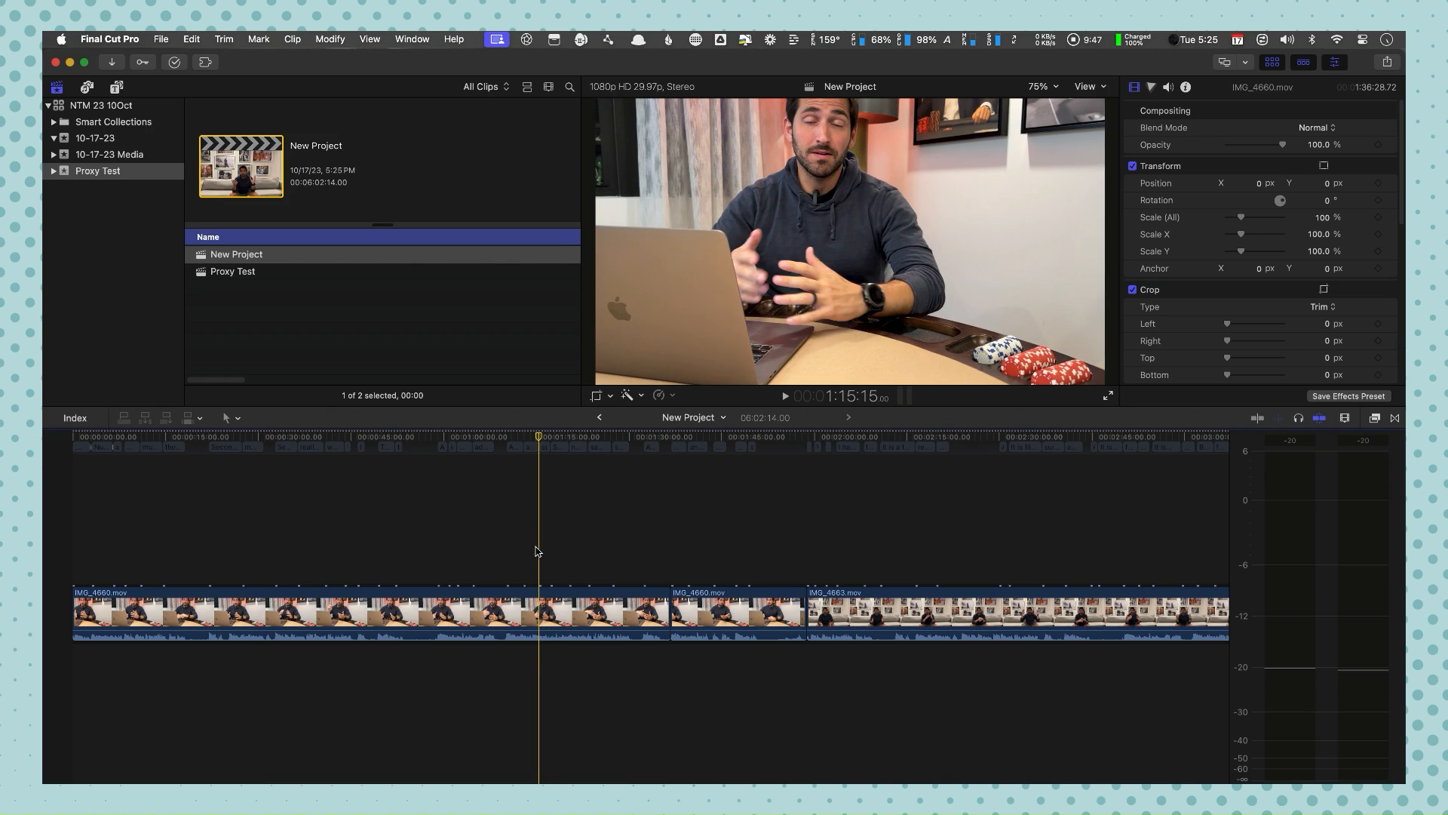
{"action": "left_click", "coordinate": [587, 553]}
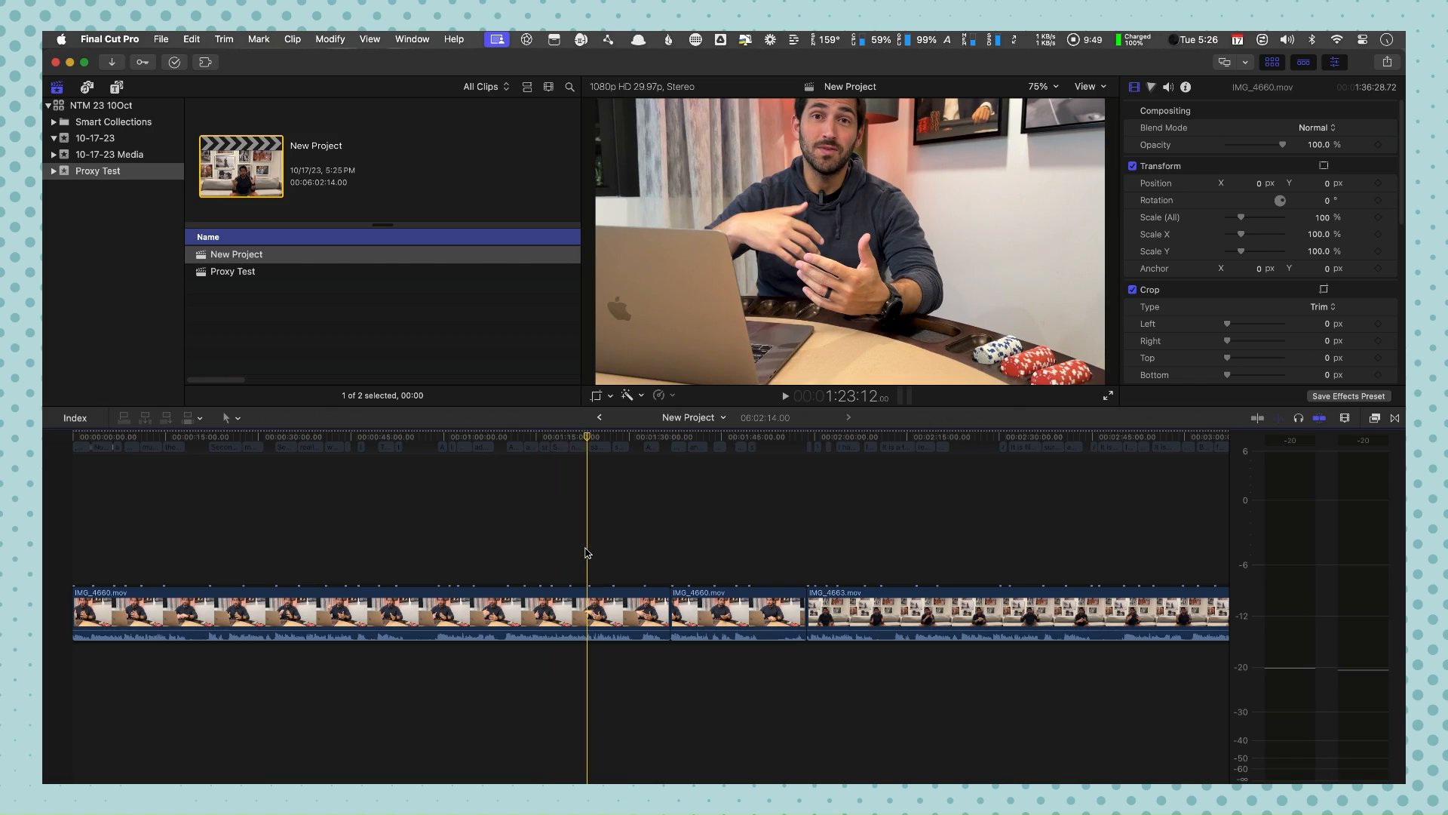